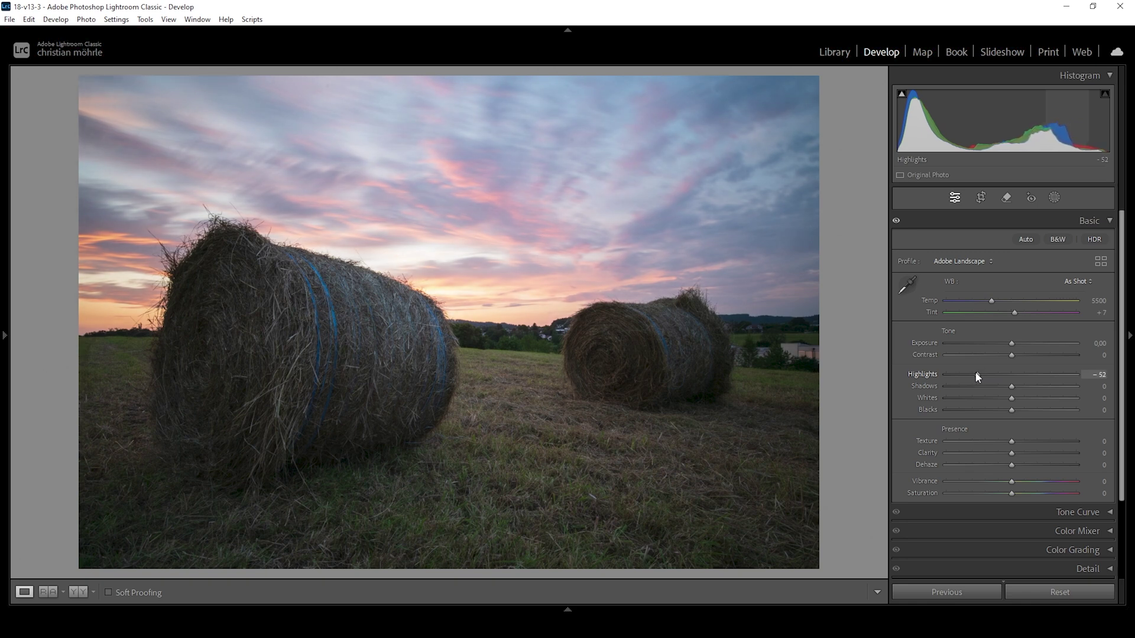
Set the photo's Highlights to -51, Blacks to +31 and white balance Temp to 5846
left_click_drag(977, 376, 978, 377)
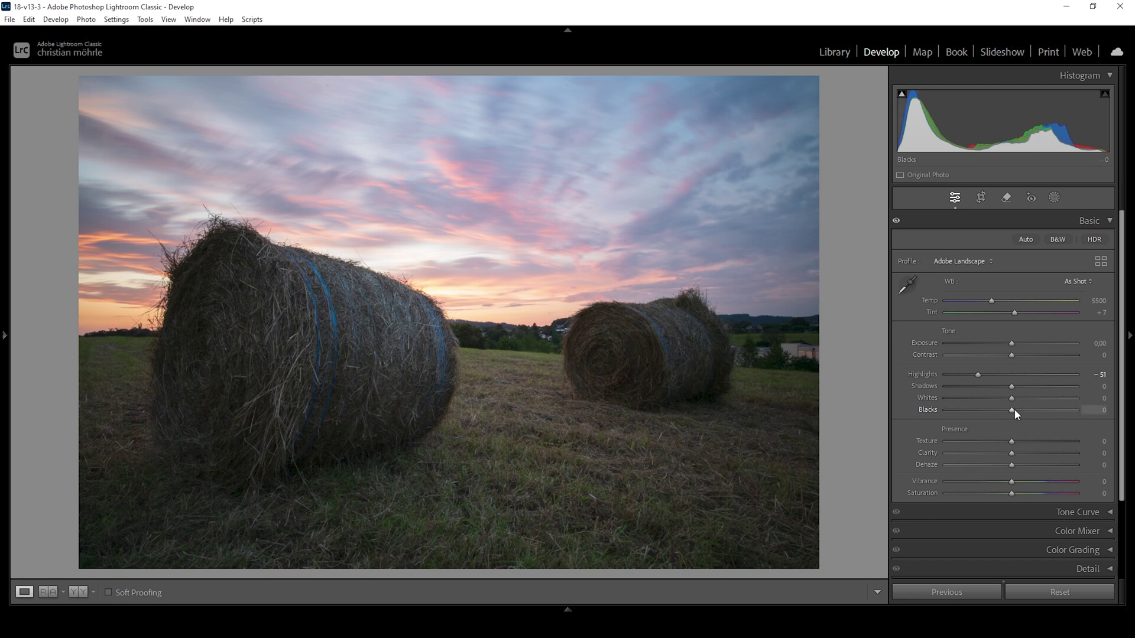
left_click_drag(1012, 411, 1038, 407)
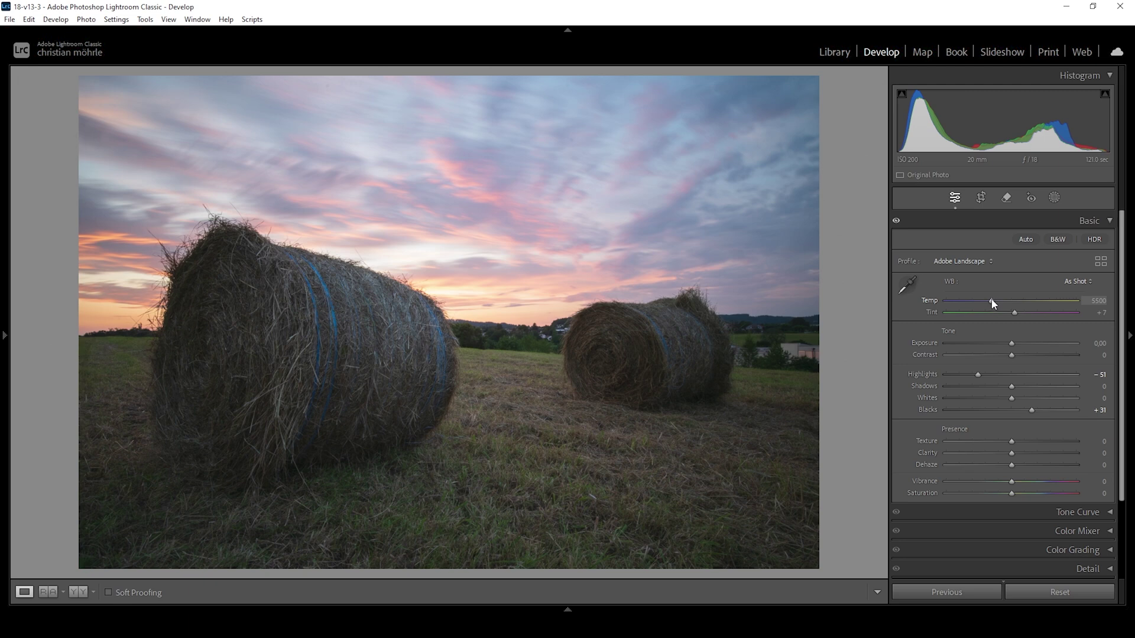
left_click_drag(992, 303, 995, 302)
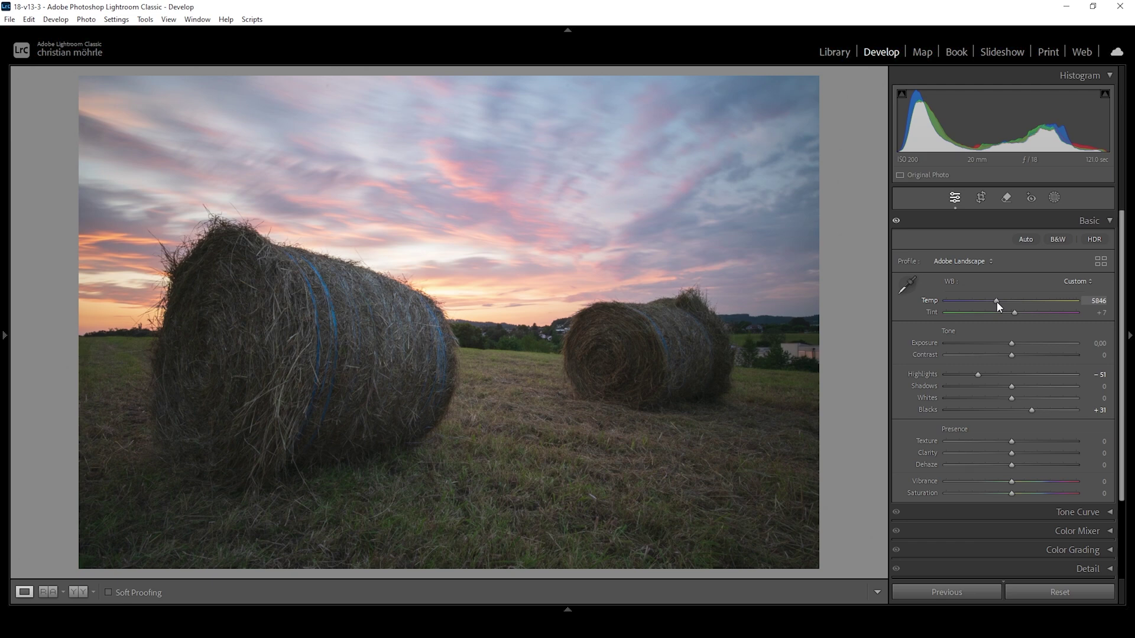
left_click(997, 301)
Set Texture to +6, Clarity to -5 and Vibrance to +10, and compare the photo before and after side by side
left_click_drag(1012, 445, 1015, 446)
left_click(1015, 441)
left_click_drag(1011, 456, 1008, 457)
left_click_drag(1011, 484, 1017, 484)
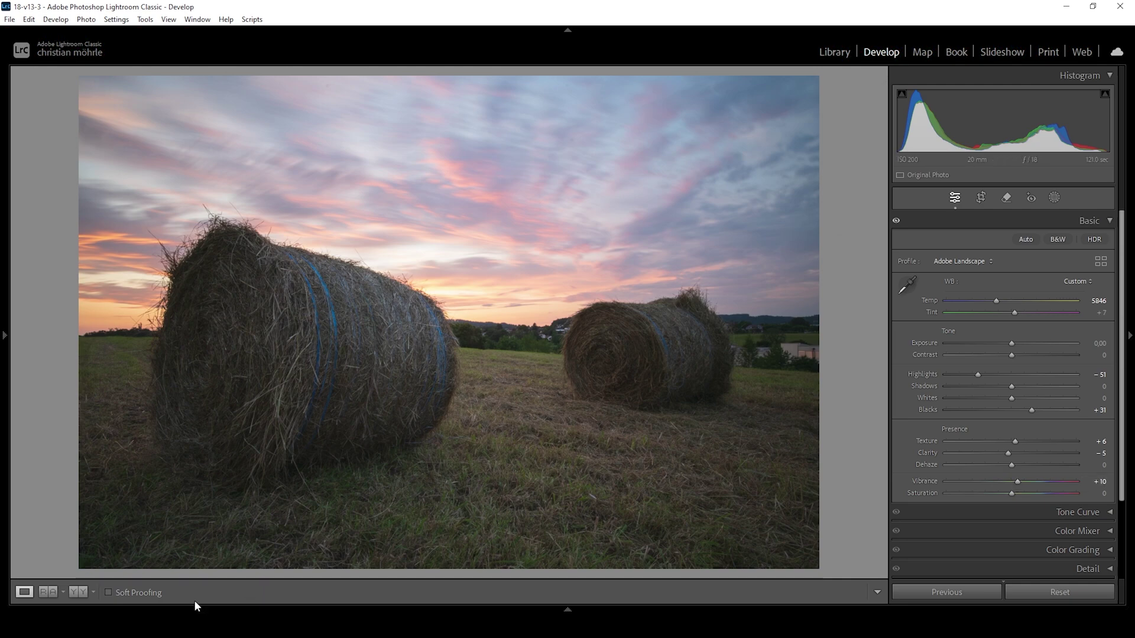
left_click(78, 592)
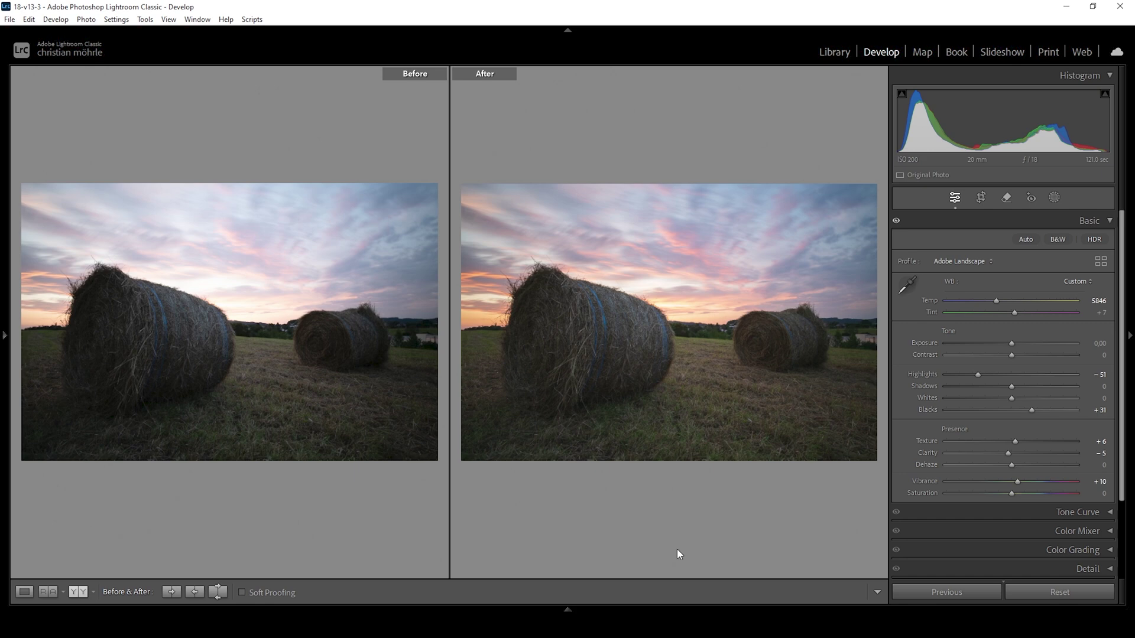
left_click(24, 591)
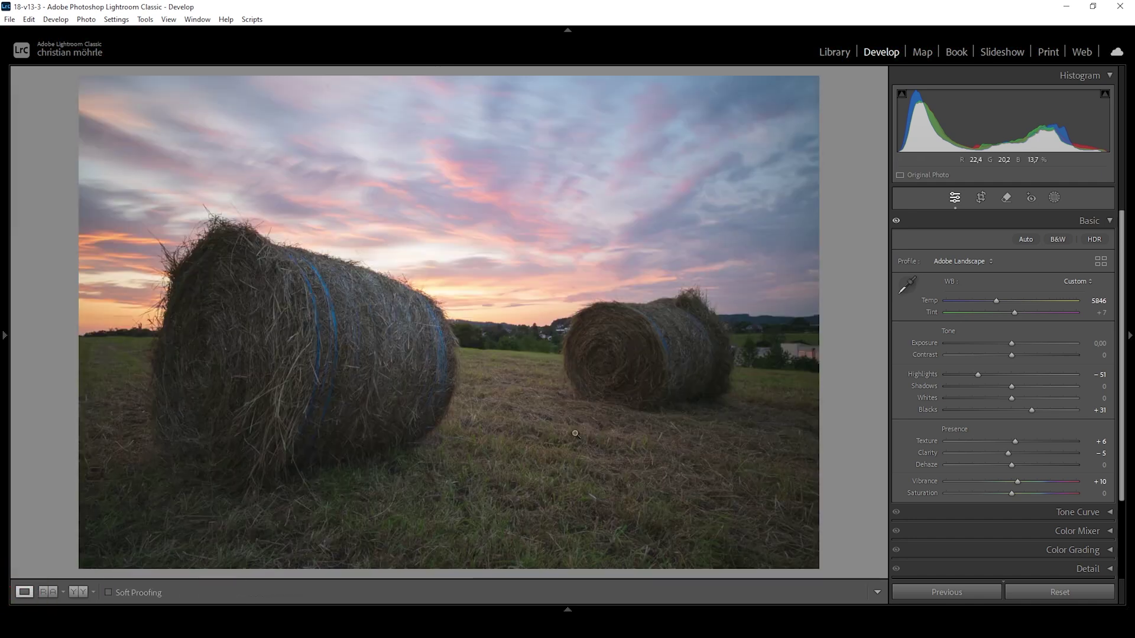
Create a sky selection mask and invert it so it covers the field and hay bales
left_click(1054, 197)
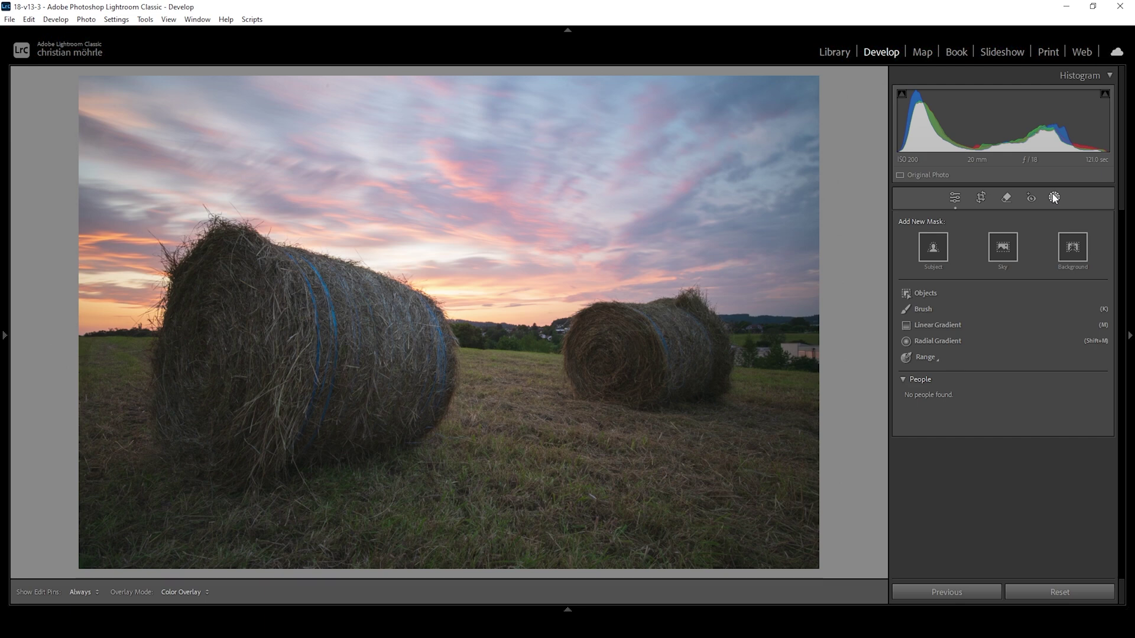
left_click(1008, 252)
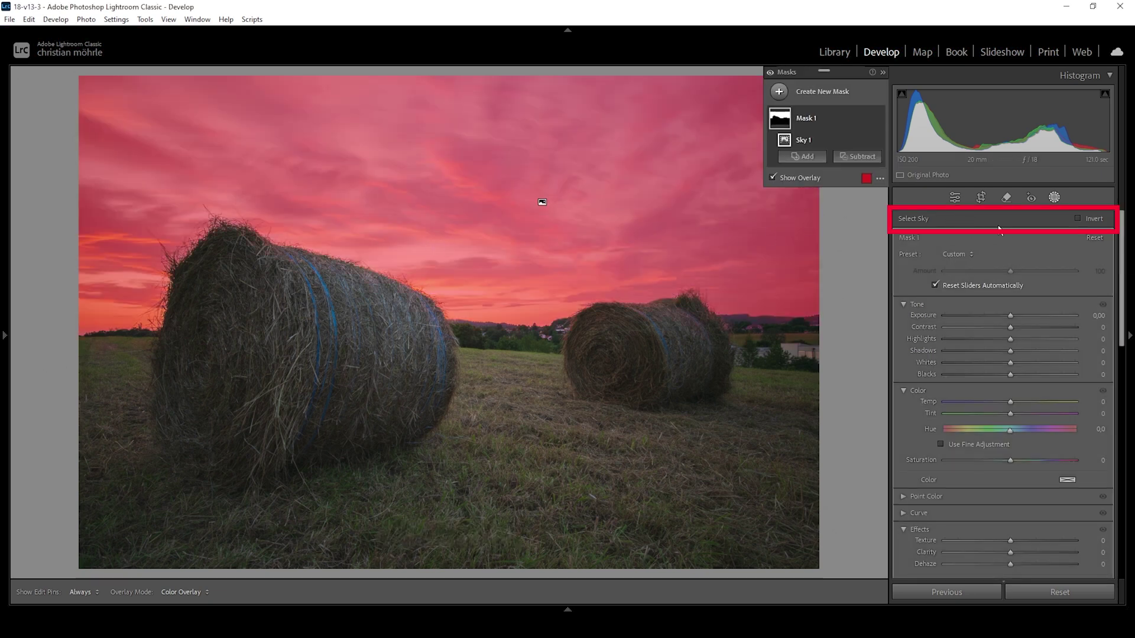
left_click(1078, 218)
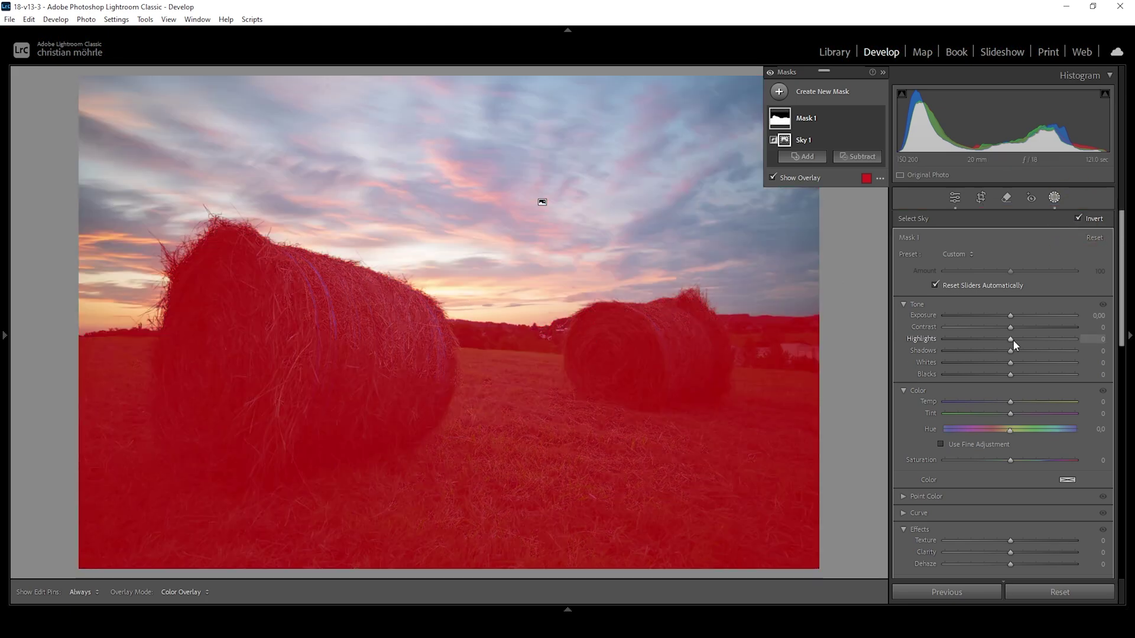
Adjust the foreground mask with Exposure 0.40, Shadows 11, Temp 11 and Saturation -25
left_click_drag(1010, 320, 1016, 316)
left_click_drag(1008, 354, 1019, 350)
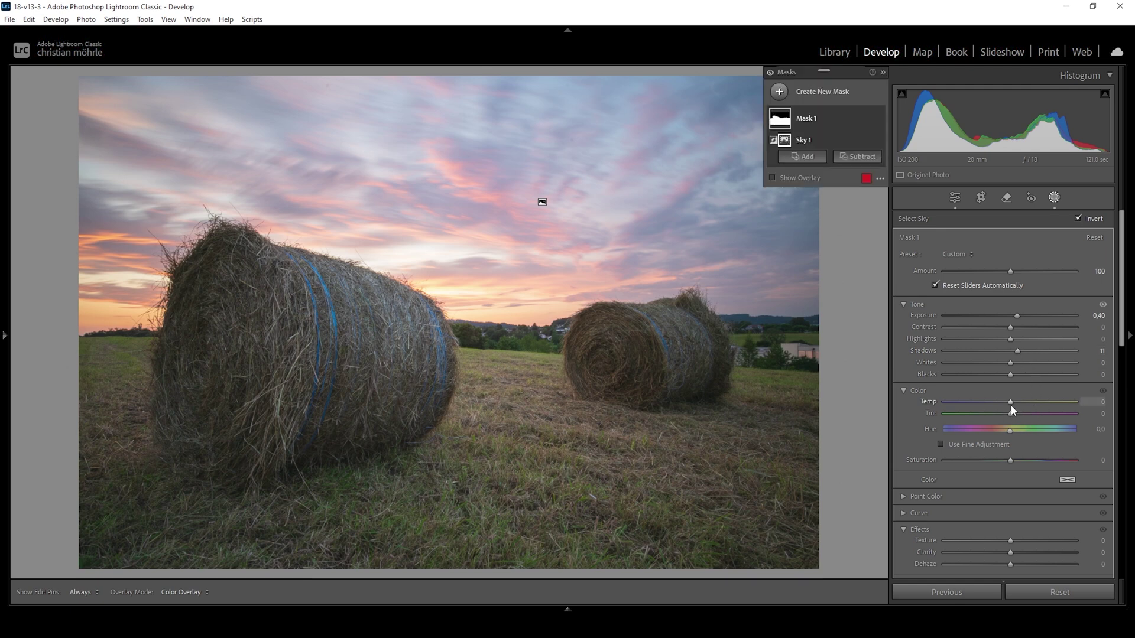
left_click_drag(1009, 403, 1017, 401)
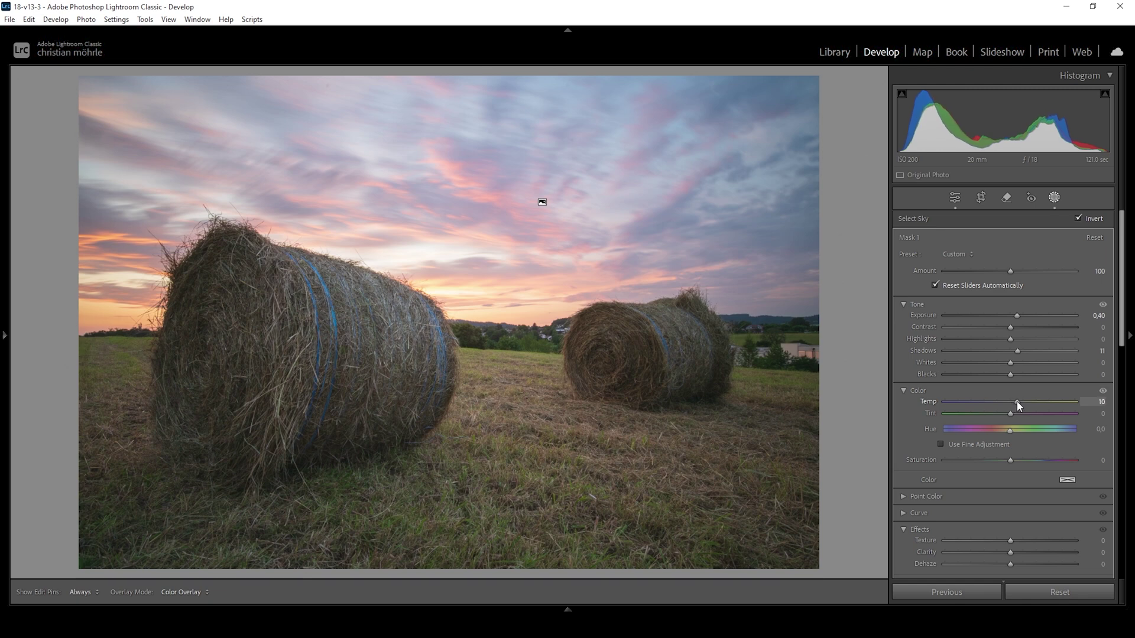
left_click_drag(1016, 401, 1016, 401)
left_click(1017, 401)
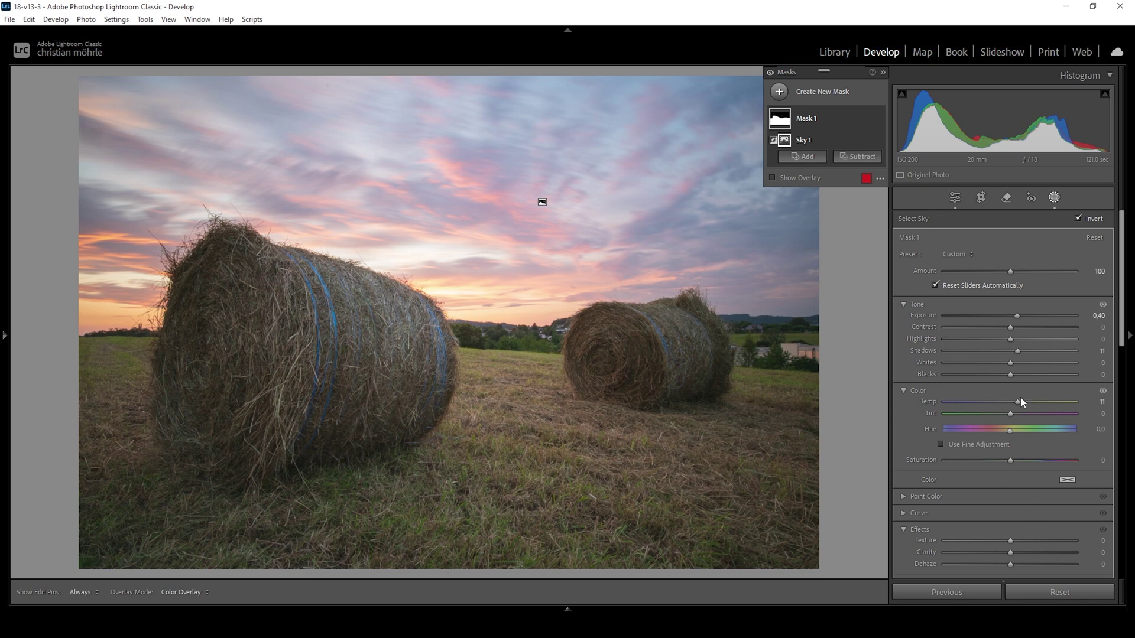
left_click_drag(1011, 460, 995, 461)
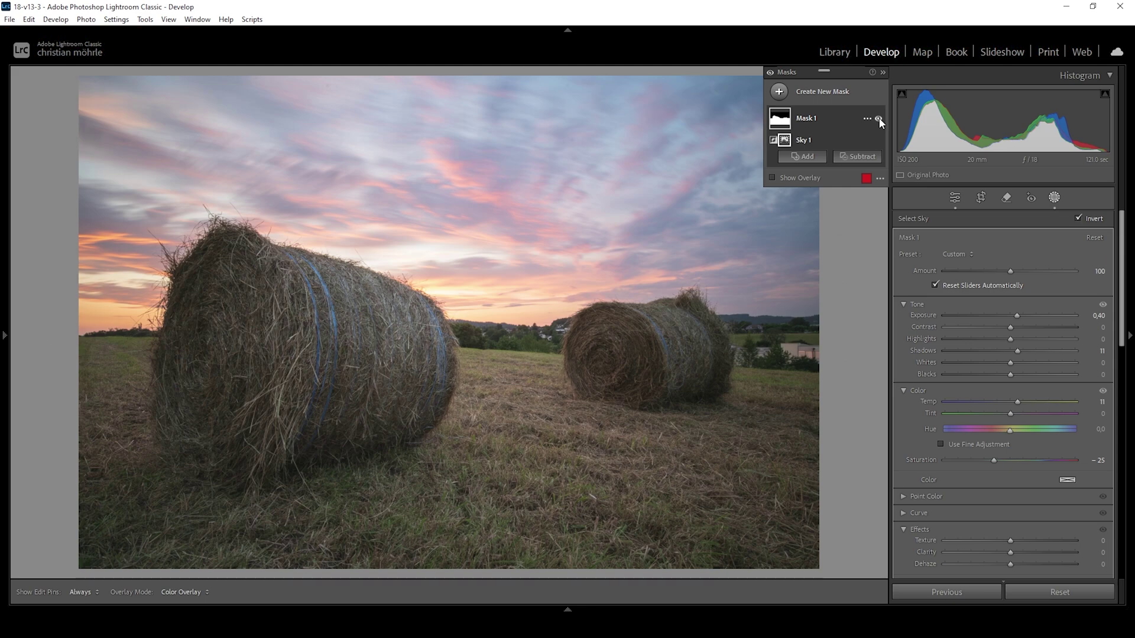
Toggle the foreground mask's visibility to compare the photo with and without its adjustments
left_click(879, 119)
left_click(879, 119)
left_click(879, 120)
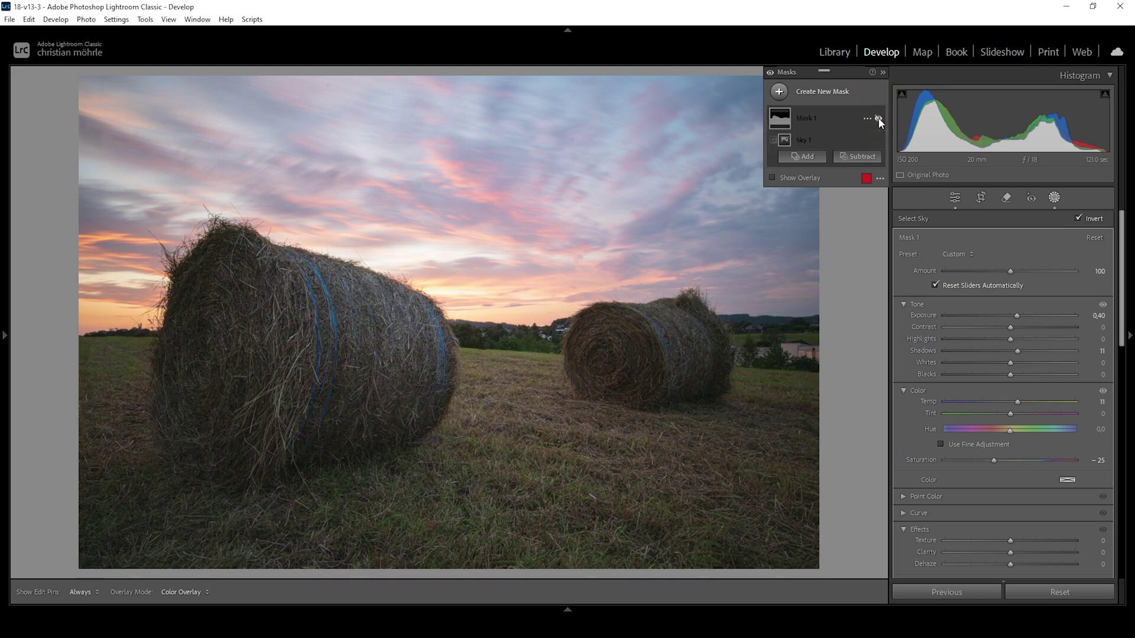
left_click(879, 119)
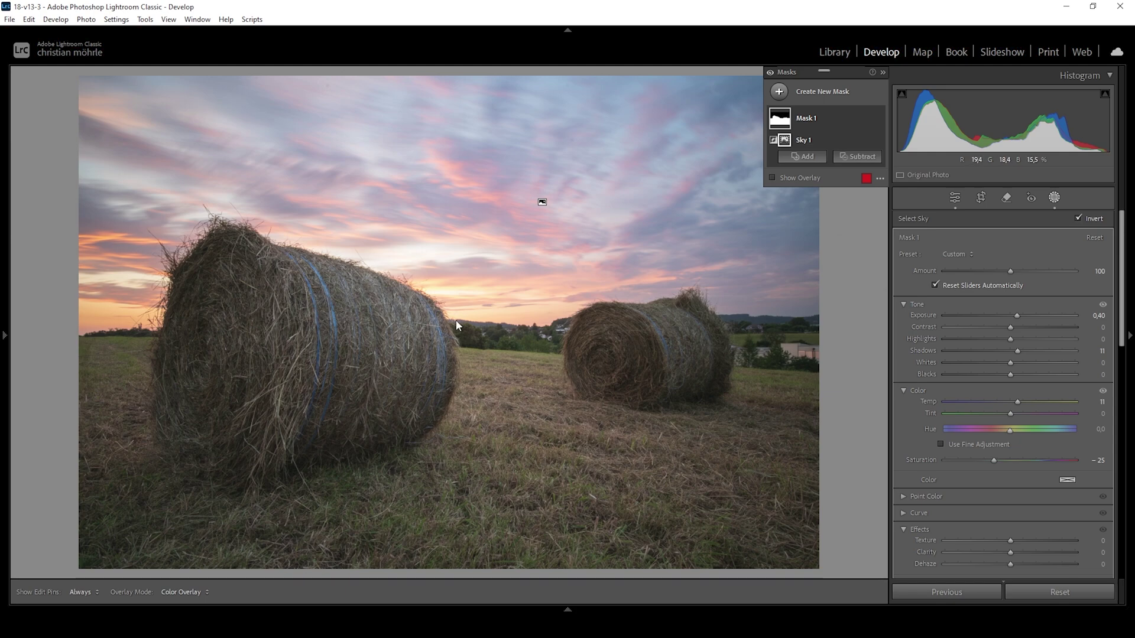
Create a new object mask on the large hay bale using the rectangle selection mode
left_click(802, 156)
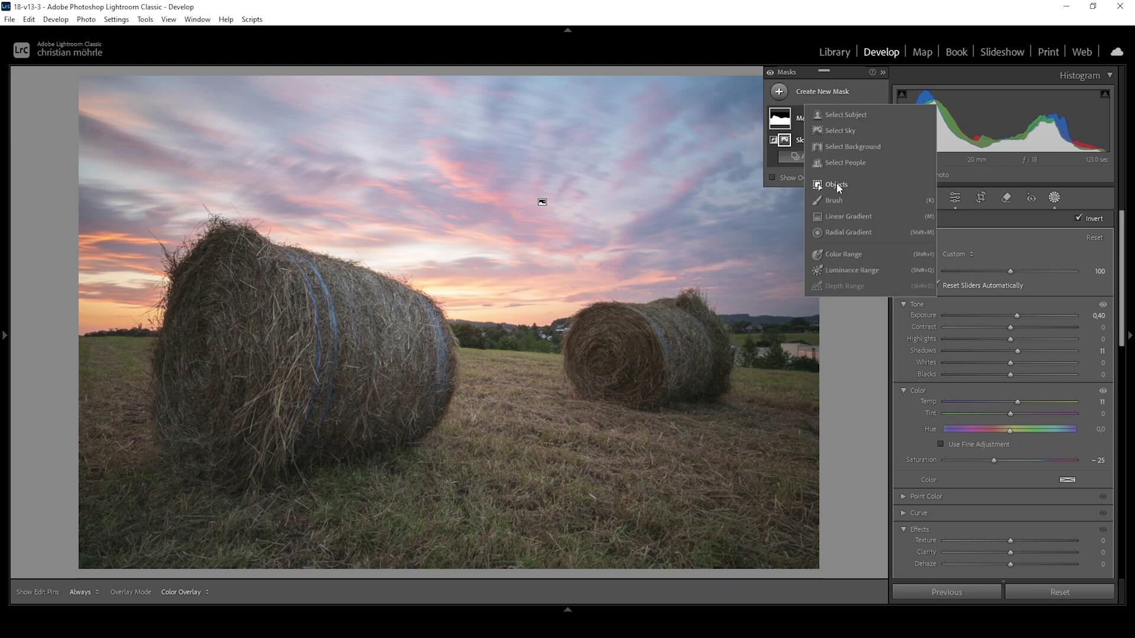
left_click(837, 185)
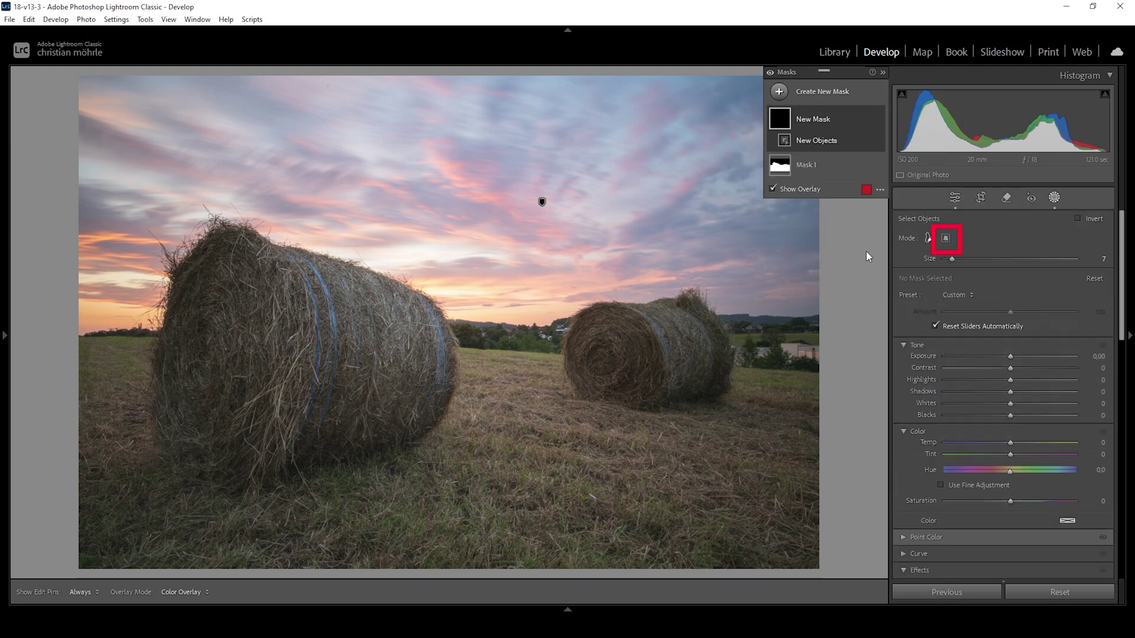
left_click(946, 239)
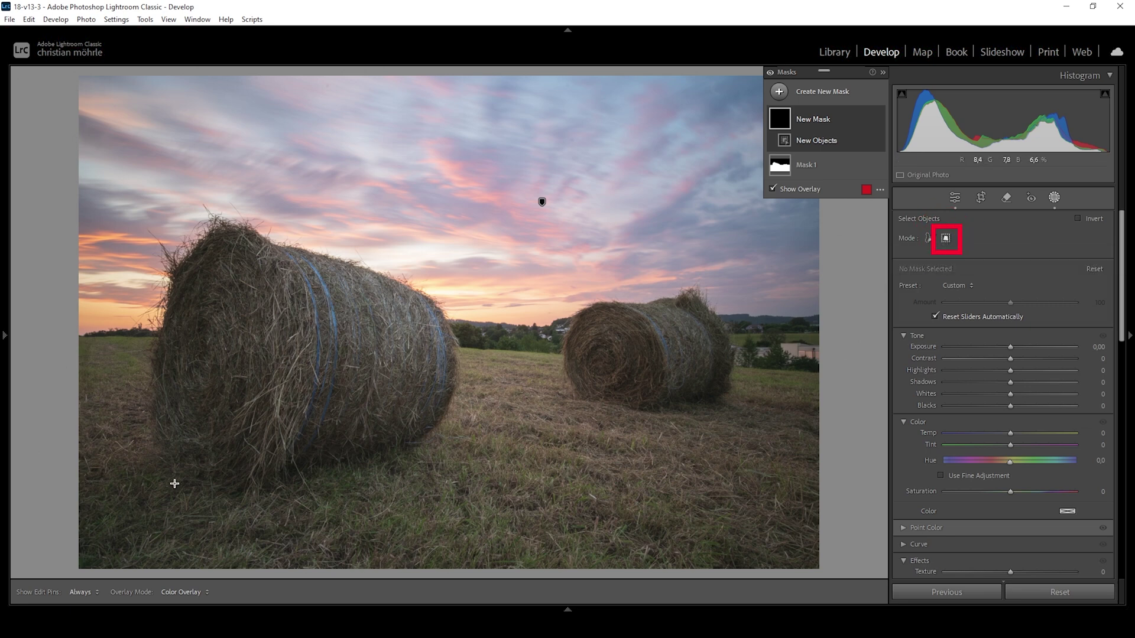
mouse_move(127, 505)
left_click_drag(126, 504, 473, 184)
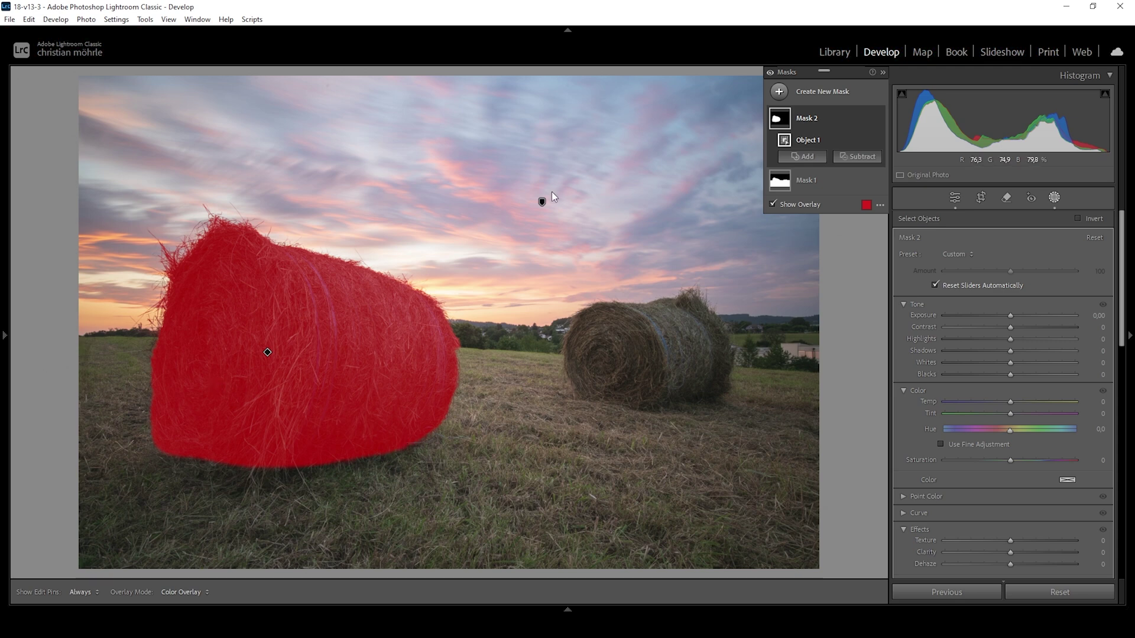
Add the smaller hay bale to the object mask and set the mask's Shadows to 21
left_click(804, 157)
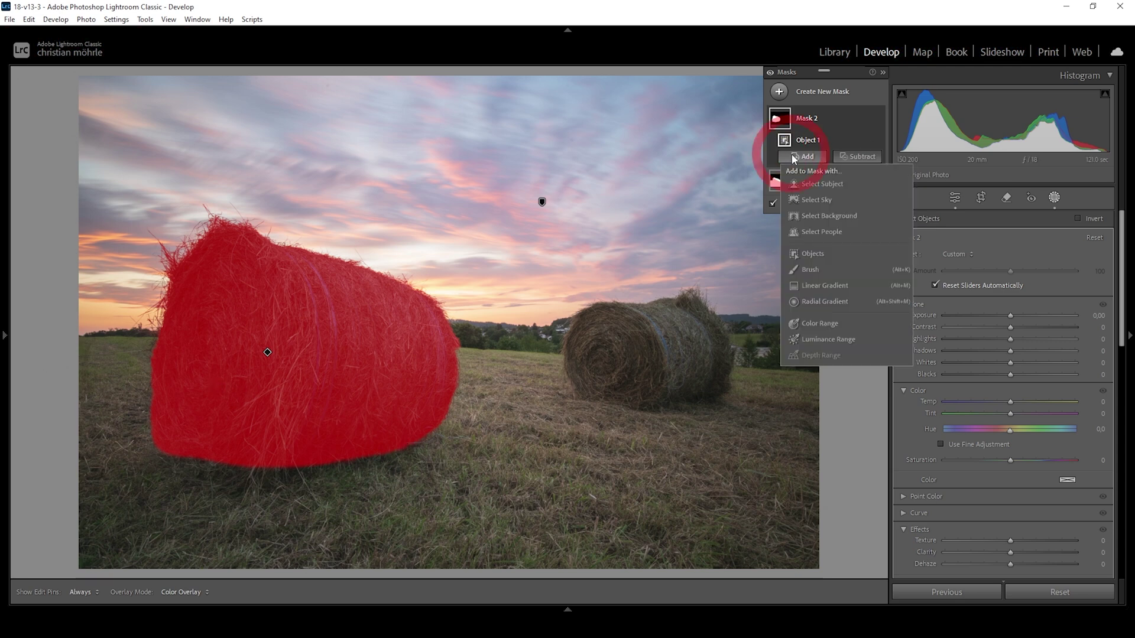
left_click(816, 254)
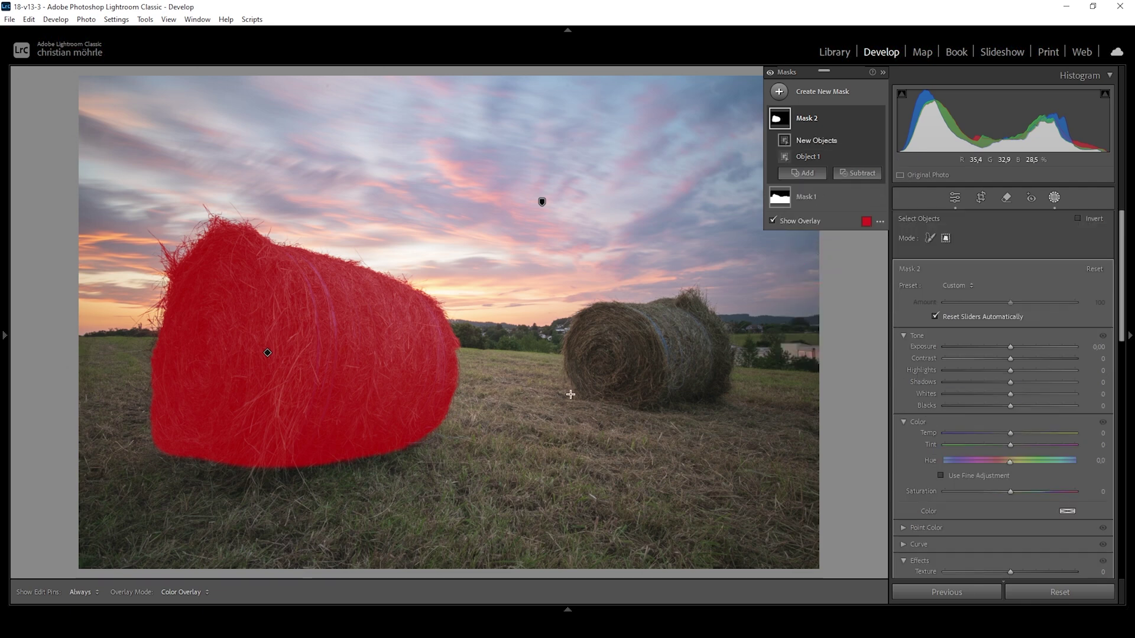
left_click_drag(554, 408, 721, 275)
left_click_drag(738, 274, 740, 275)
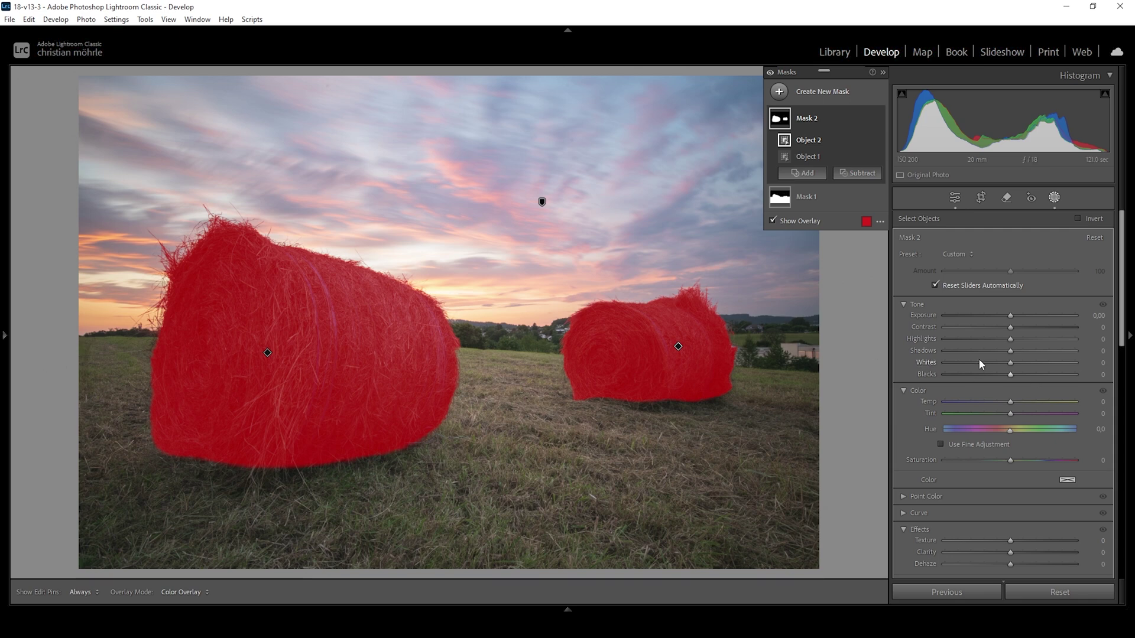
left_click_drag(1012, 353, 1022, 353)
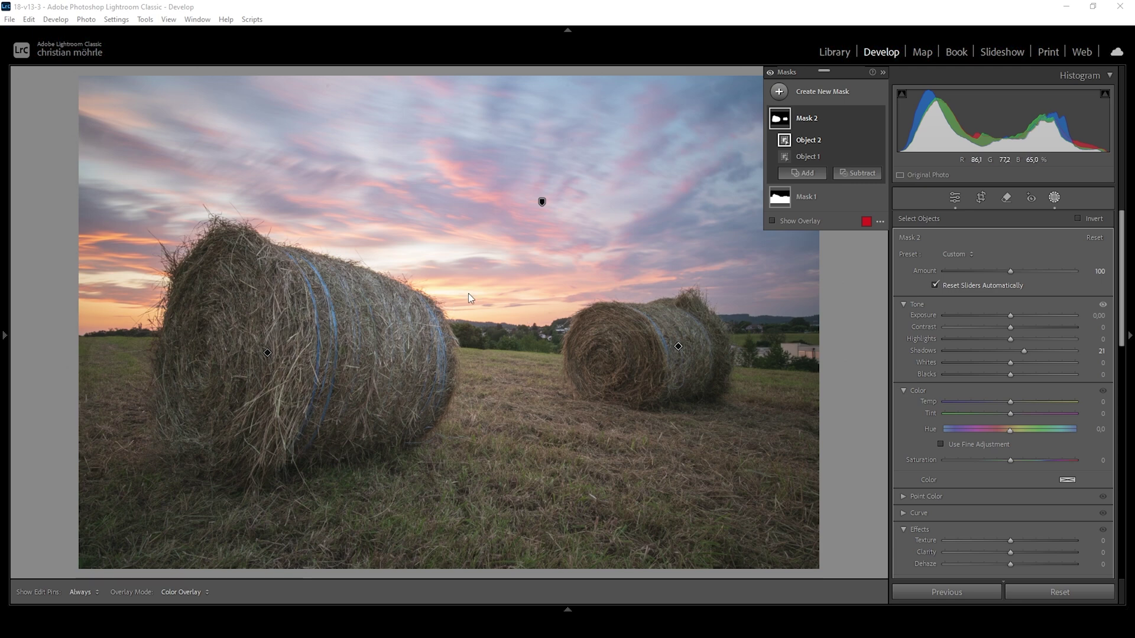
Create a color range mask sampled from the blue upper sky and set Refine to 55
left_click(779, 92)
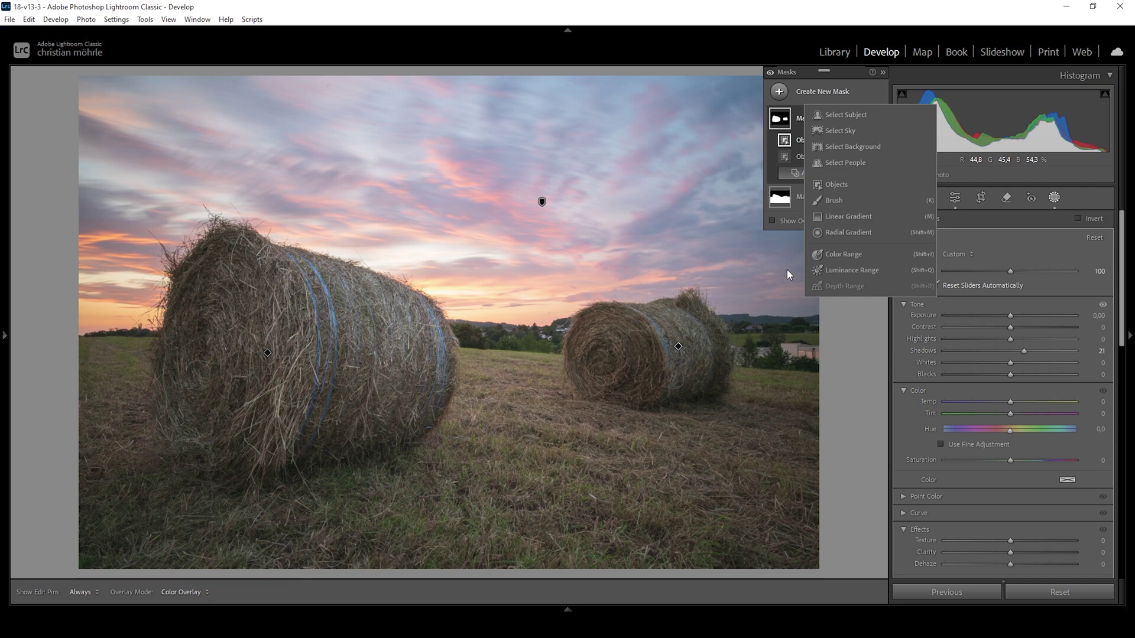
key("Escape")
key("shift+j")
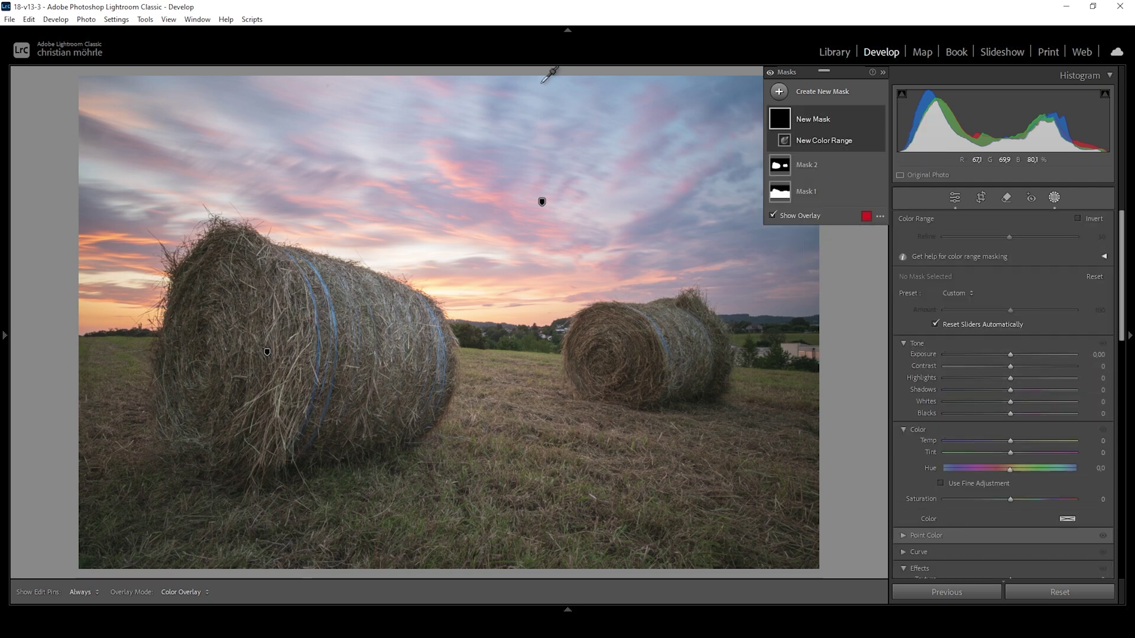
left_click(542, 84)
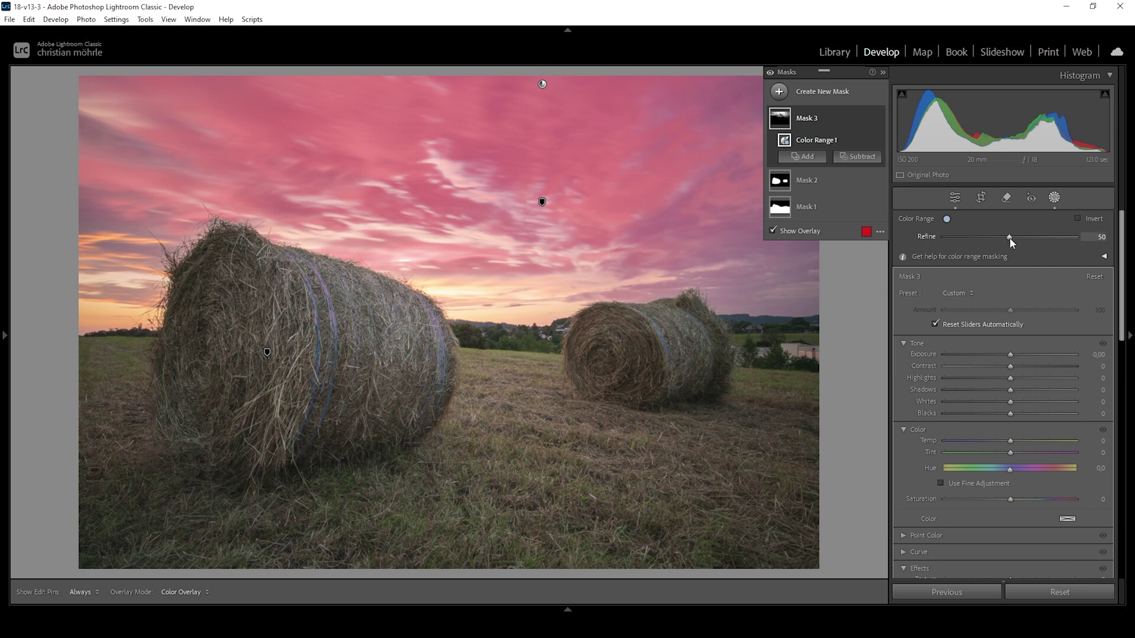
left_click_drag(1010, 240, 1014, 237)
Subtract a wide radial gradient centred near the horizon from the blue sky mask and set the mask's Exposure to -0.42
left_click(857, 157)
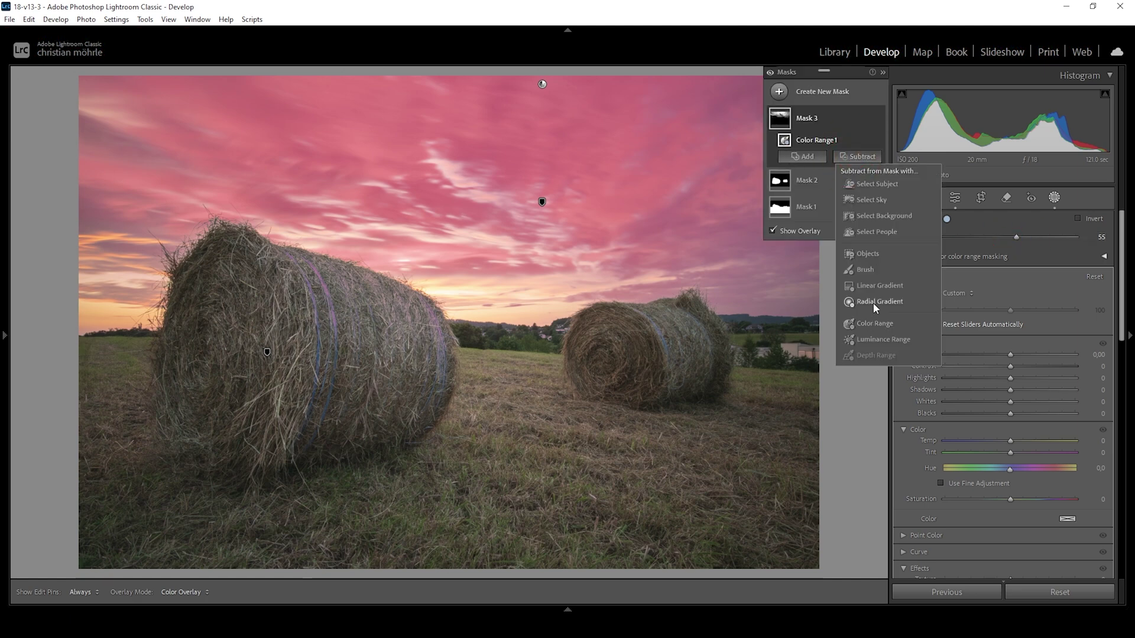
left_click(873, 303)
left_click_drag(200, 349, 793, 151)
left_click_drag(167, 334, 398, 286)
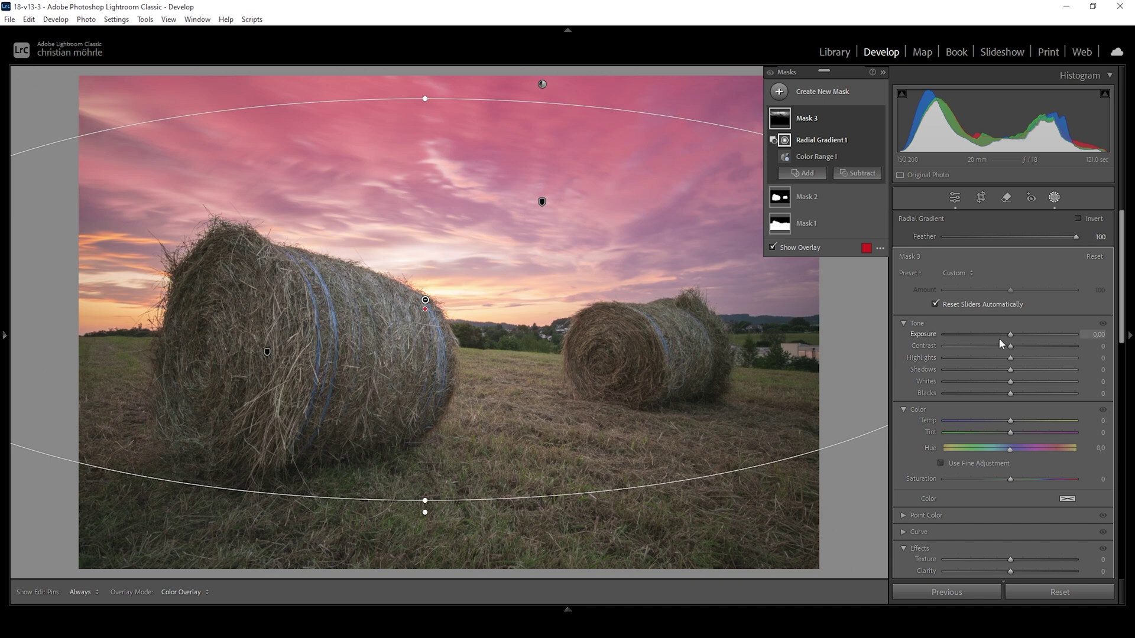
left_click_drag(1009, 334, 1003, 336)
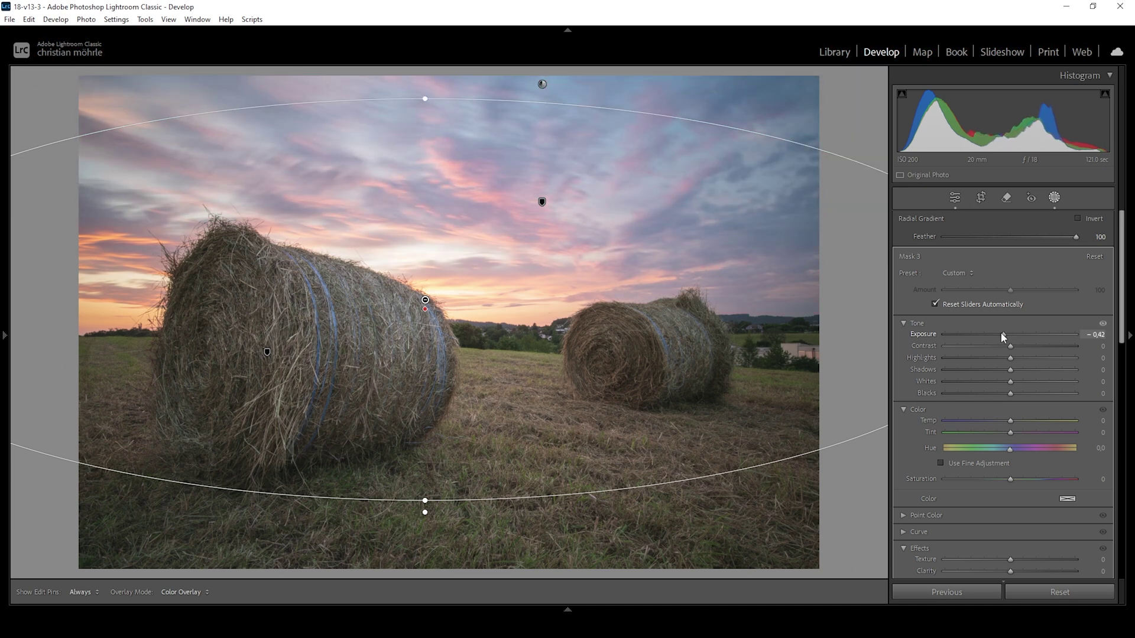
left_click_drag(1001, 333, 1002, 333)
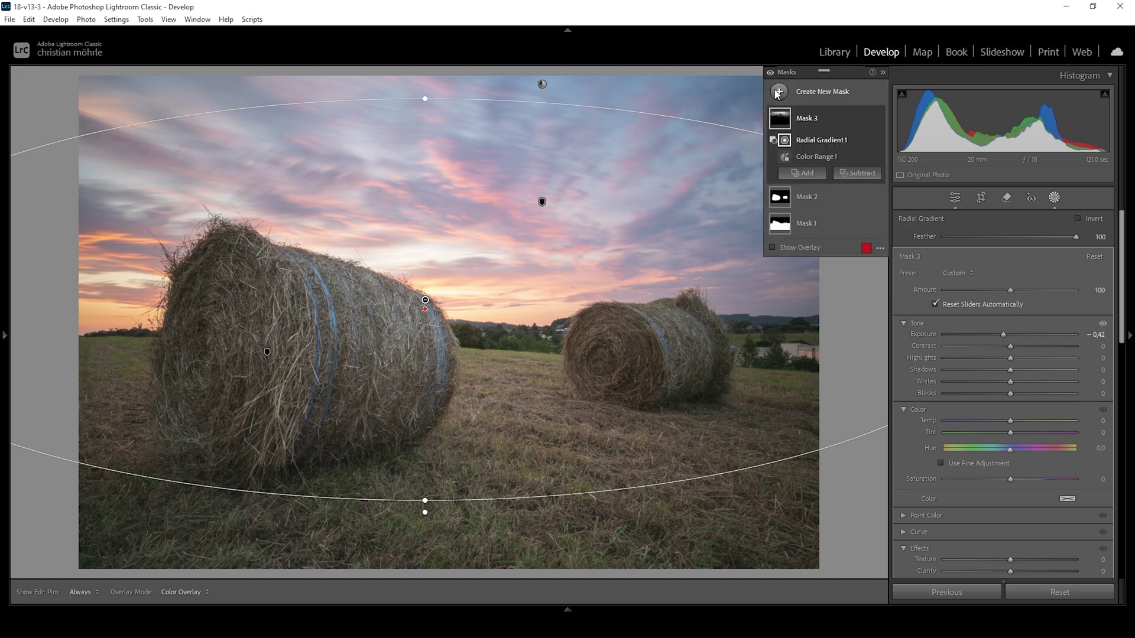
Create a new color range mask sampled from the bright warm glow just above the horizon
left_click(779, 91)
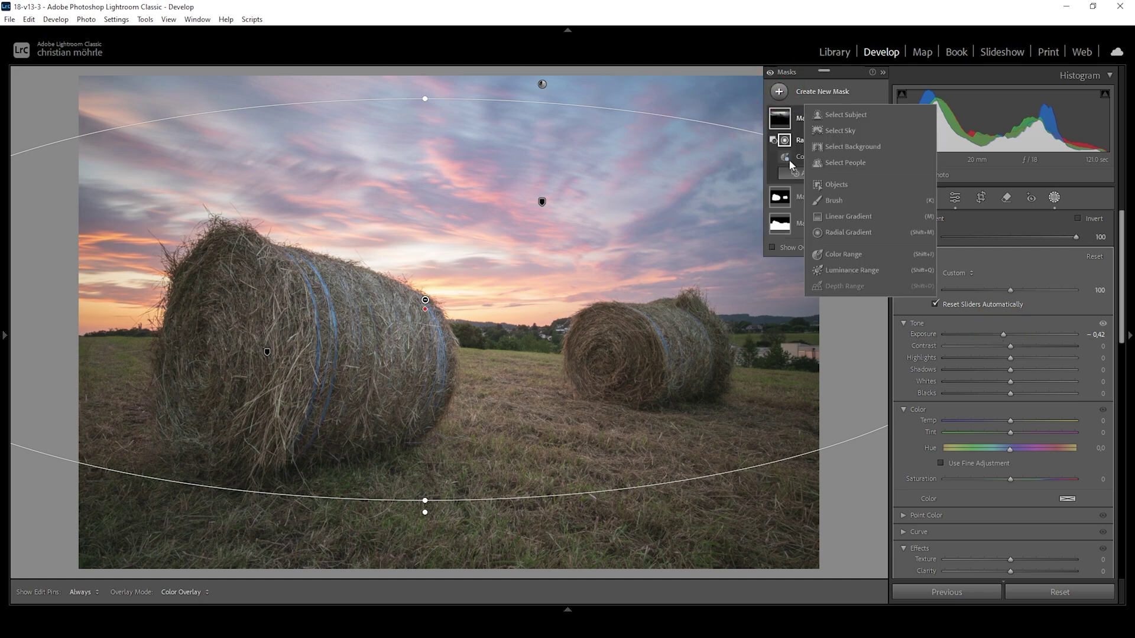
left_click(850, 255)
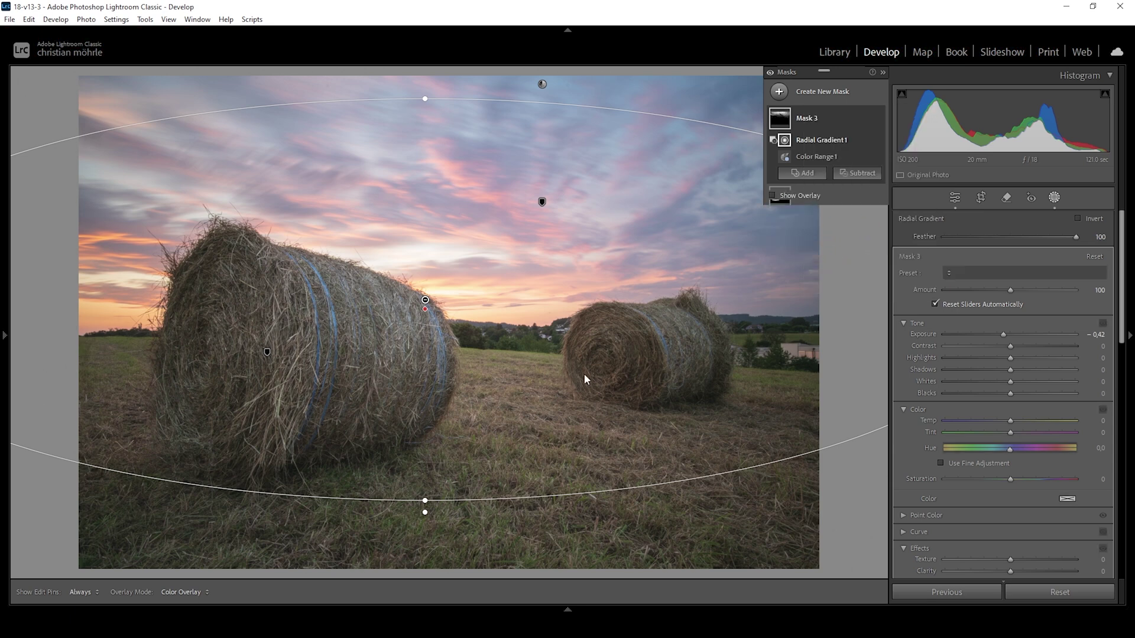
left_click(474, 284)
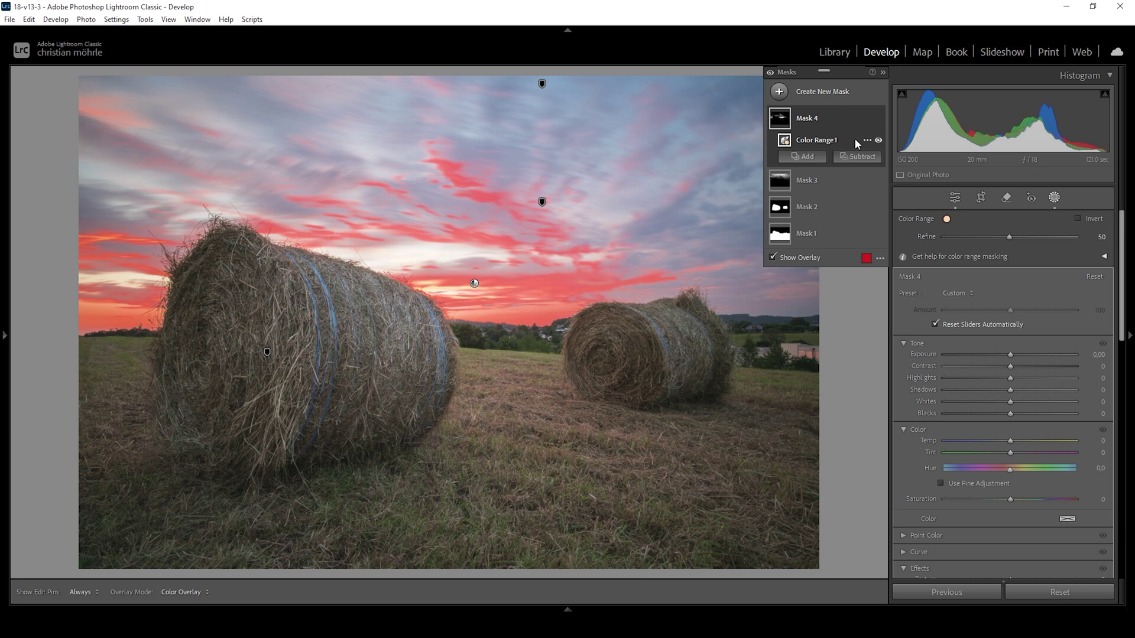
Intersect the warm glow color range mask with a sky selection to limit it to the sky
left_click(870, 121)
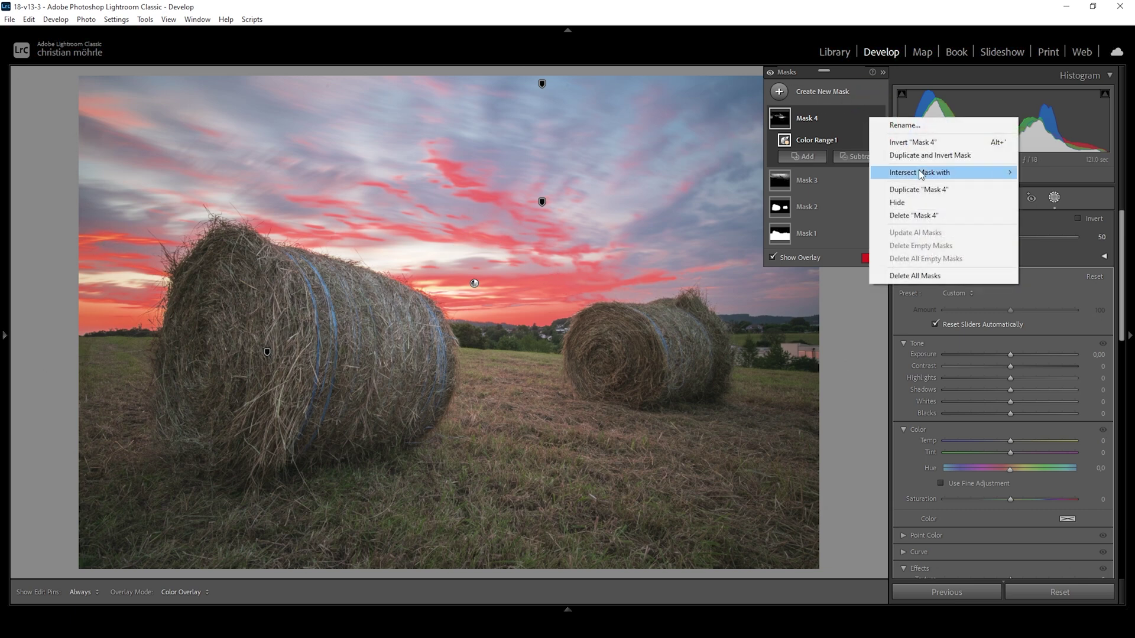
mouse_move(920, 175)
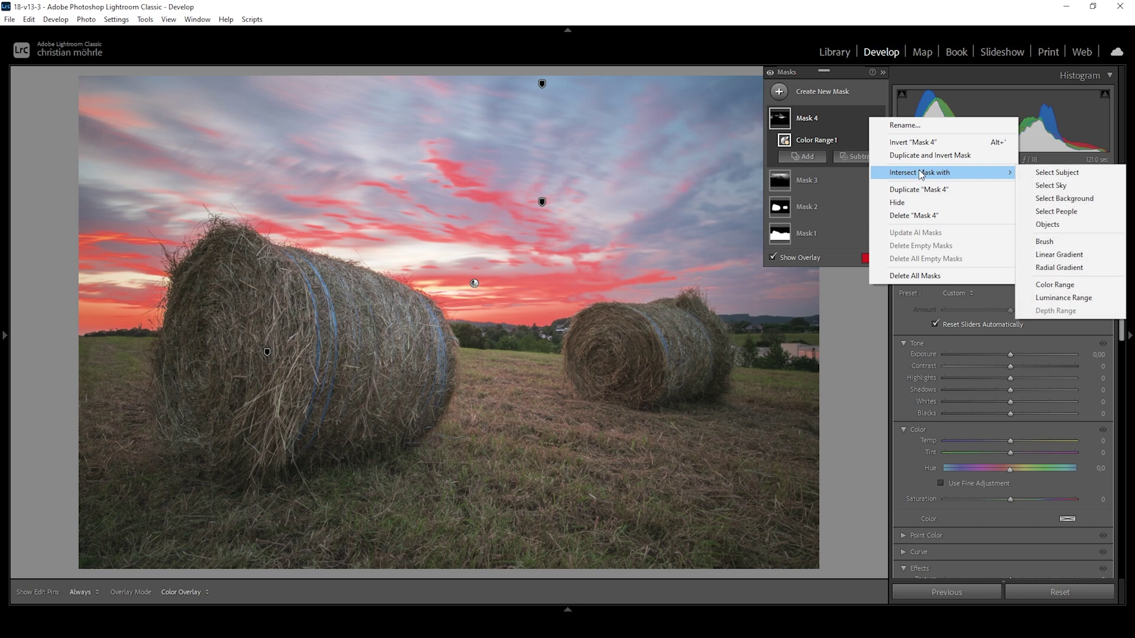
left_click(1076, 186)
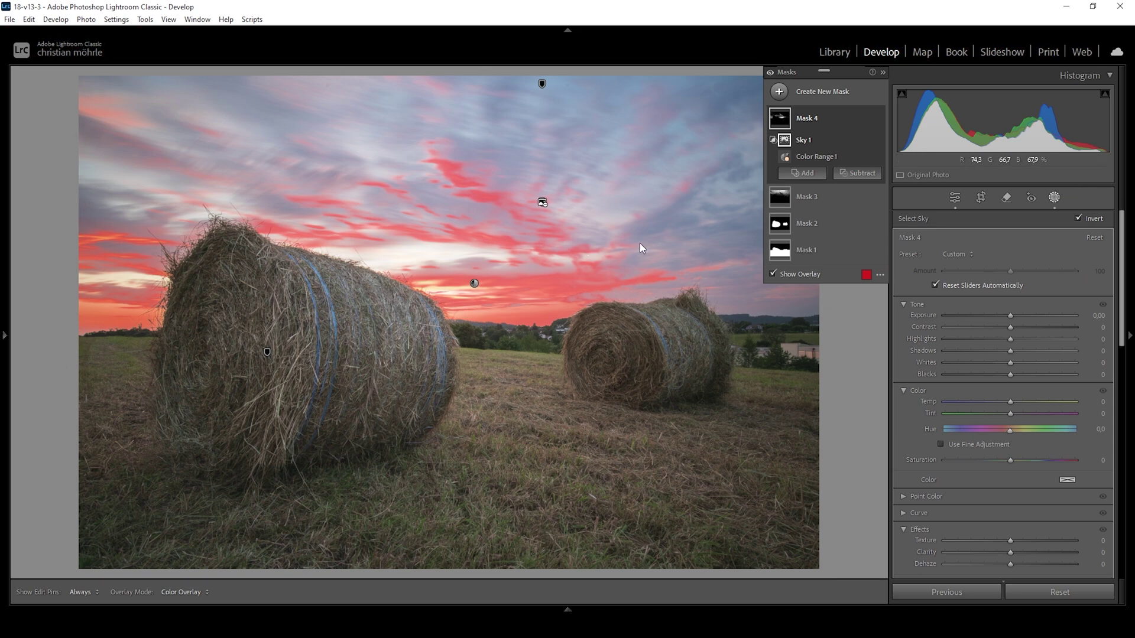
Set the warm glow mask's Temp to 5 and Saturation to 17
left_click_drag(1010, 402, 1014, 402)
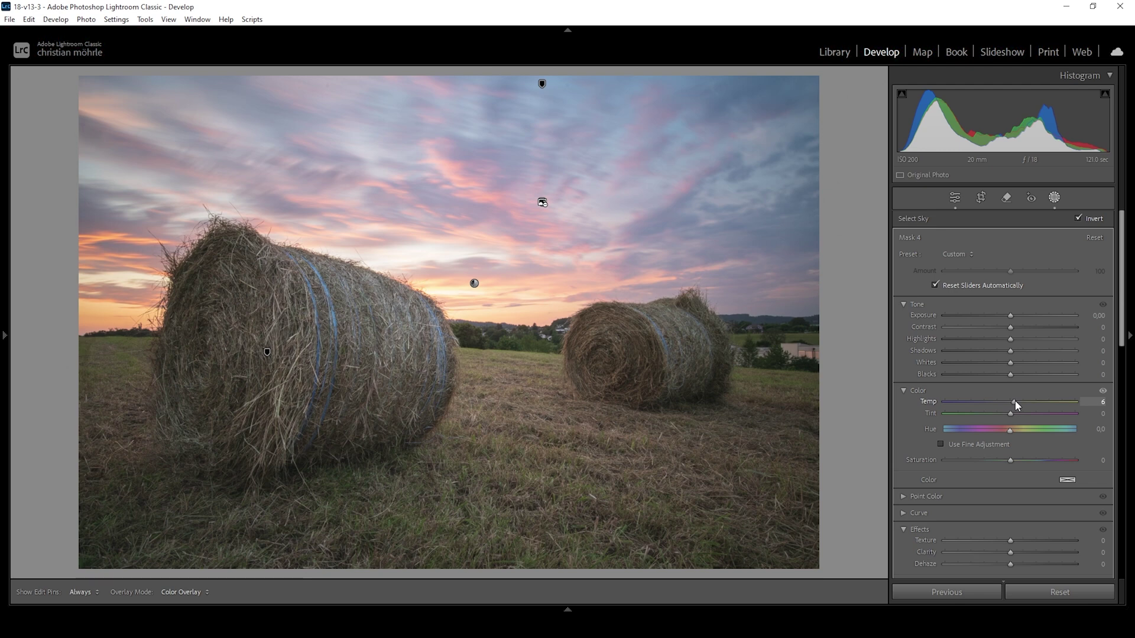
left_click_drag(1014, 401, 1014, 402)
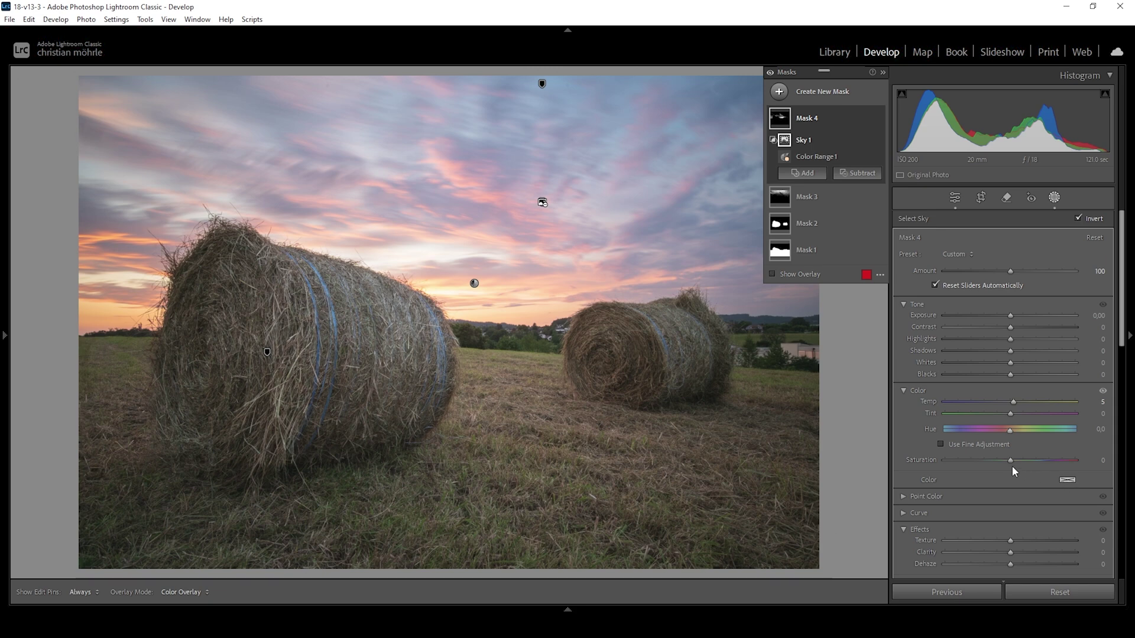
left_click_drag(1012, 460, 1012, 459)
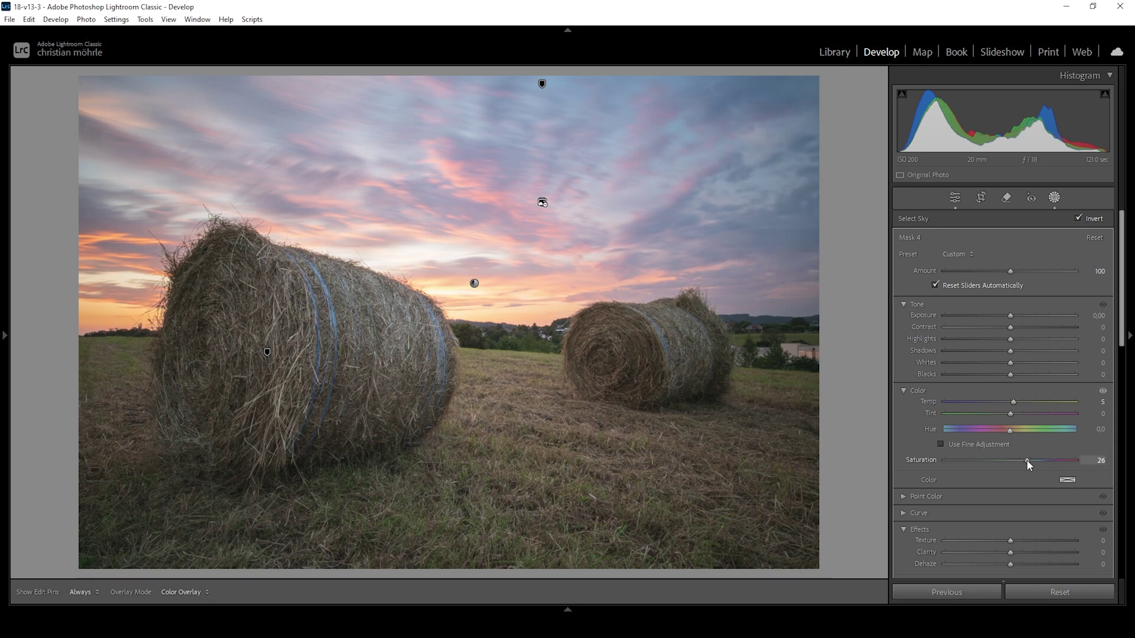
left_click_drag(1020, 461, 1020, 461)
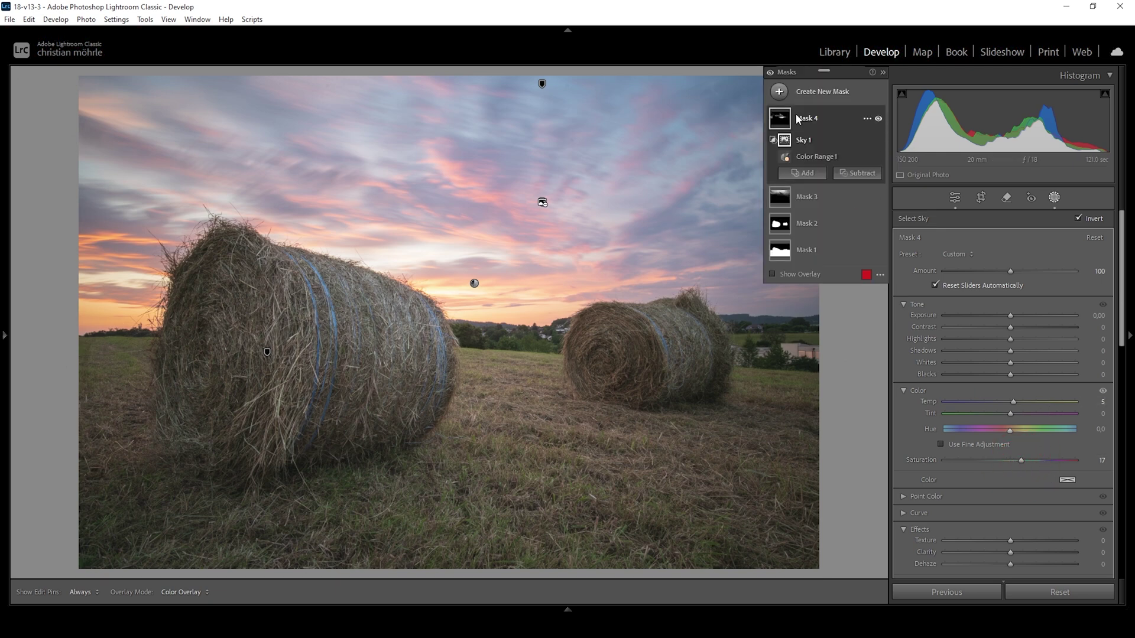
Create a level, oval radial gradient mask over the bright horizon glow, reaching from the large bale's edge to the smaller bale
left_click(779, 91)
left_click(850, 233)
left_click_drag(475, 311, 575, 359)
left_click_drag(476, 311, 506, 306)
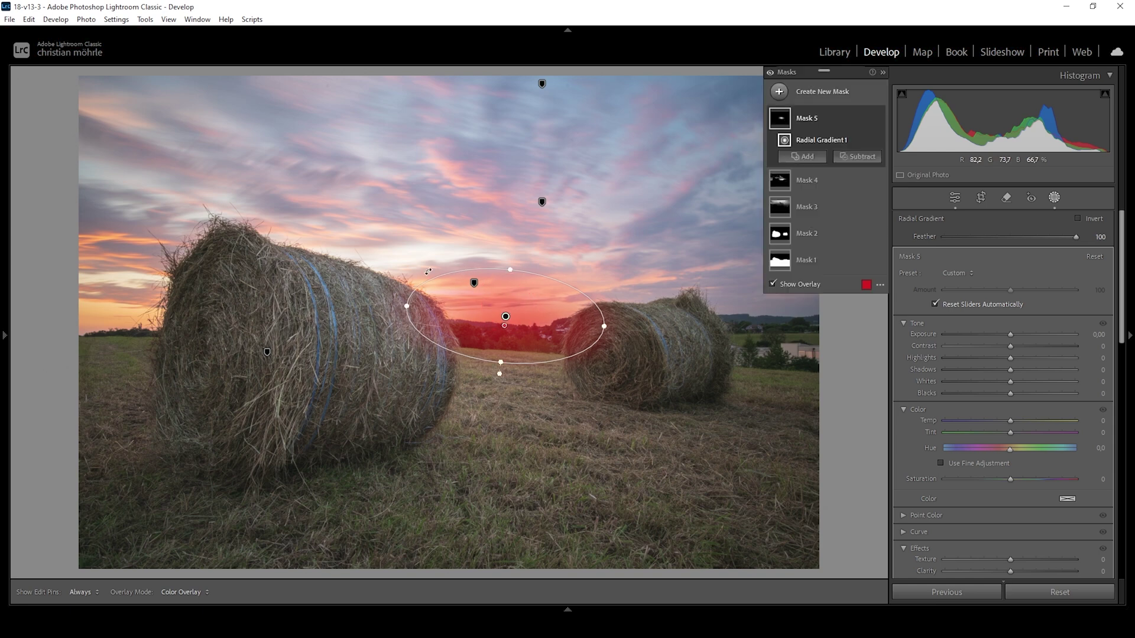
left_click_drag(405, 307, 403, 306)
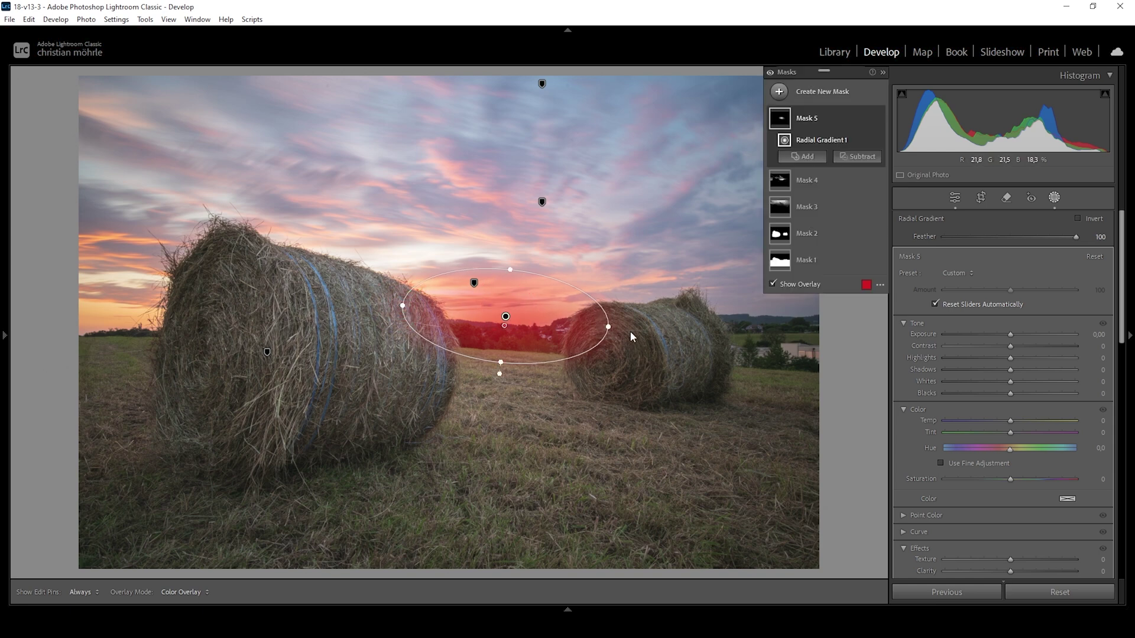
left_click_drag(611, 324, 612, 322)
left_click_drag(503, 372, 567, 363)
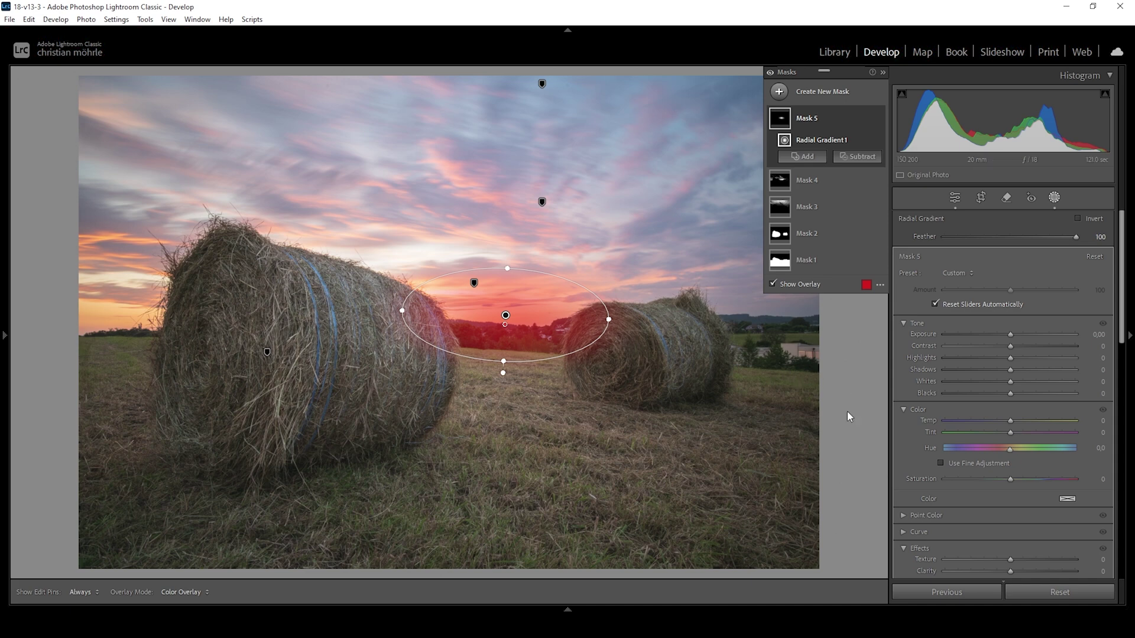
Set the horizon radial mask's Blacks to 19 and Whites to 11
left_click(1013, 392)
left_click_drag(1013, 392, 1023, 393)
left_click(1011, 381)
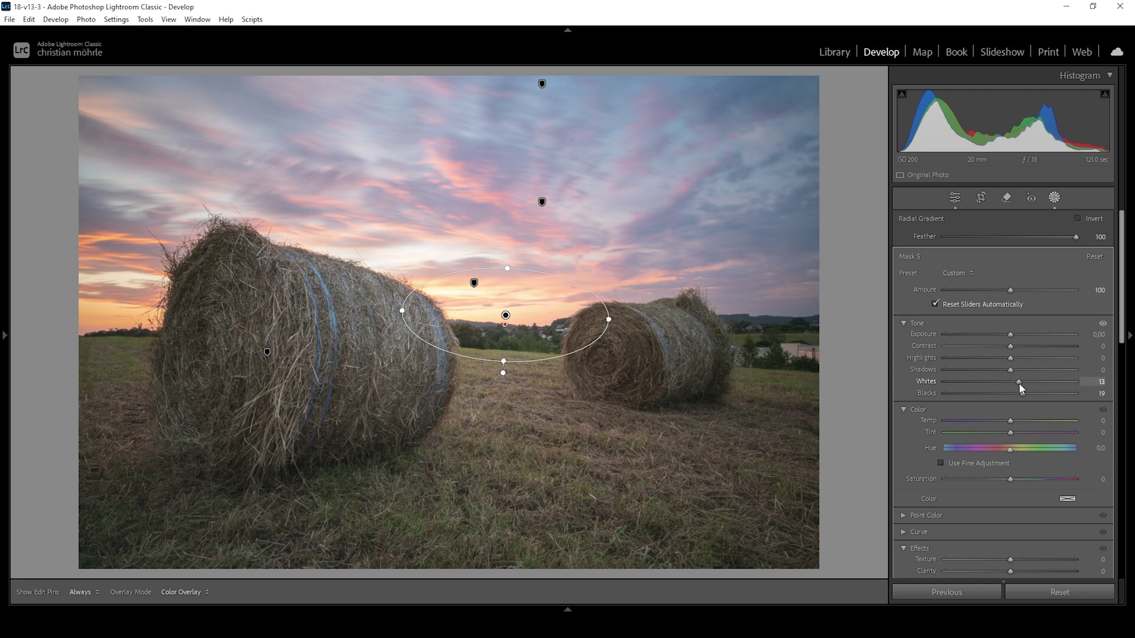
left_click_drag(1018, 383, 1017, 382)
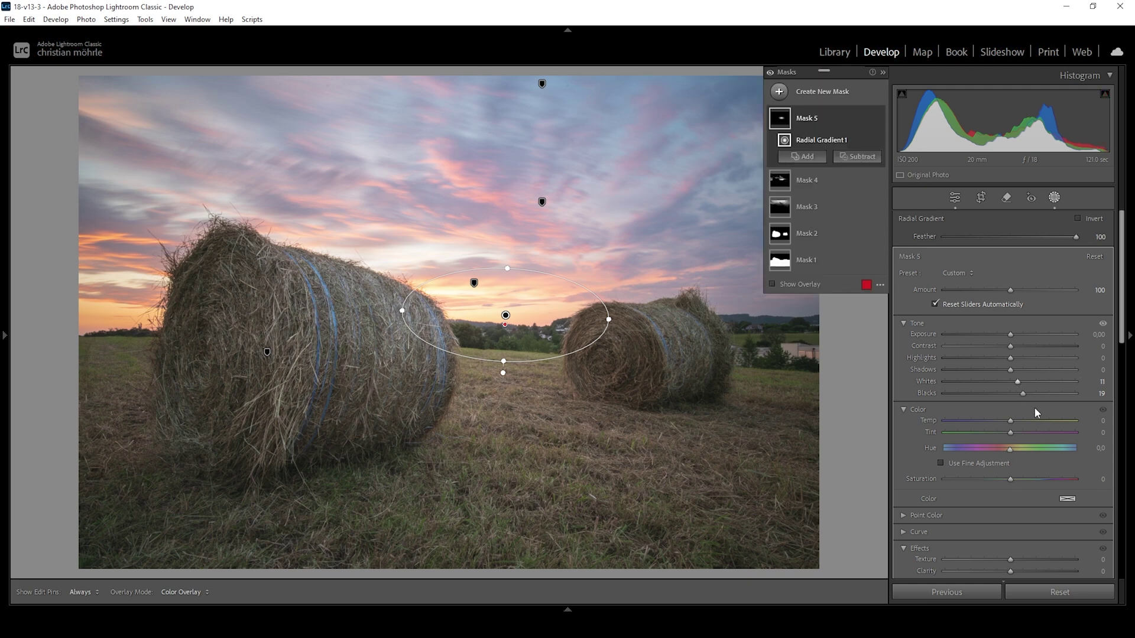
Set the horizon radial mask's Dehaze to -14 and Temp to 27, and compare the photo with the mask hidden and shown
scroll(1038, 414, "down", 3)
left_click_drag(1010, 426, 1002, 426)
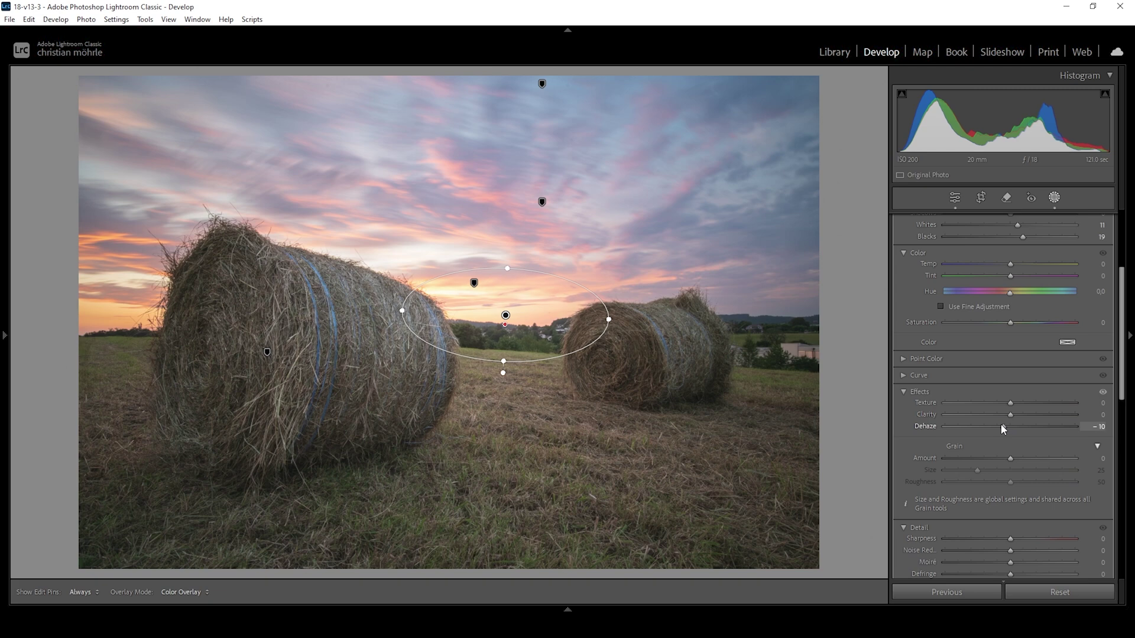
left_click_drag(1000, 423, 998, 424)
scroll(1030, 335, "up", 3)
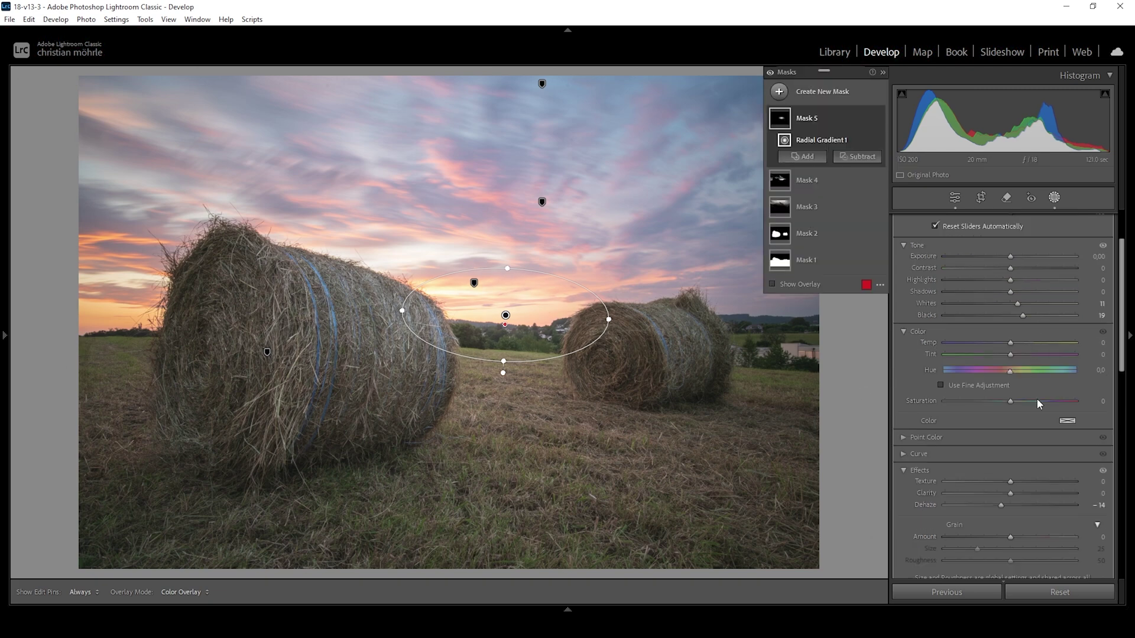
left_click_drag(1011, 342, 1022, 344)
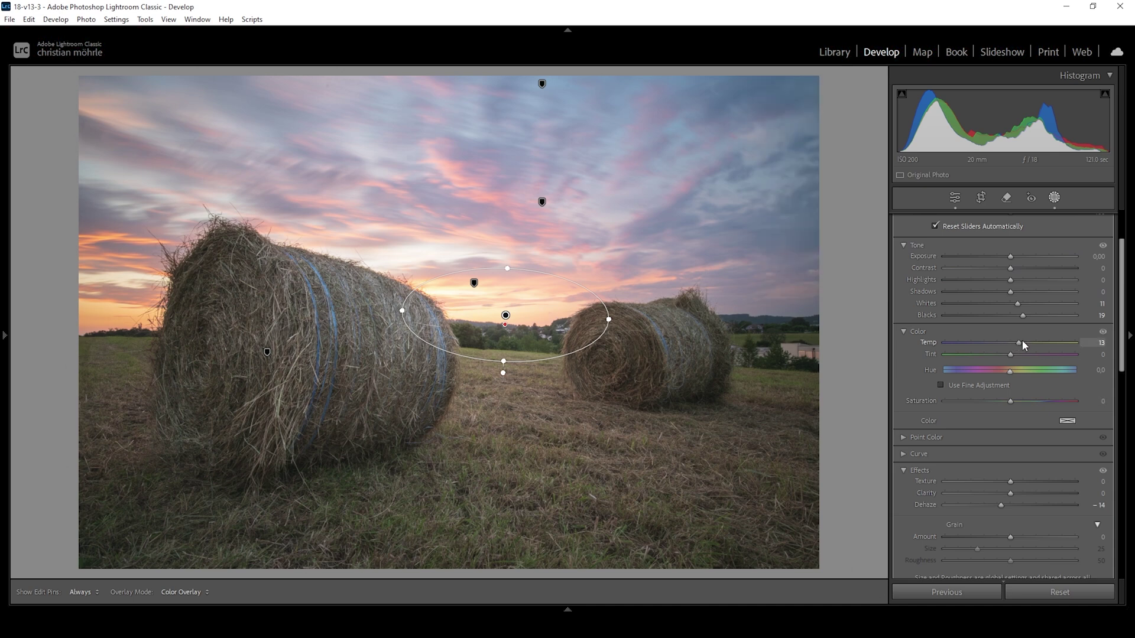
left_click_drag(1028, 342, 1031, 342)
left_click(879, 119)
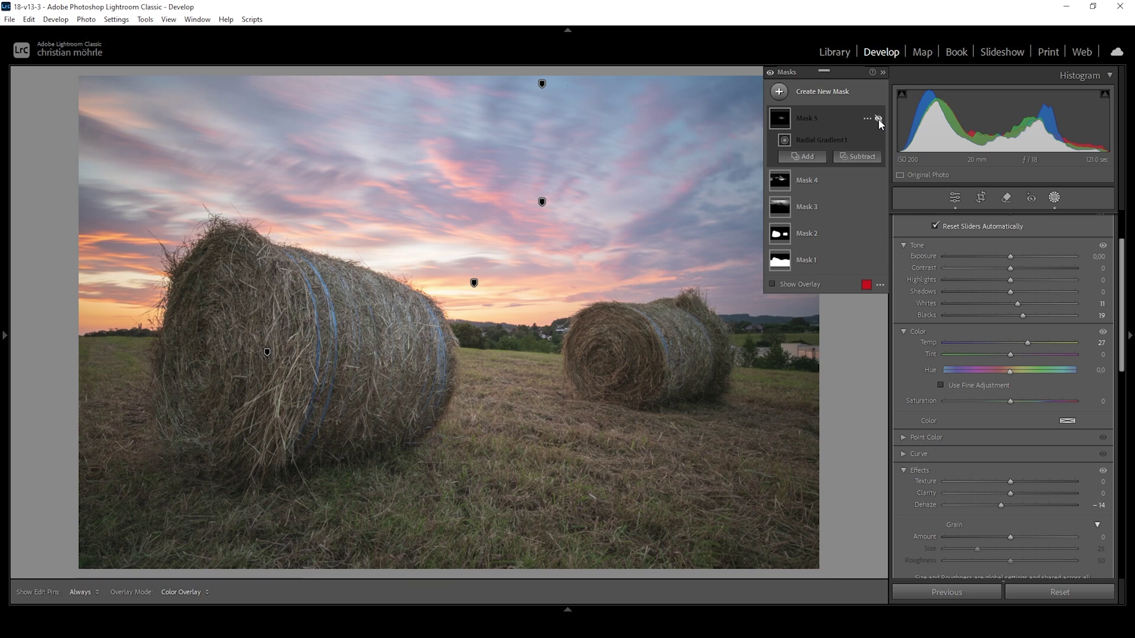
left_click(878, 119)
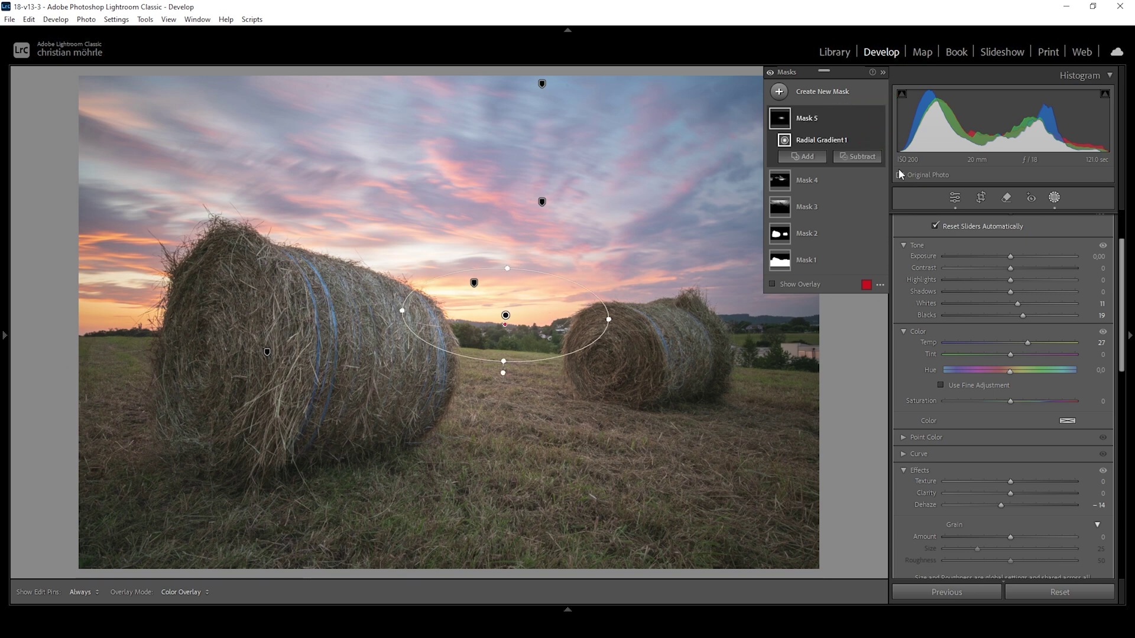
Create a slightly tilted linear gradient mask fading from the photo's top edge down to just above the horizon glow
left_click(780, 92)
left_click(861, 216)
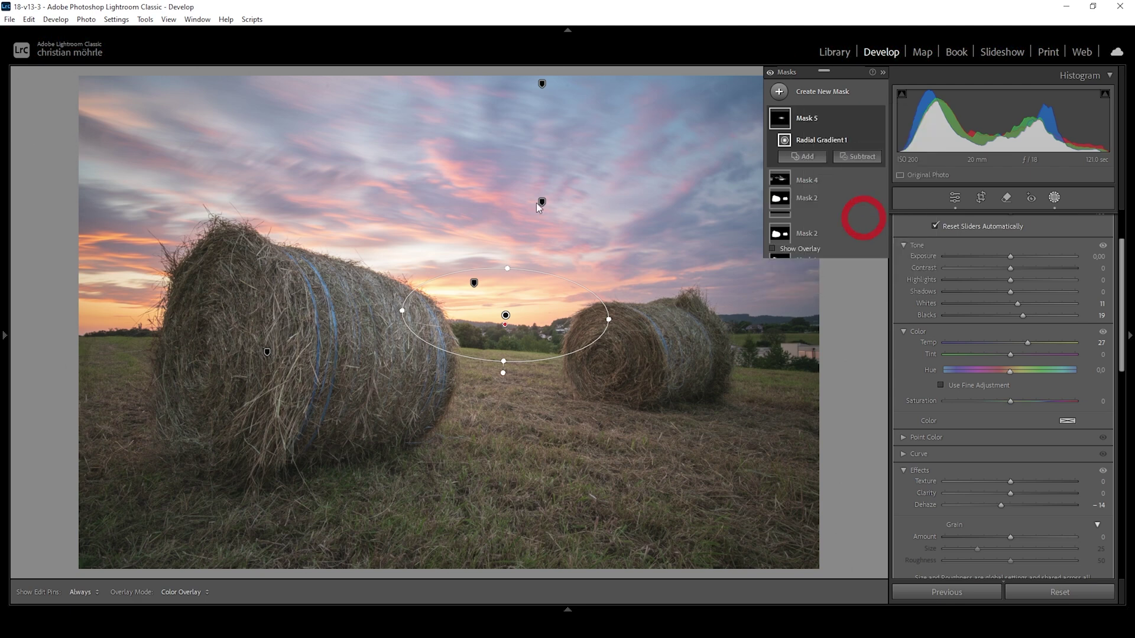
left_click_drag(522, 82, 510, 266)
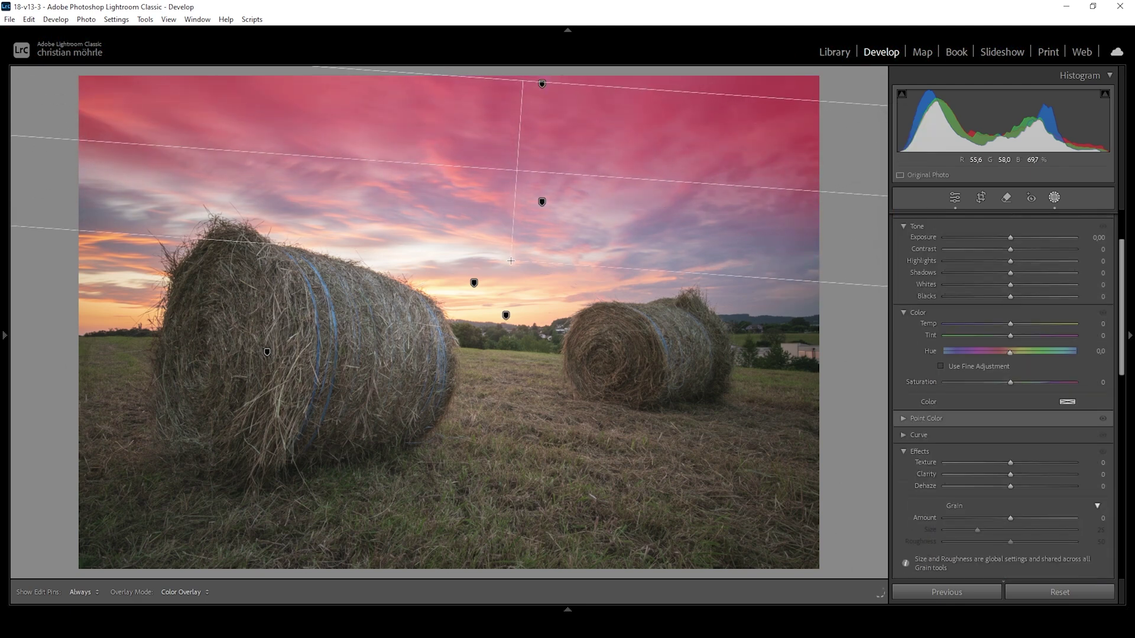
left_click_drag(519, 77, 523, 76)
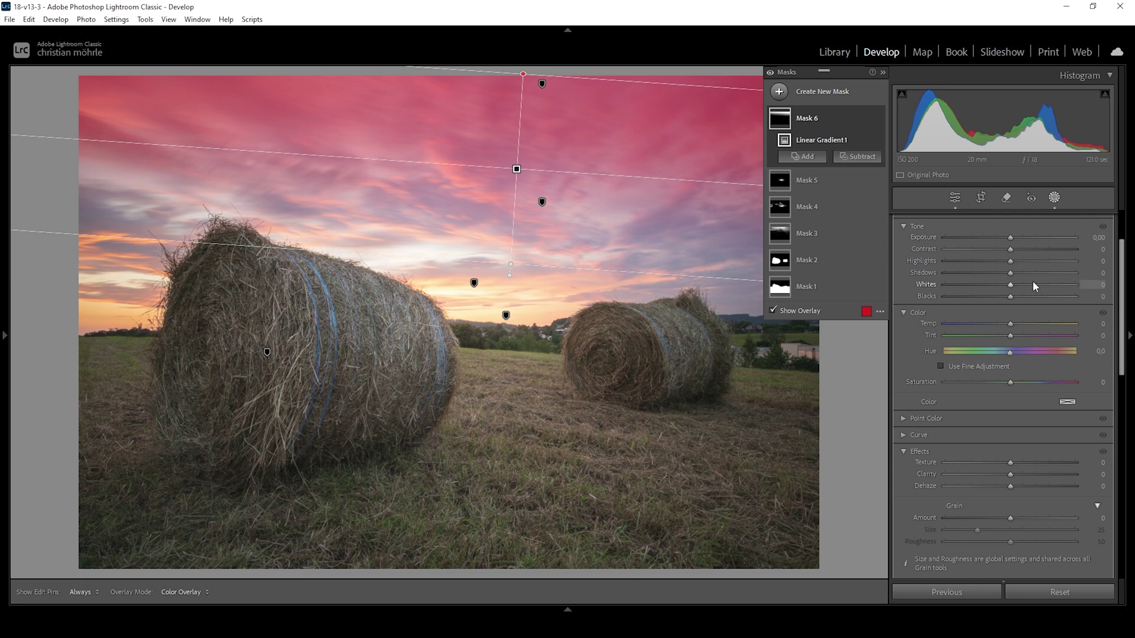
Set the upper sky linear gradient mask's Shadows to -76 and Blacks to -17
left_click_drag(1012, 273, 962, 269)
left_click_drag(1011, 298, 997, 300)
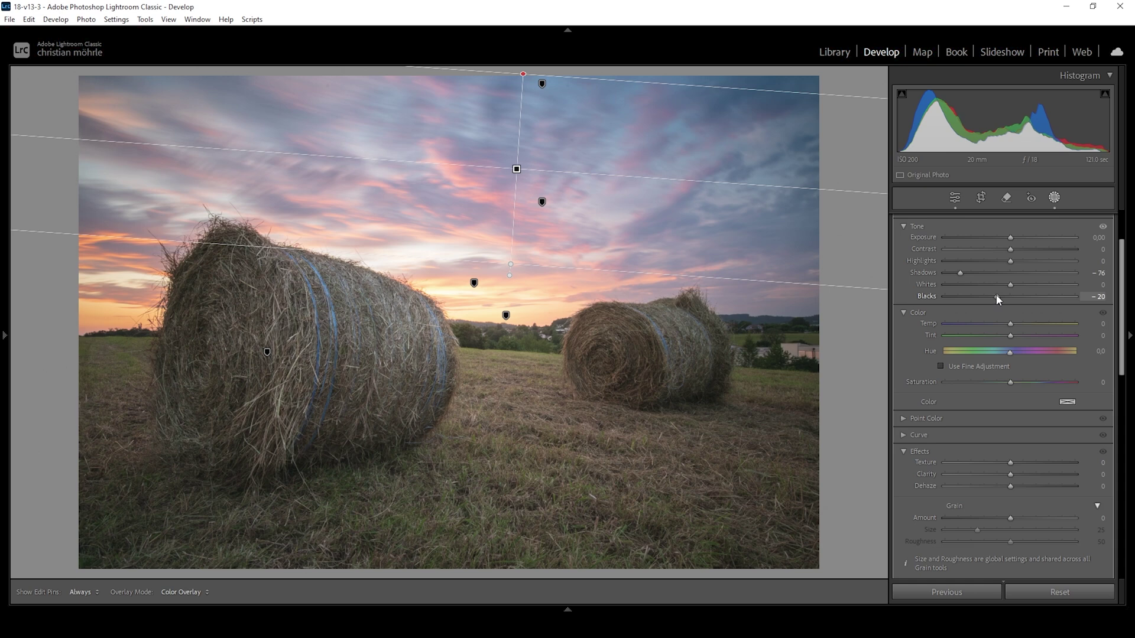
left_click_drag(997, 300, 998, 301)
left_click(1001, 299)
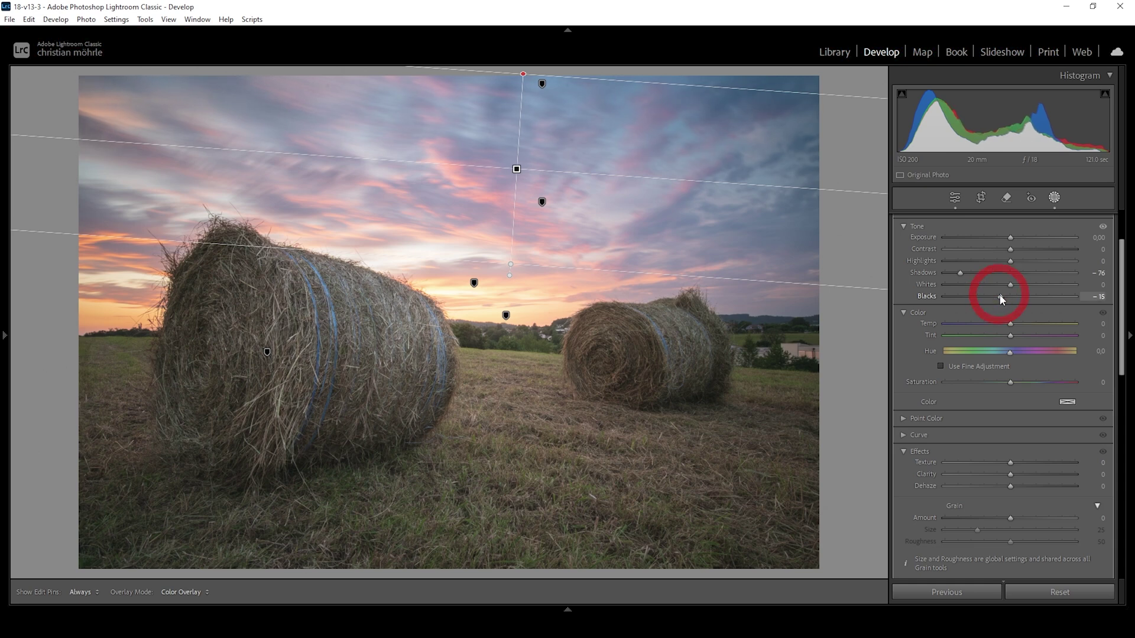
left_click_drag(1000, 299, 999, 299)
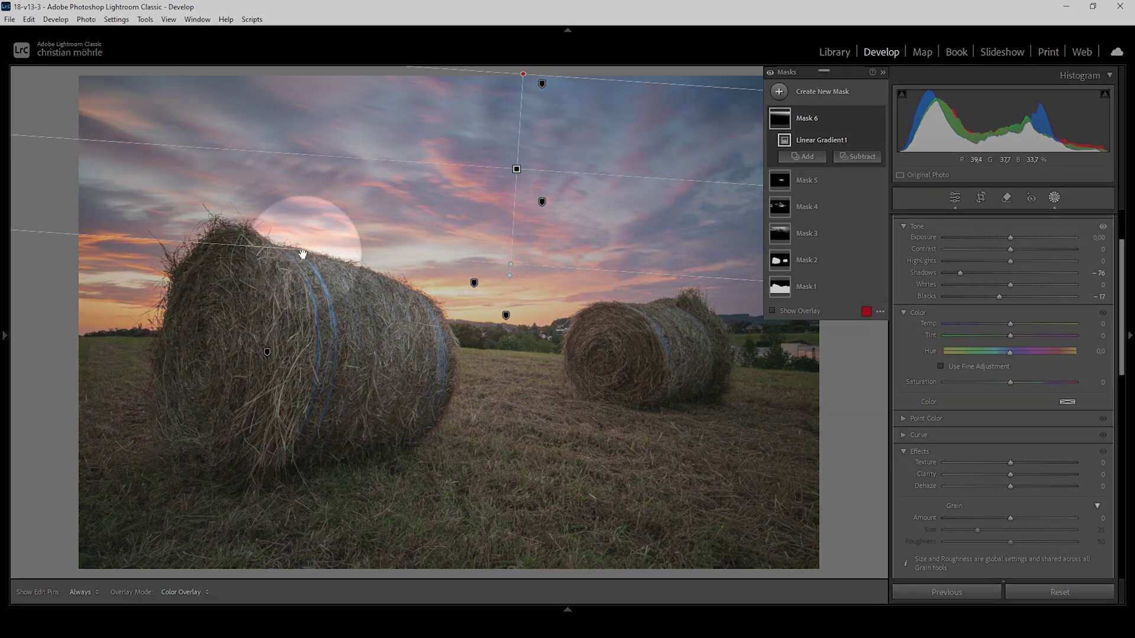
mouse_move(441, 330)
left_mouse_down()
mouse_move(409, 278)
mouse_move(436, 324)
left_mouse_up()
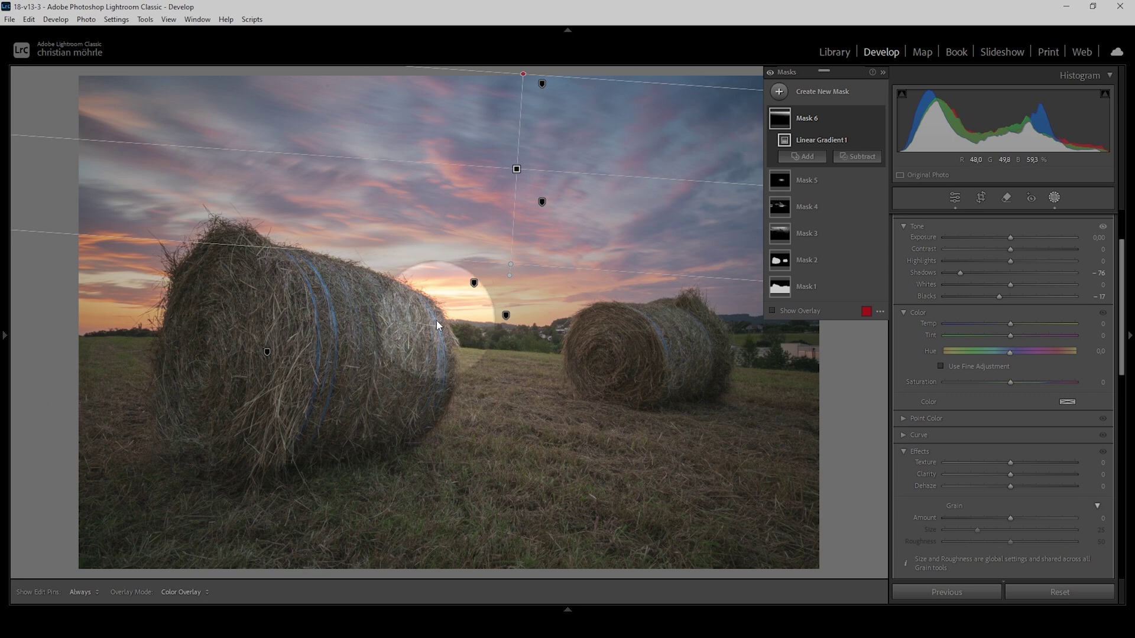
left_click_drag(436, 321, 764, 115)
Create a new object mask that selects the large hay bale in the foreground
left_click(779, 92)
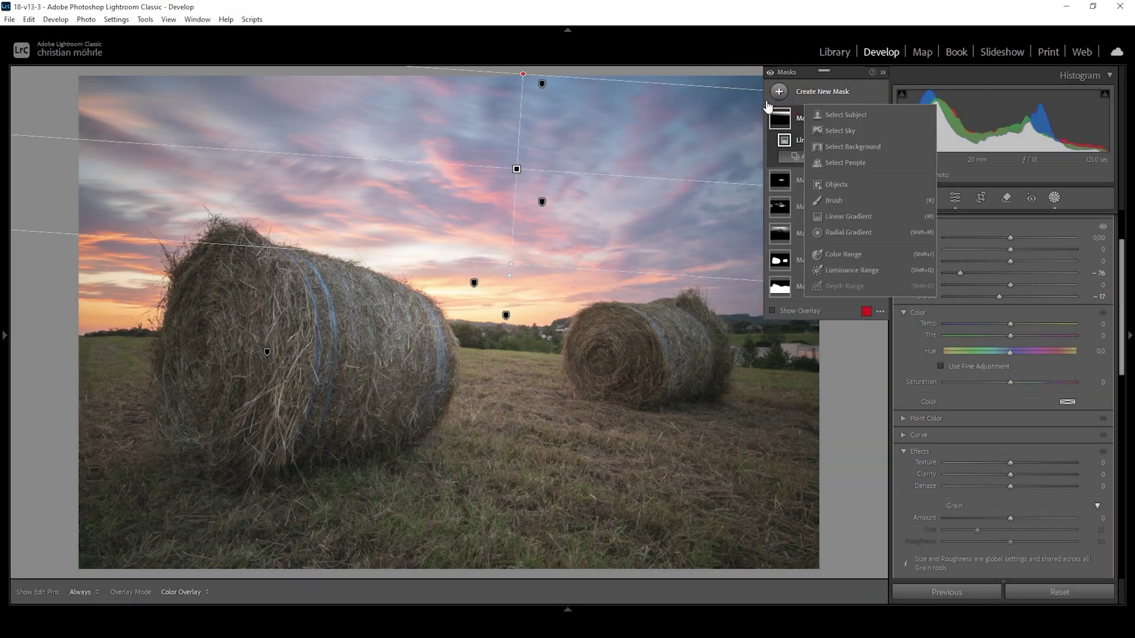
left_click(845, 185)
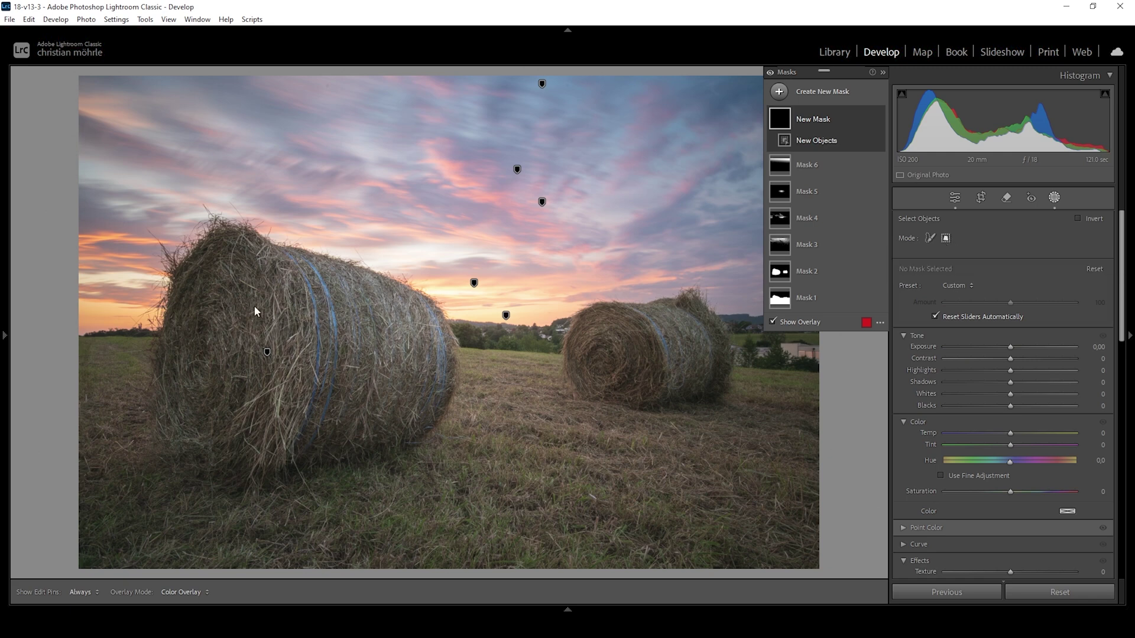
left_click_drag(145, 488, 469, 172)
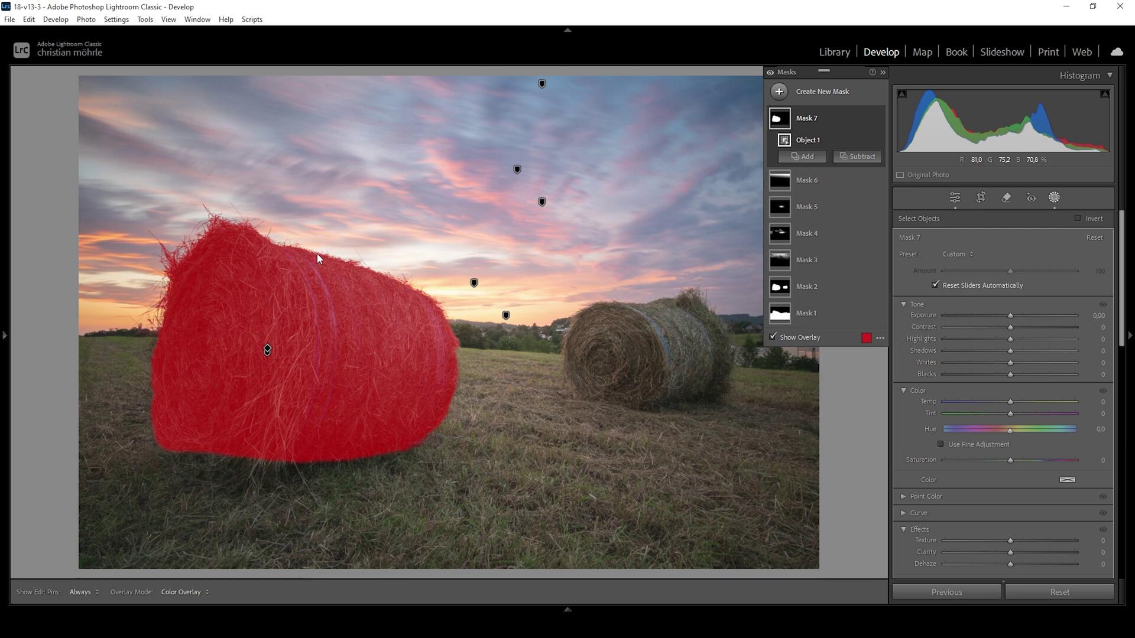
Intersect the large bale mask with a brush painted along the bale's upper edge facing the sunset, and turn Auto Mask off
left_click(867, 118)
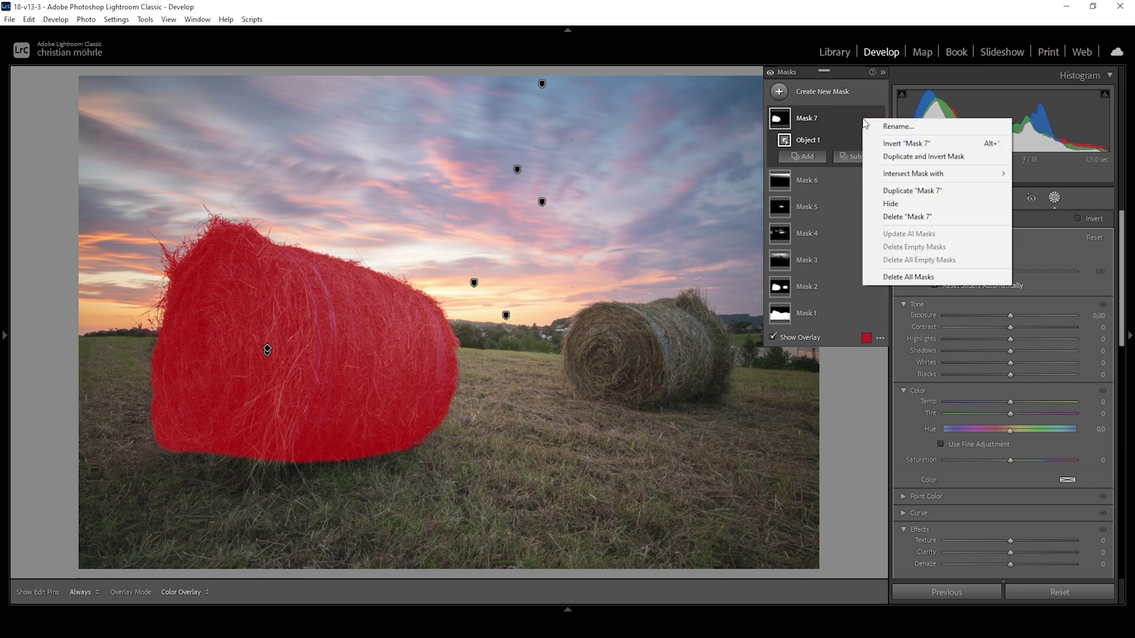
mouse_move(894, 176)
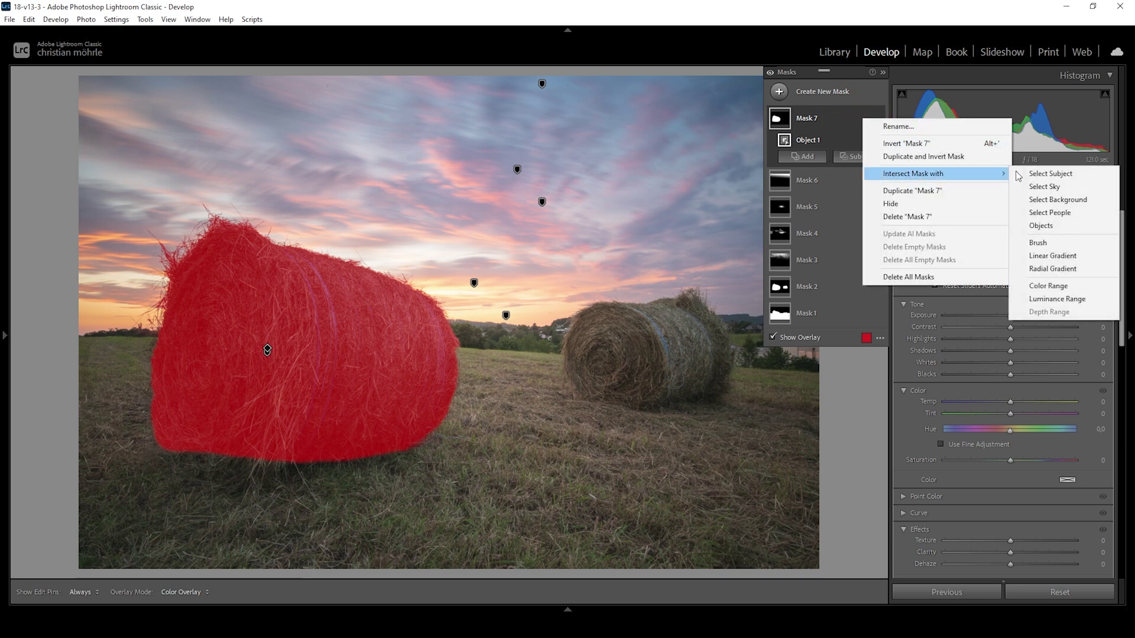
left_click(1058, 245)
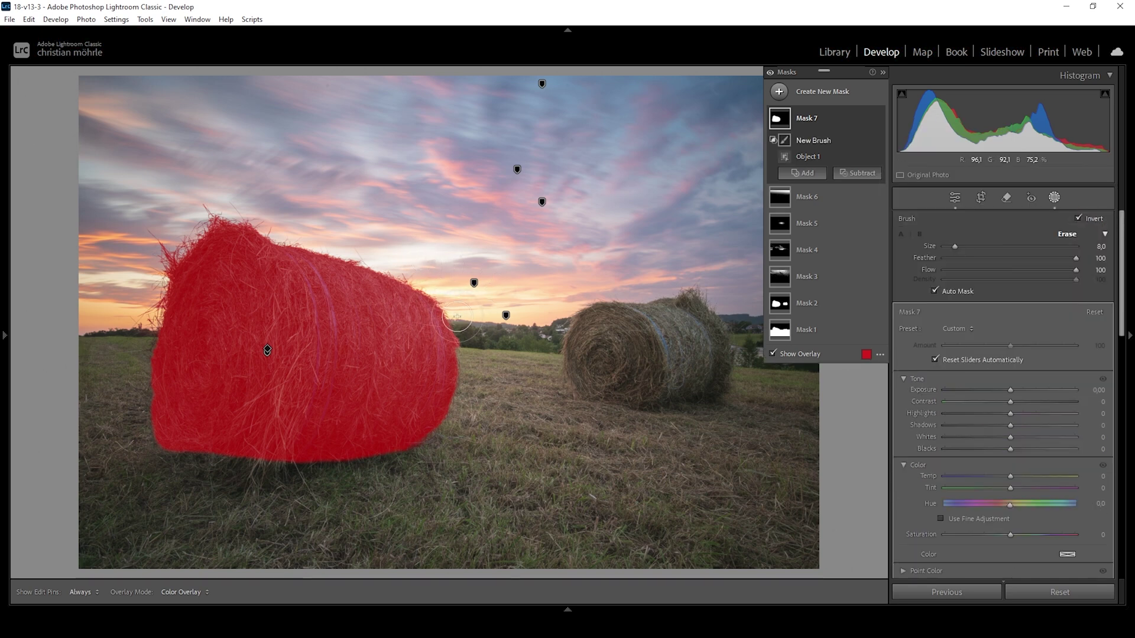
key("h")
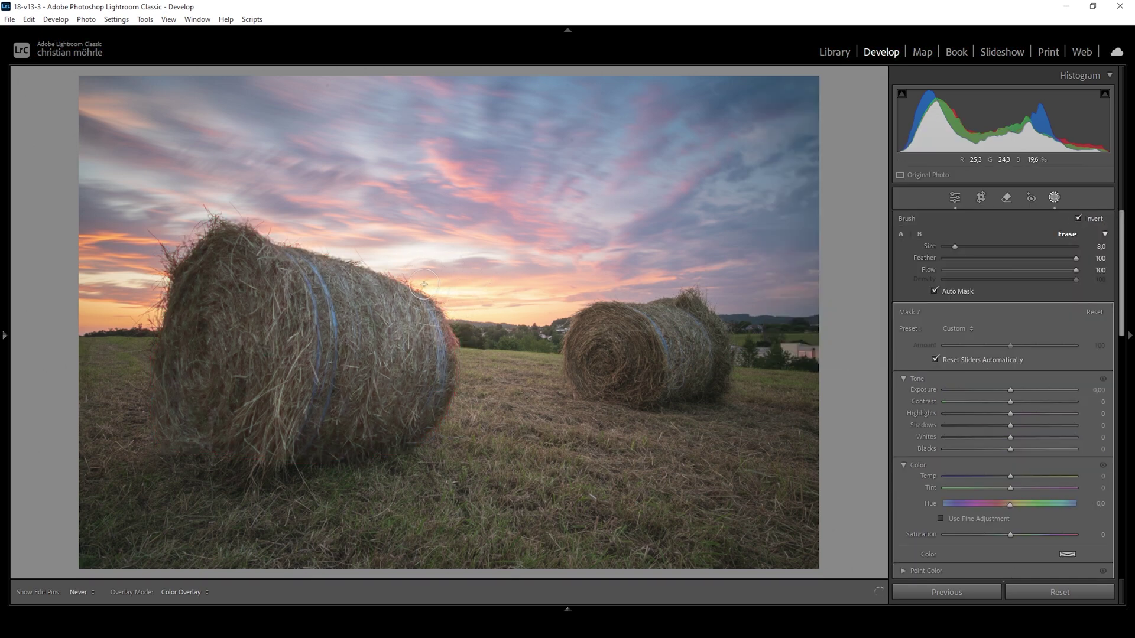
mouse_move(440, 319)
left_mouse_down()
mouse_move(415, 289)
mouse_move(430, 292)
mouse_move(356, 266)
left_mouse_up()
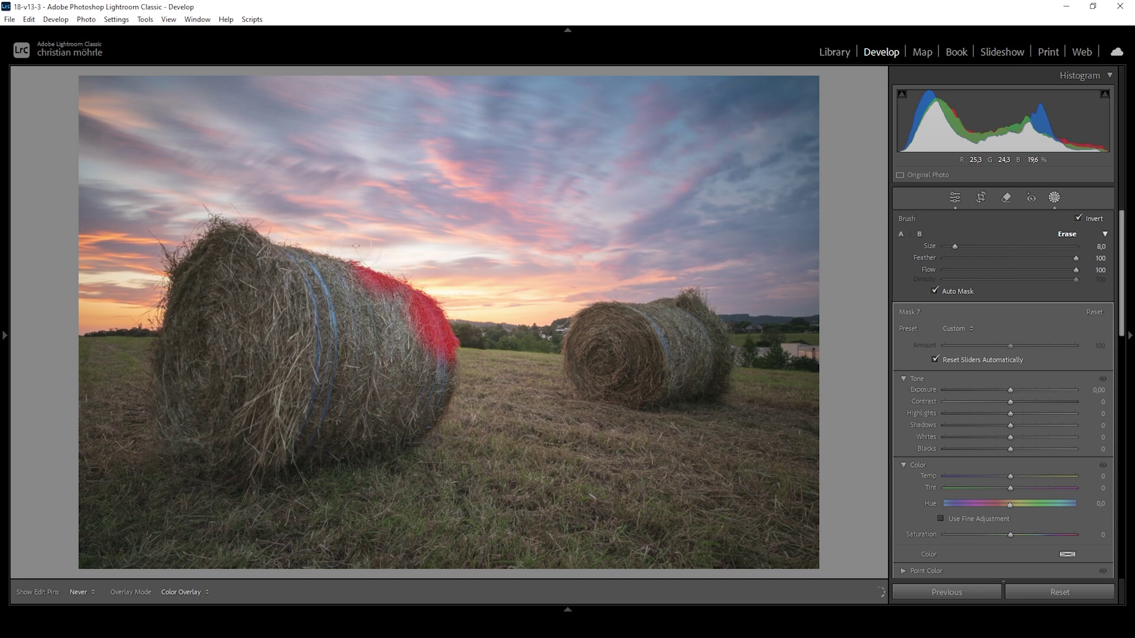
key("a")
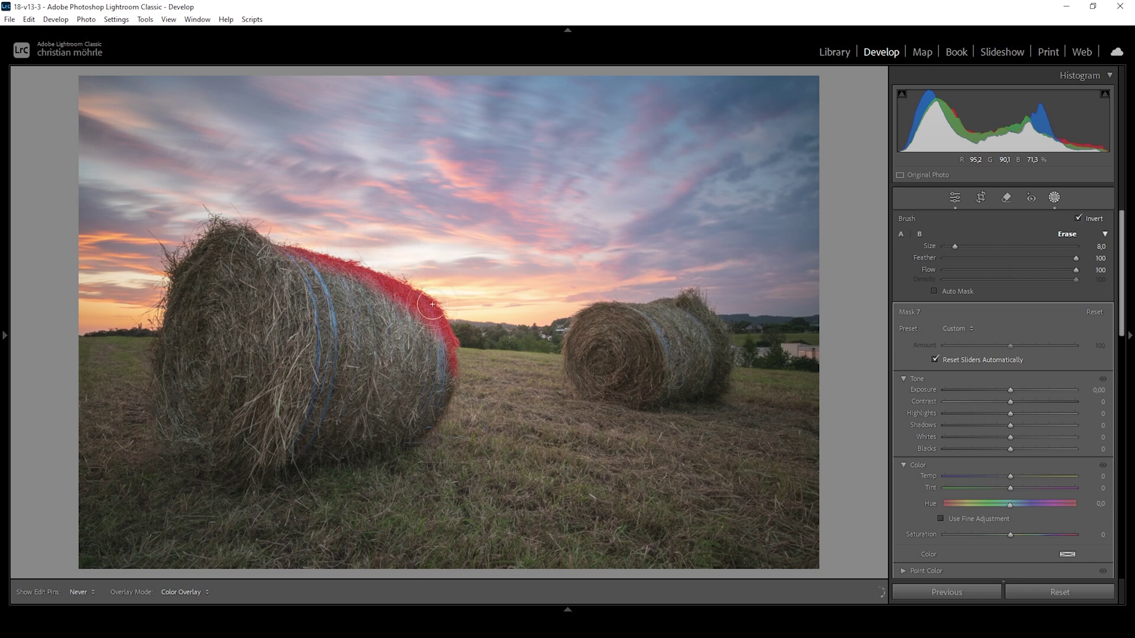
Show the edit pins again and set the bale edge mask's Shadows to 100
key("h")
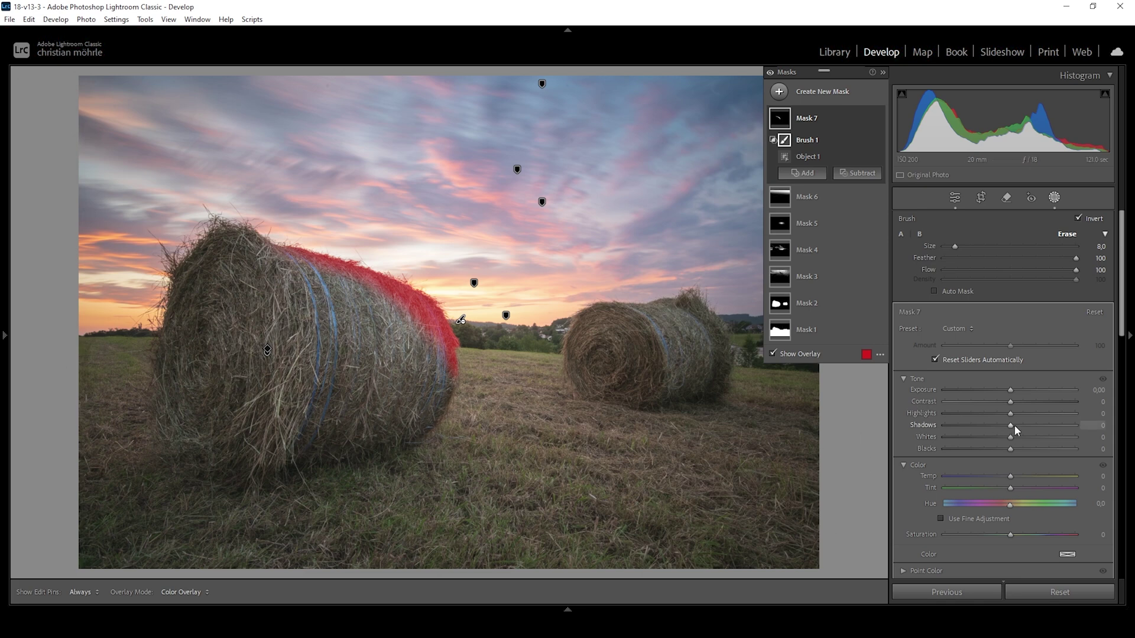
left_click_drag(1013, 424, 1109, 430)
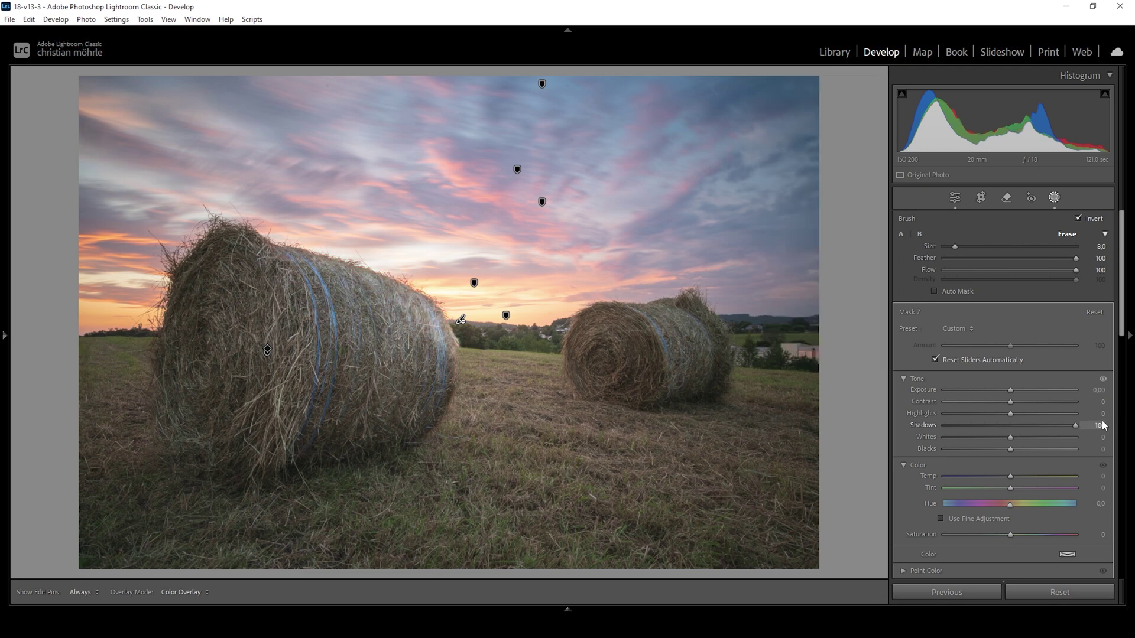
Set the large bale edge mask's Shadows to 90, Whites to 20 and Temp to 15, and compare the photo with the mask off
left_click(1072, 425)
left_click(1011, 438)
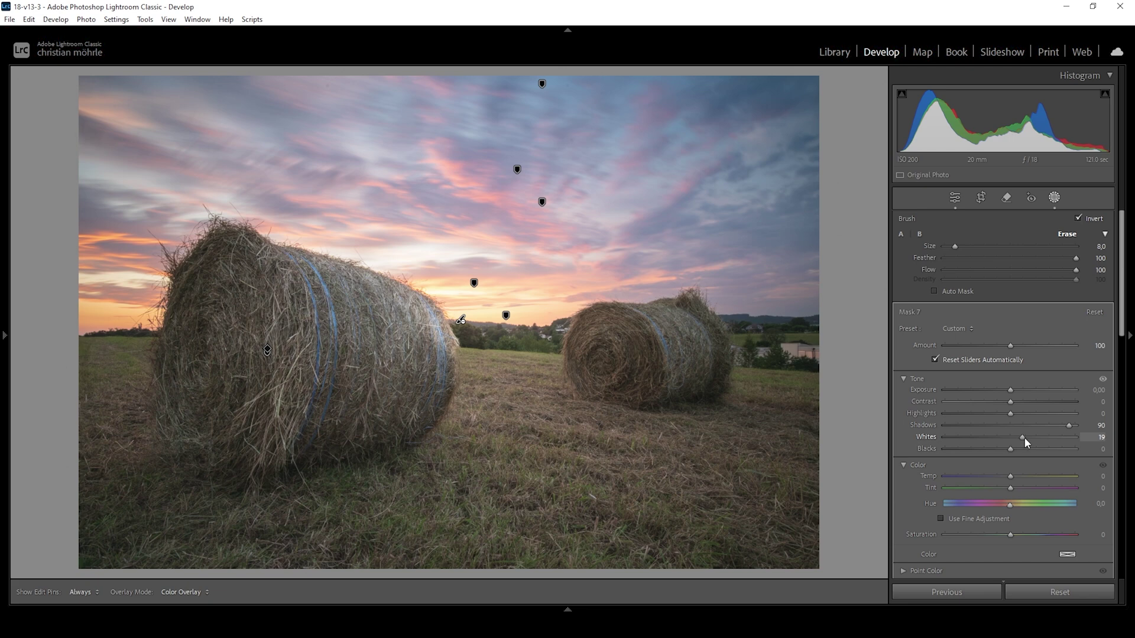
left_click_drag(1024, 438, 1025, 438)
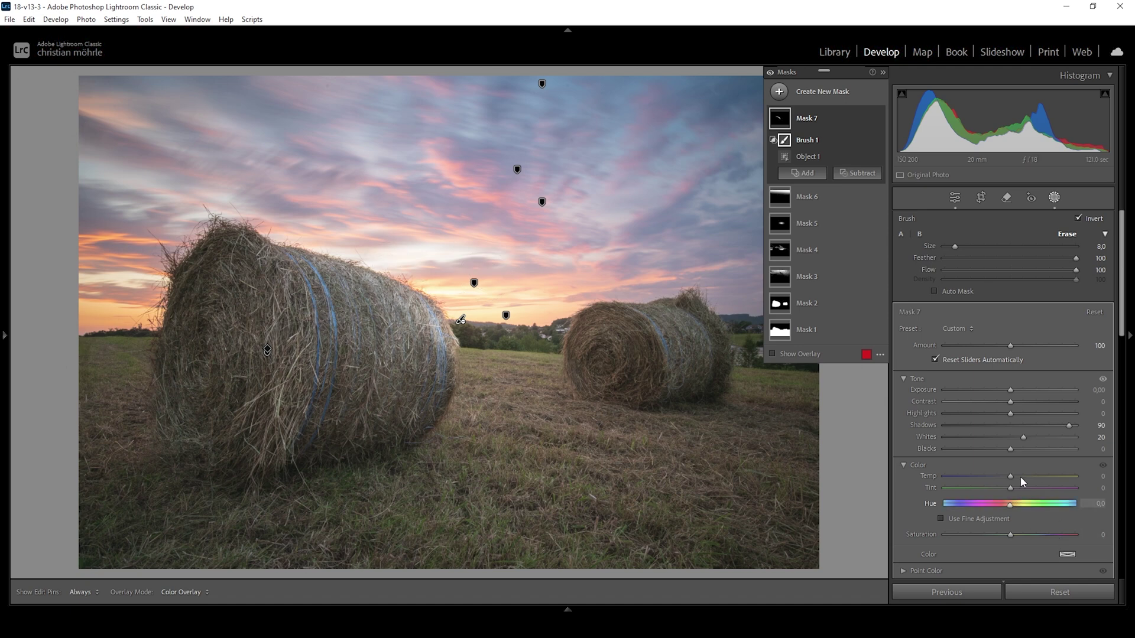
left_click_drag(1010, 476, 1022, 480)
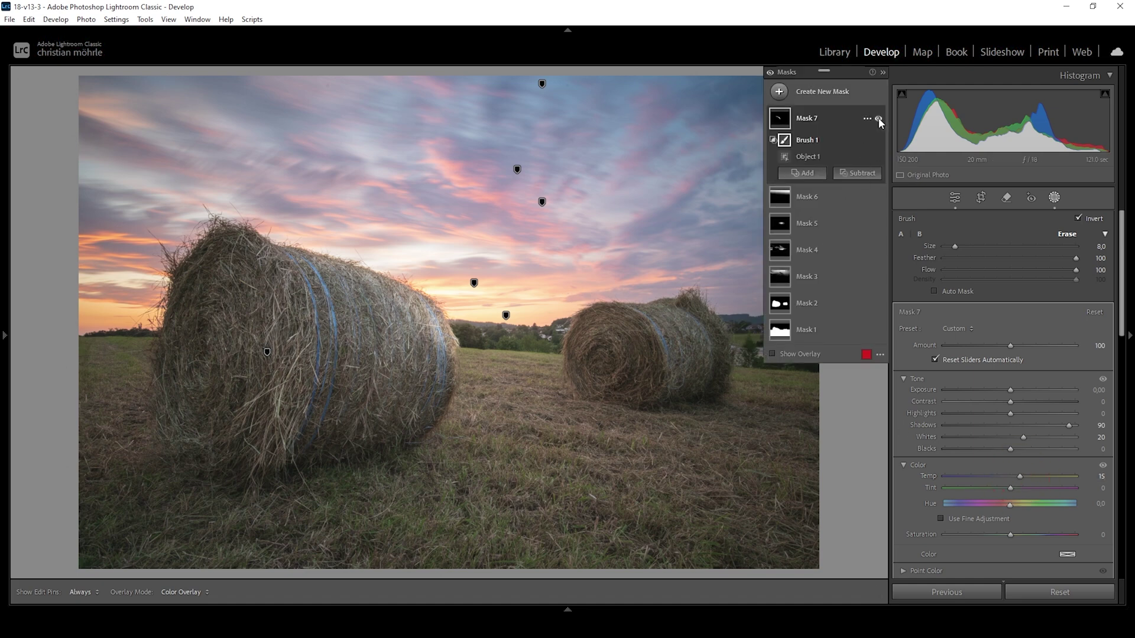
left_click(878, 119)
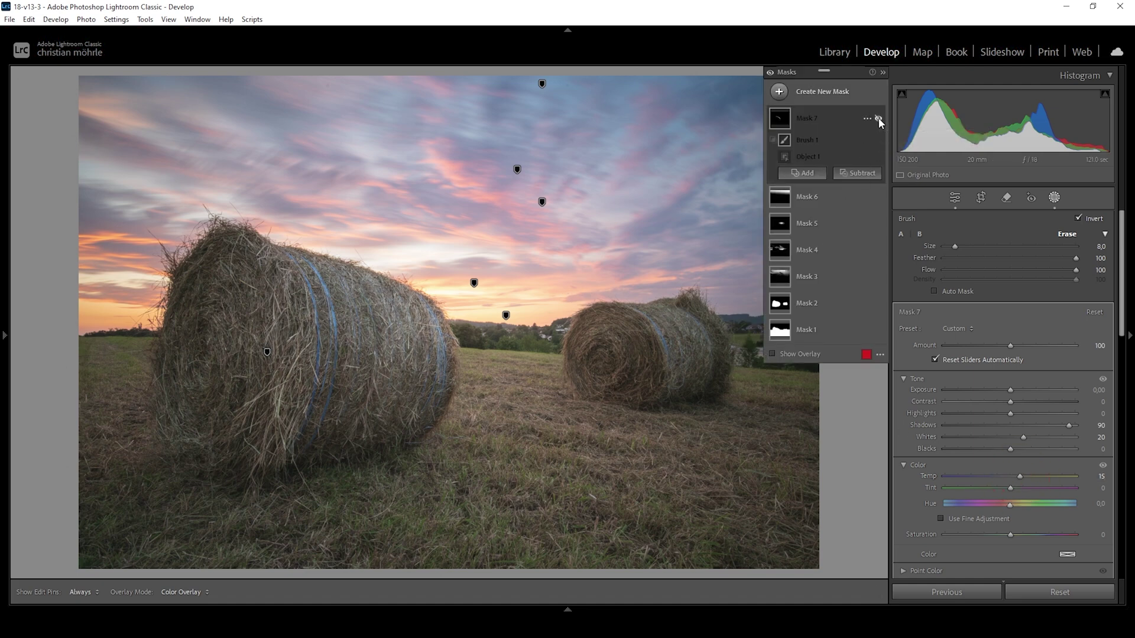
left_click(879, 119)
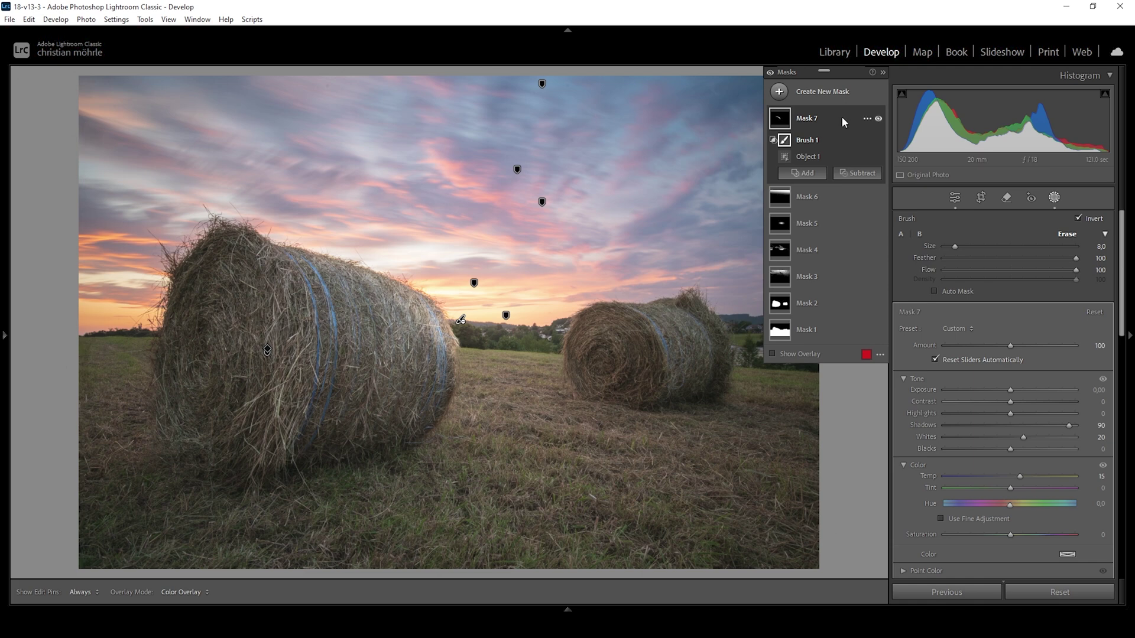
Subtract a brush from the large bale edge mask, painting over the bale's side below the lit edge
left_click(802, 172)
left_click(851, 284)
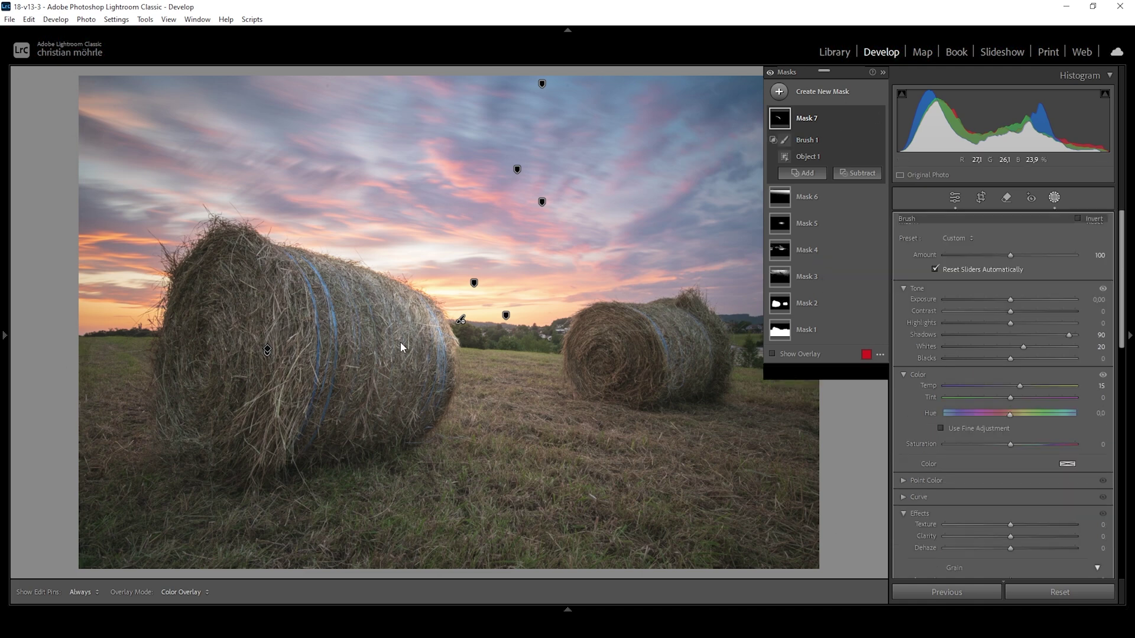
key("h")
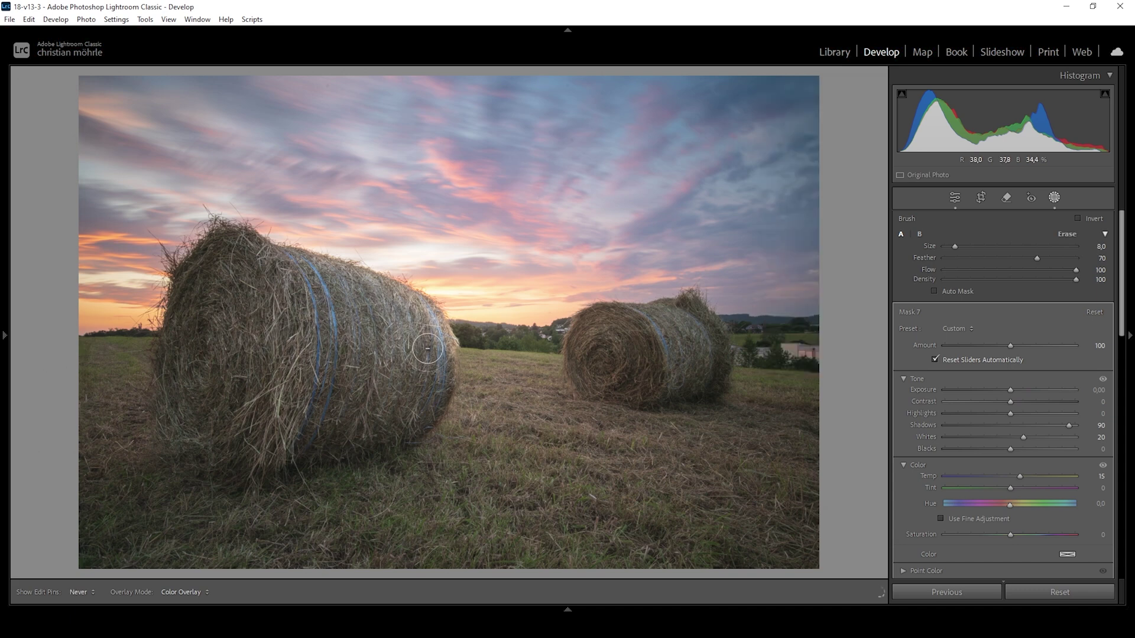
key("h")
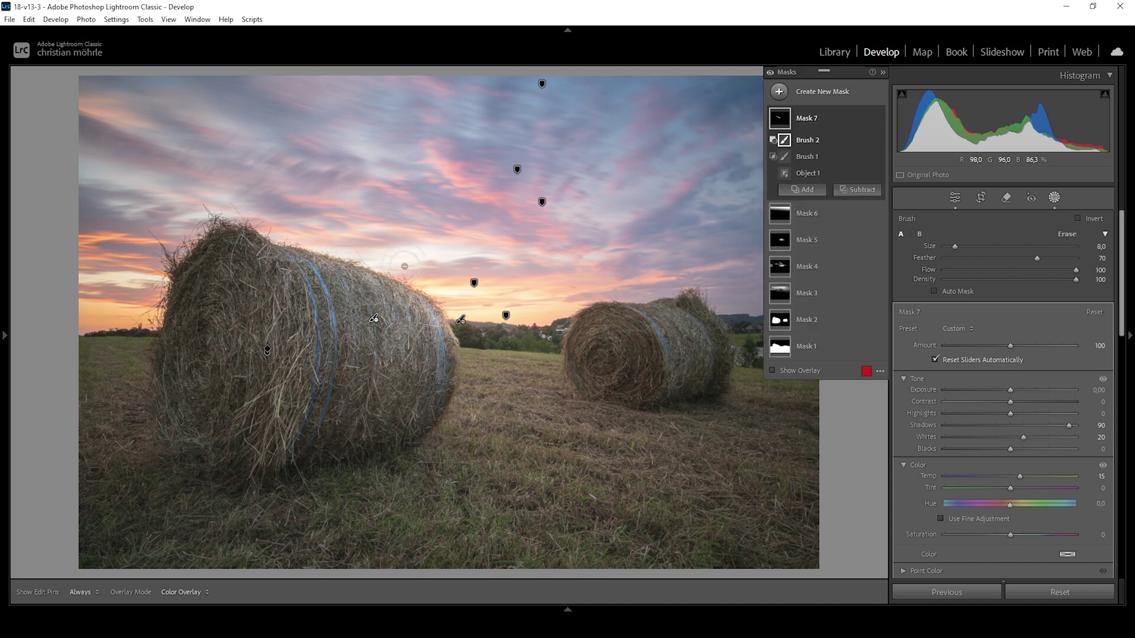
Compare the photo repeatedly with the large bale edge mask turned off and on
left_click(877, 120)
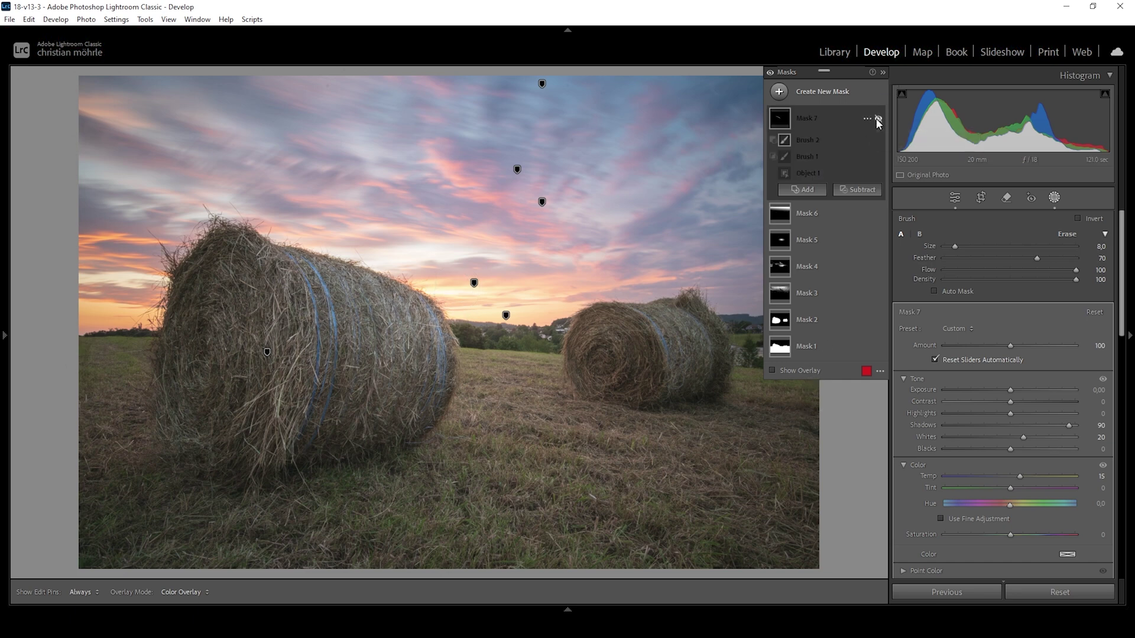
left_click(877, 120)
left_click(878, 120)
left_click(878, 120)
left_click(877, 120)
left_click(878, 120)
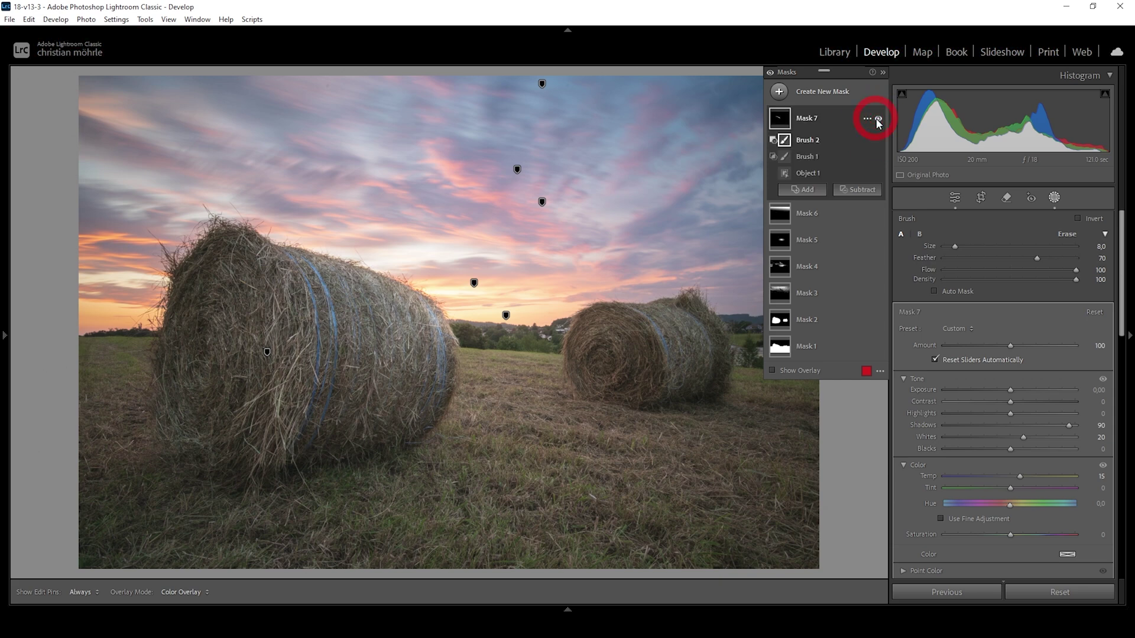
Create a new object mask that selects the smaller hay bale in the background
left_click(780, 92)
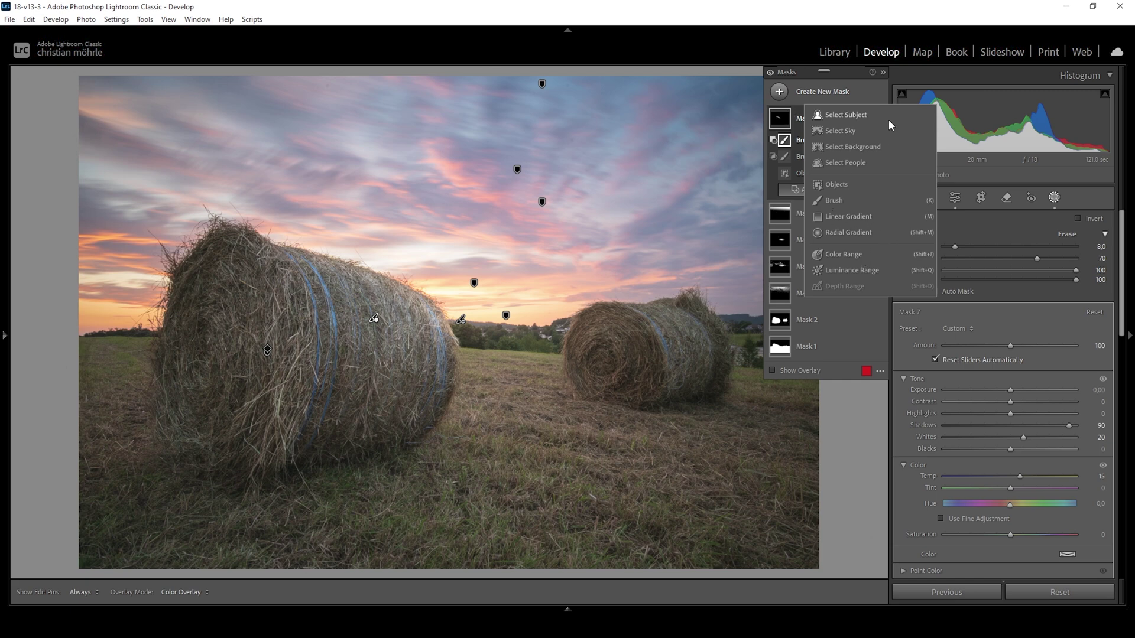
left_click(836, 184)
left_click_drag(560, 408, 753, 265)
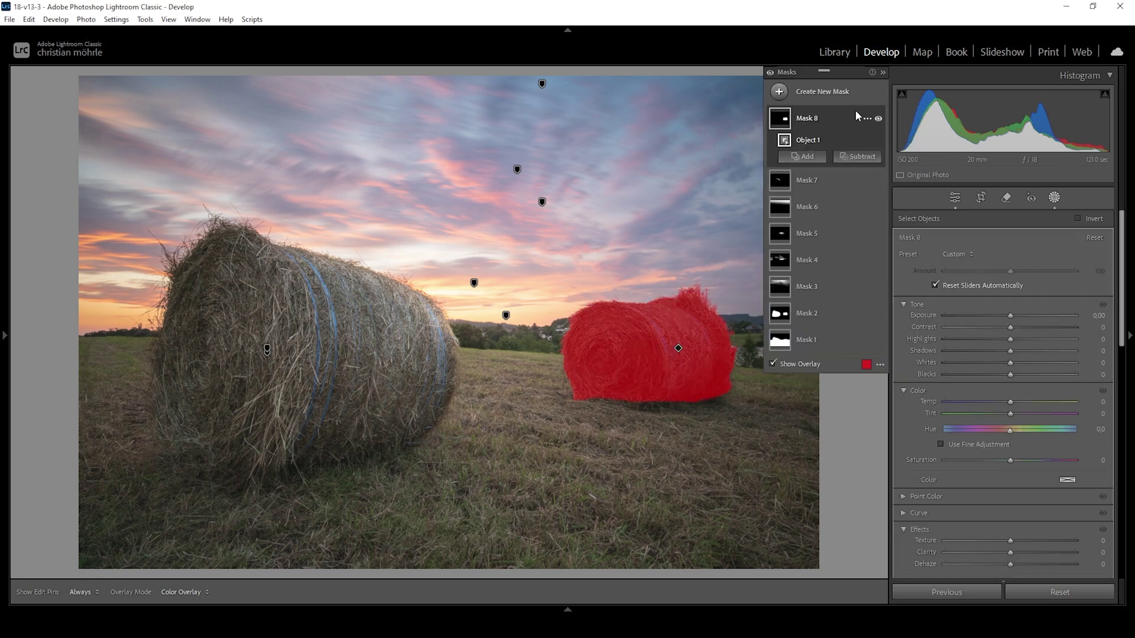
Intersect the smaller bale mask with a brush painted over its round front face and upper edge, and enlarge the brush to 11
left_click(867, 118)
mouse_move(923, 177)
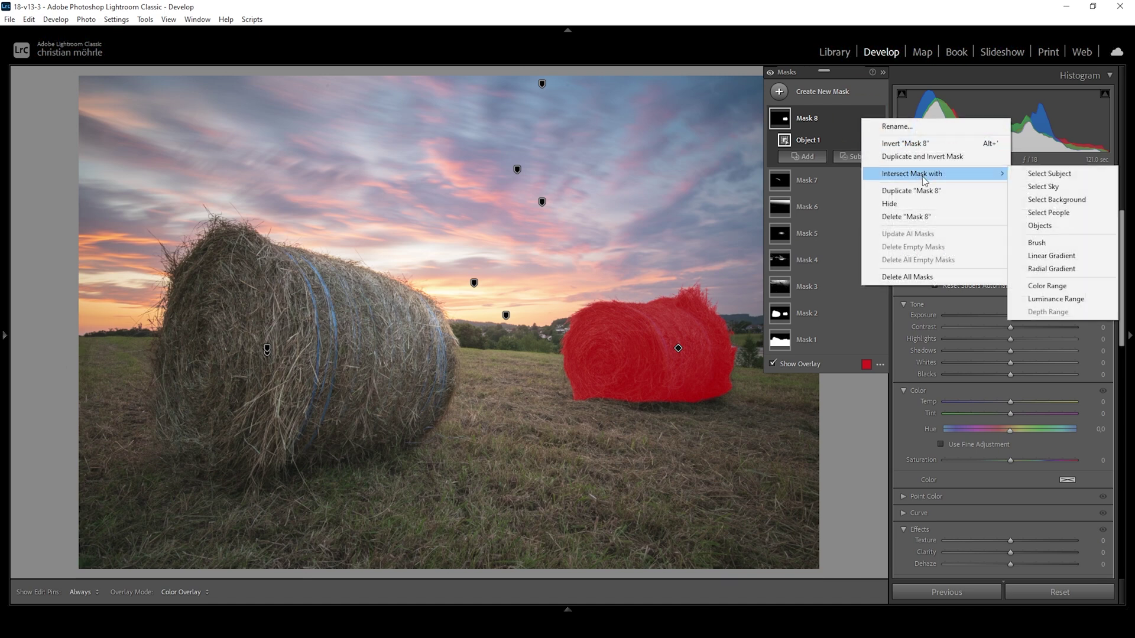
left_click(1062, 243)
mouse_move(594, 303)
left_mouse_down()
mouse_move(544, 373)
mouse_move(609, 296)
mouse_move(574, 391)
mouse_move(589, 333)
mouse_move(602, 318)
mouse_move(629, 336)
mouse_move(575, 358)
mouse_move(662, 287)
mouse_move(606, 289)
left_mouse_up()
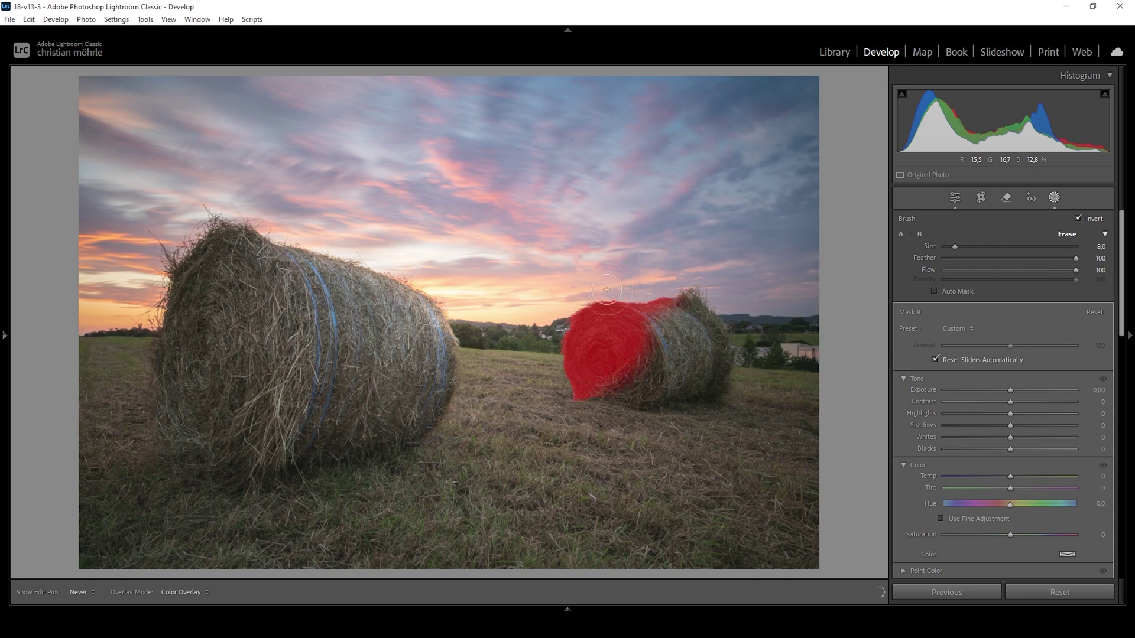
key("h")
scroll(588, 355, "up", 3)
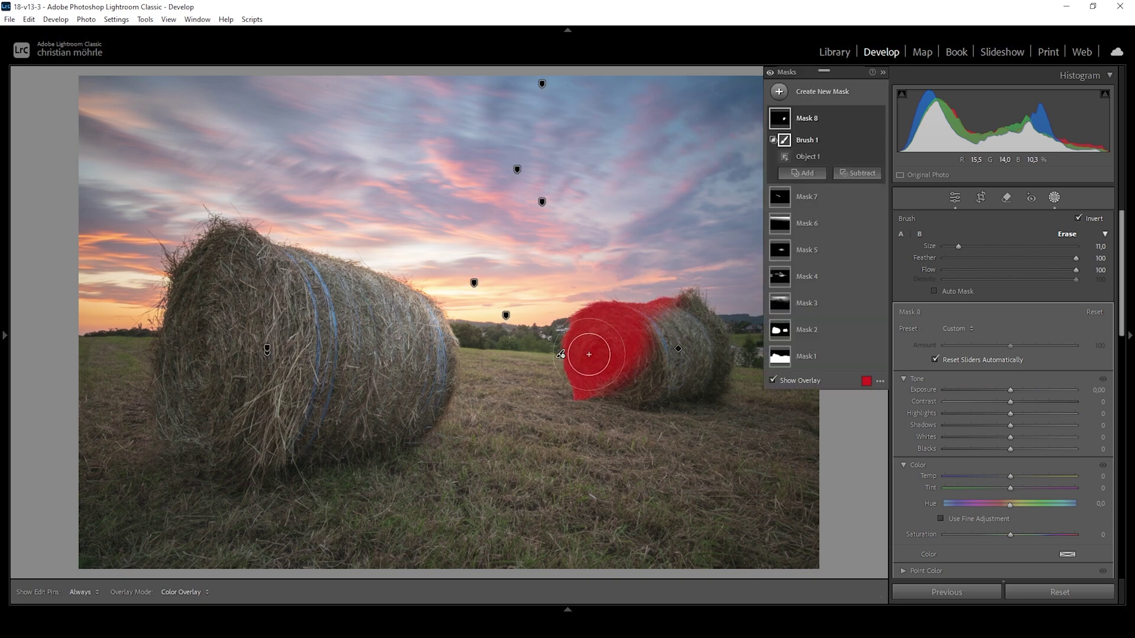
key("h")
key("h")
Set the smaller bale mask's Shadows to 38 and Whites to 31
left_click_drag(1010, 425, 1018, 424)
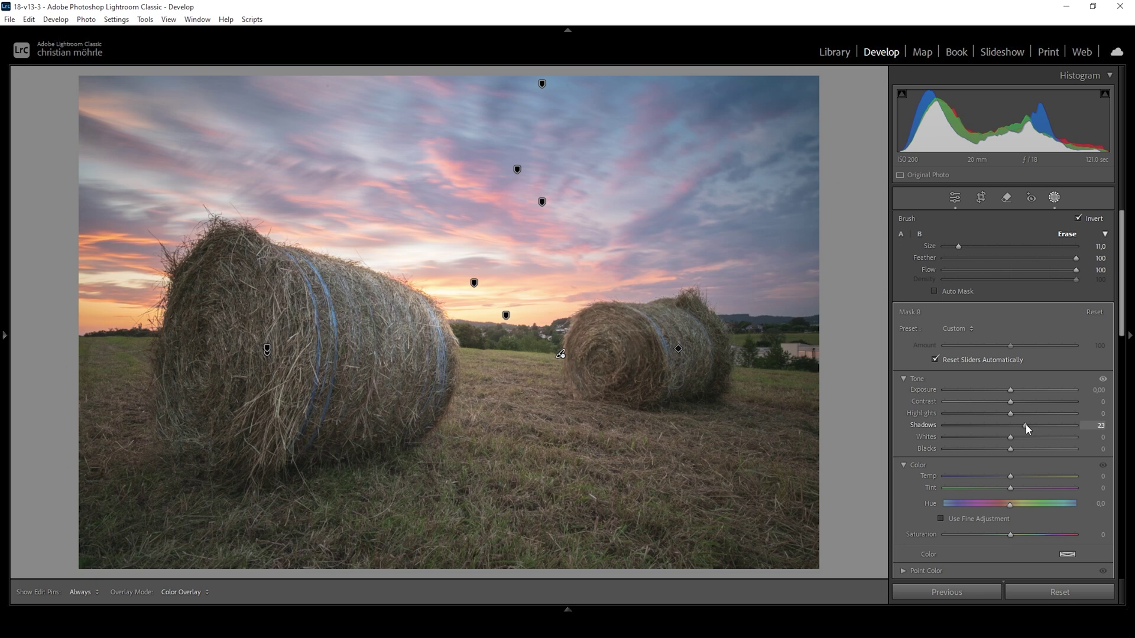
left_click_drag(1026, 423, 1030, 441)
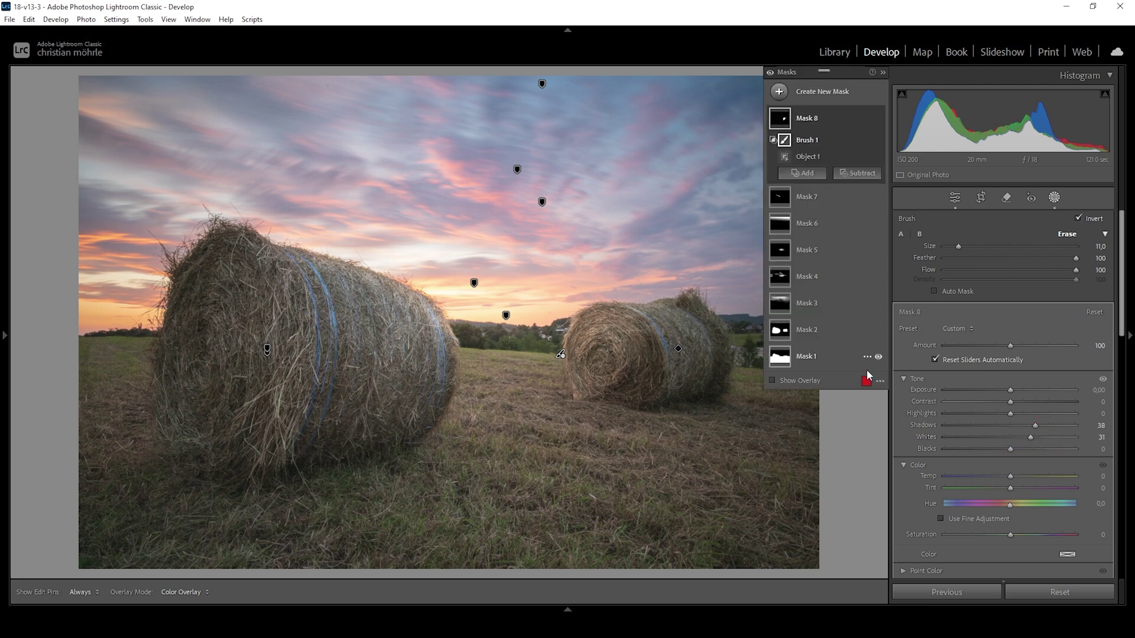
Subtract a size 13 brush from the smaller bale mask, painting along the bale's lower edge and the grass beneath it
left_click(865, 186)
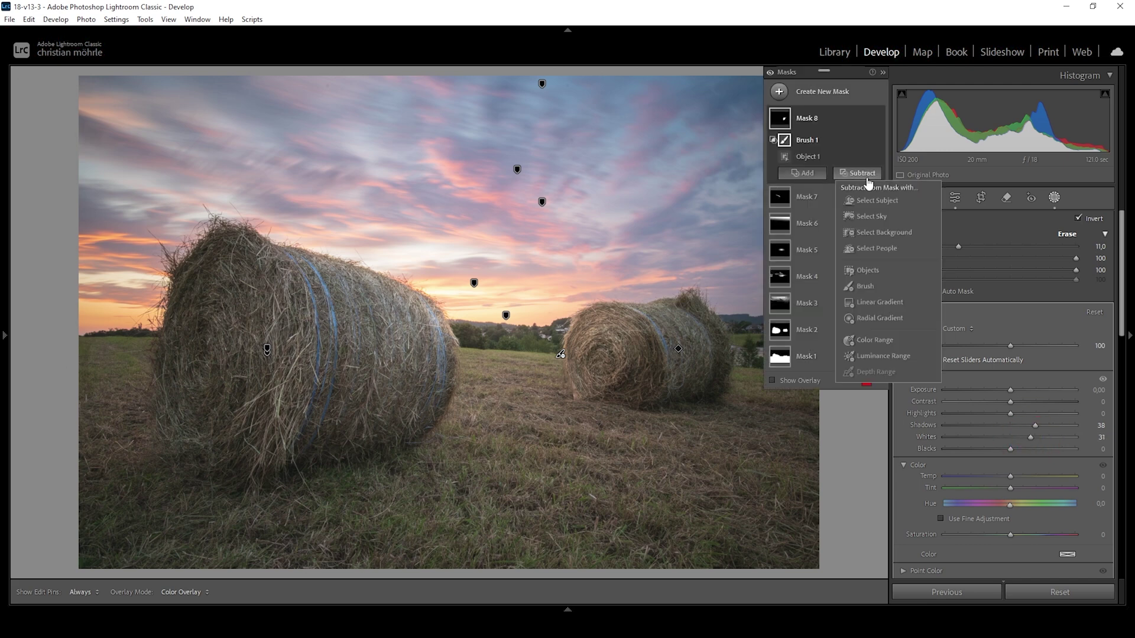
left_click(889, 289)
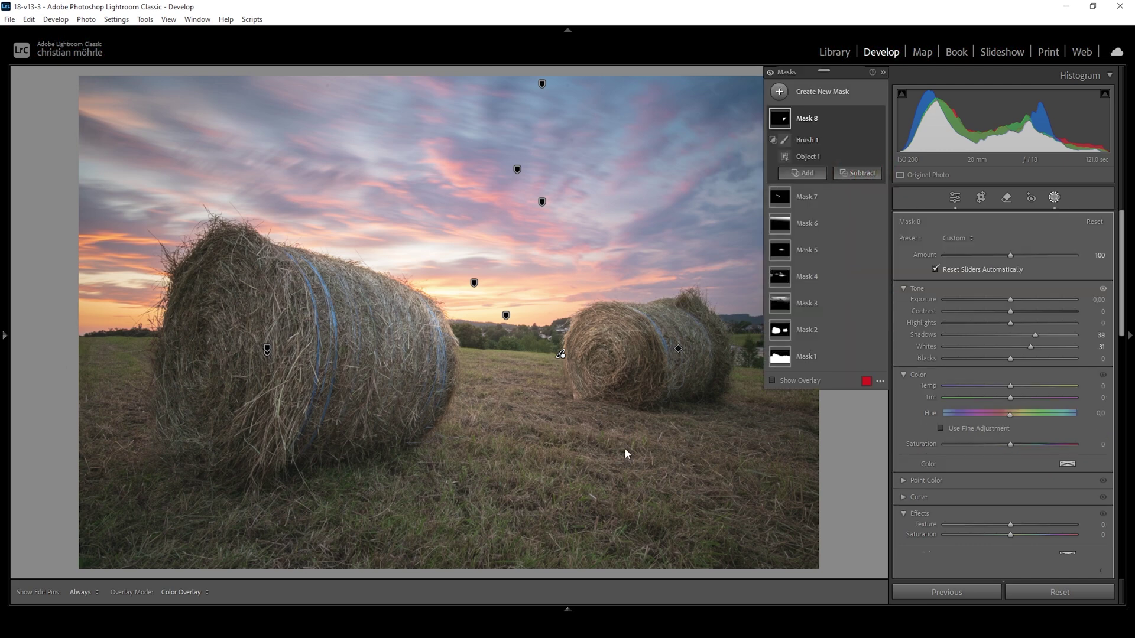
left_click(627, 384)
left_click(587, 405)
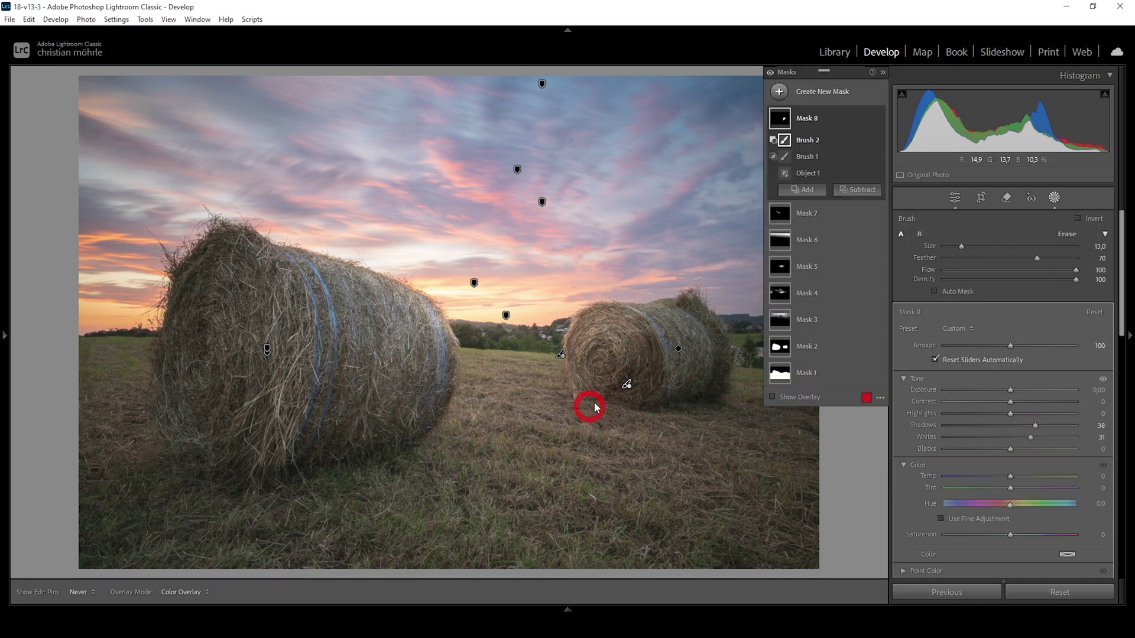
left_click(620, 411)
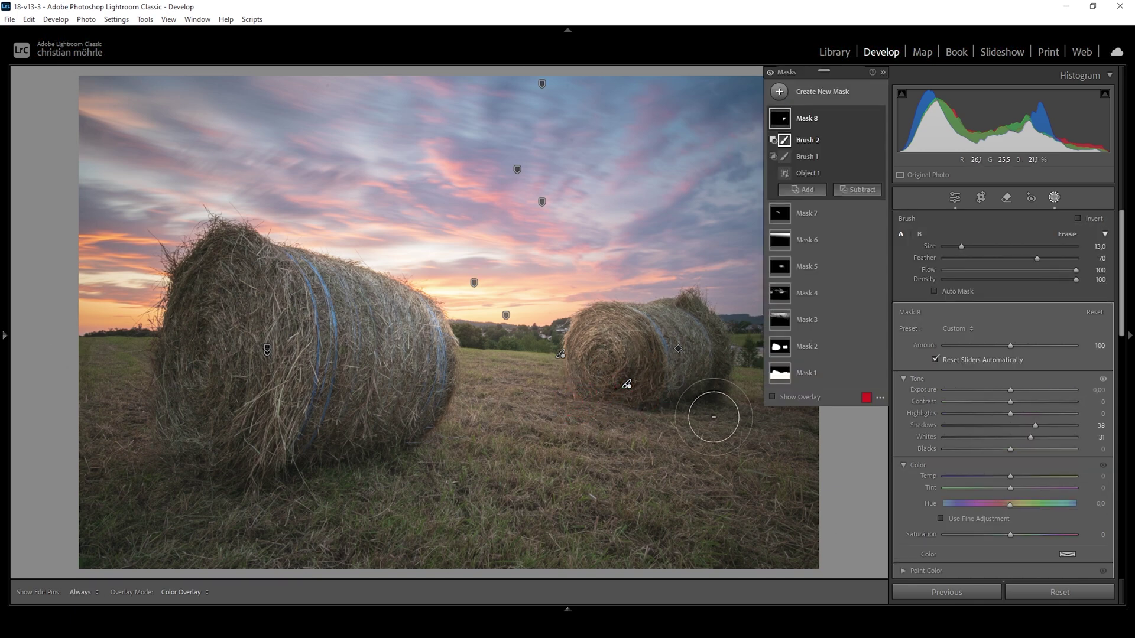
Add a size 11 brush stroke to the mask on the smaller bale's front face, and compare the photo with all masks off
left_click(802, 189)
left_click(805, 303)
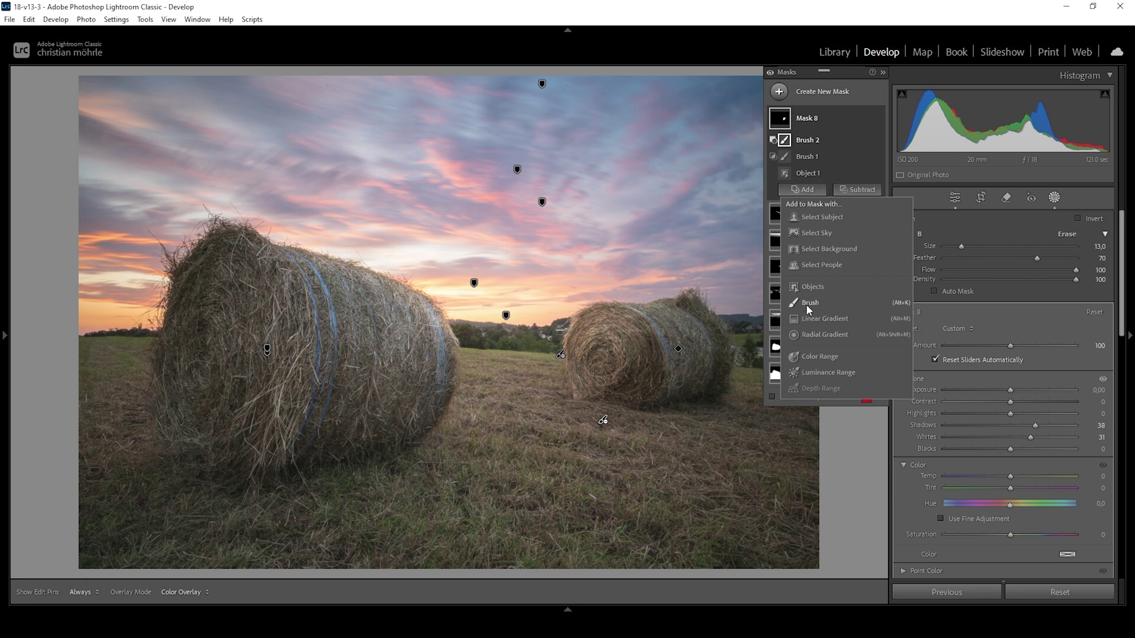
left_click(623, 340)
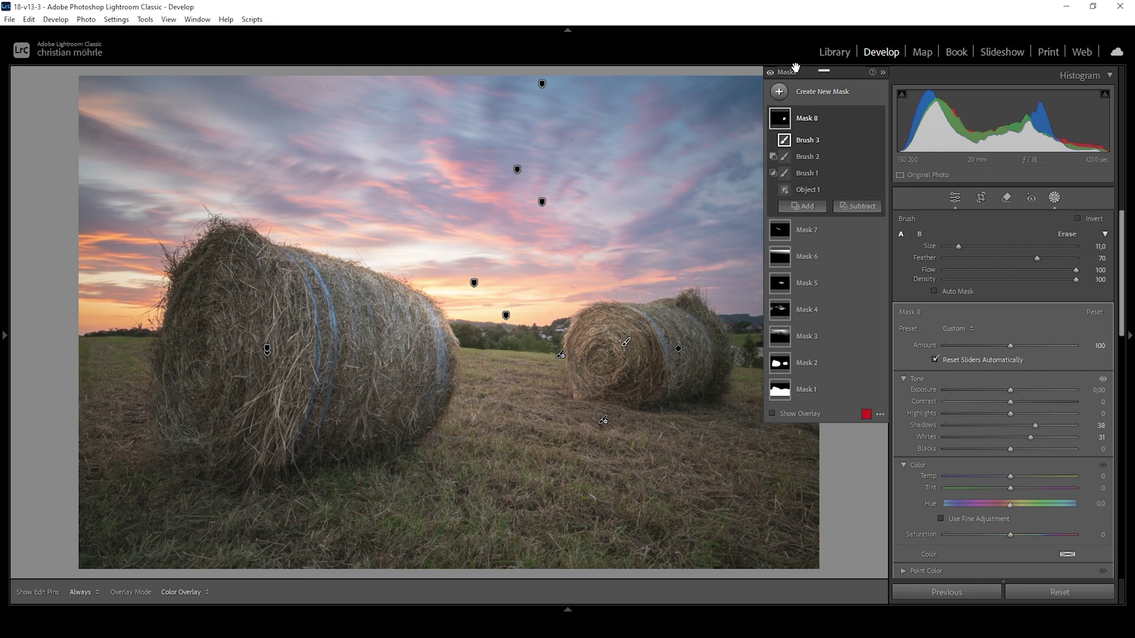
left_click(771, 73)
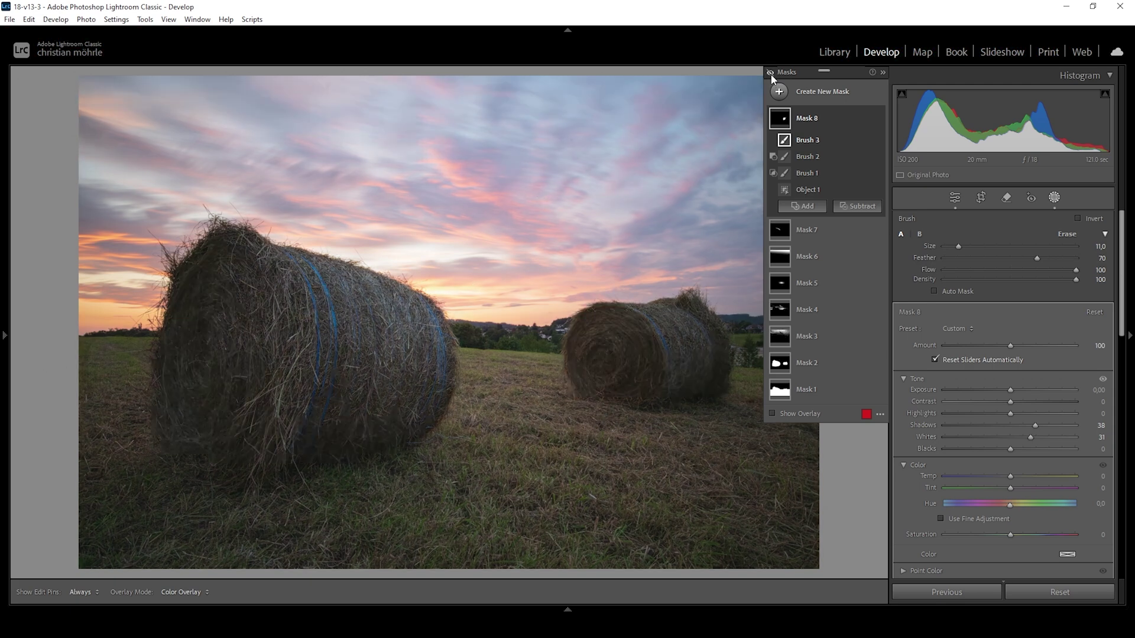
left_click(772, 75)
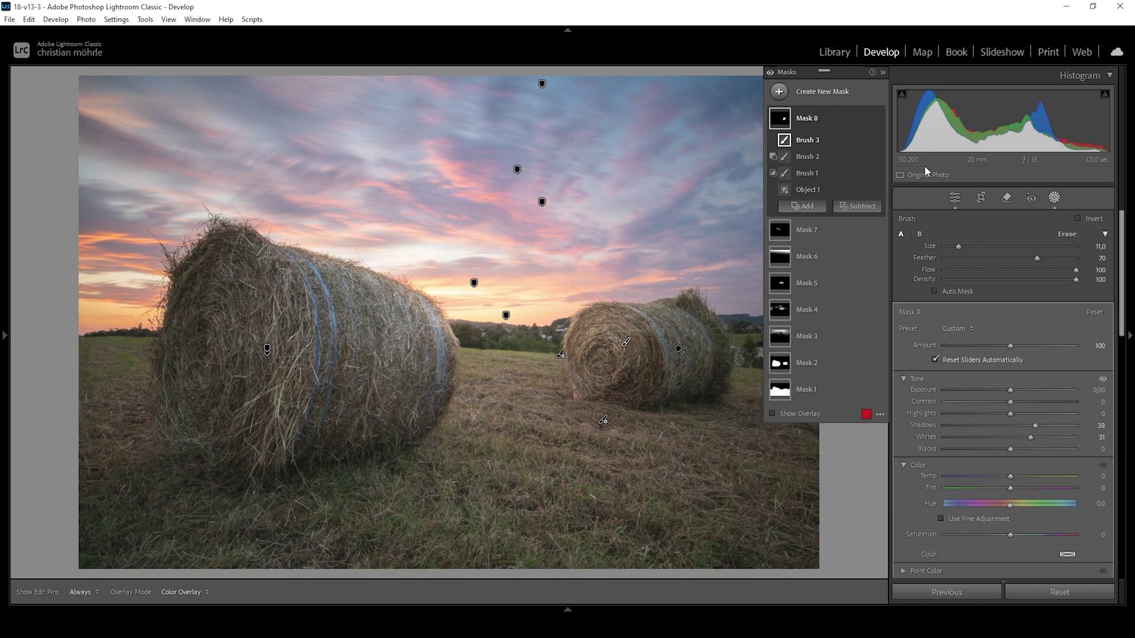
Leave masking and shift the green and yellow hues toward warmer tones in the Color Mixer
left_click(954, 199)
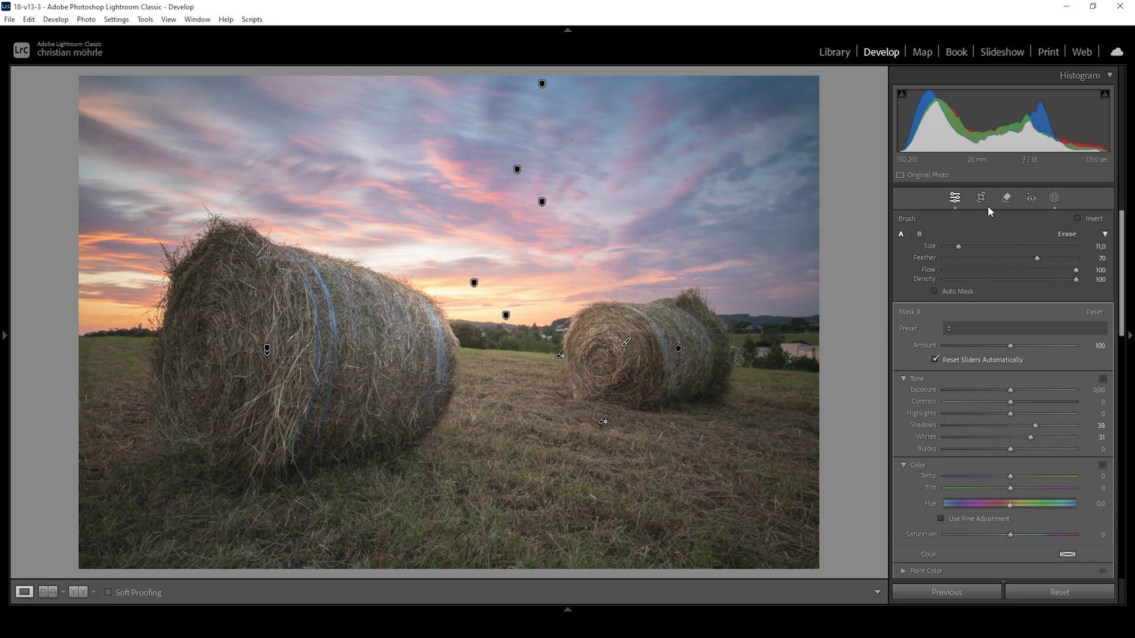
left_click(1107, 220)
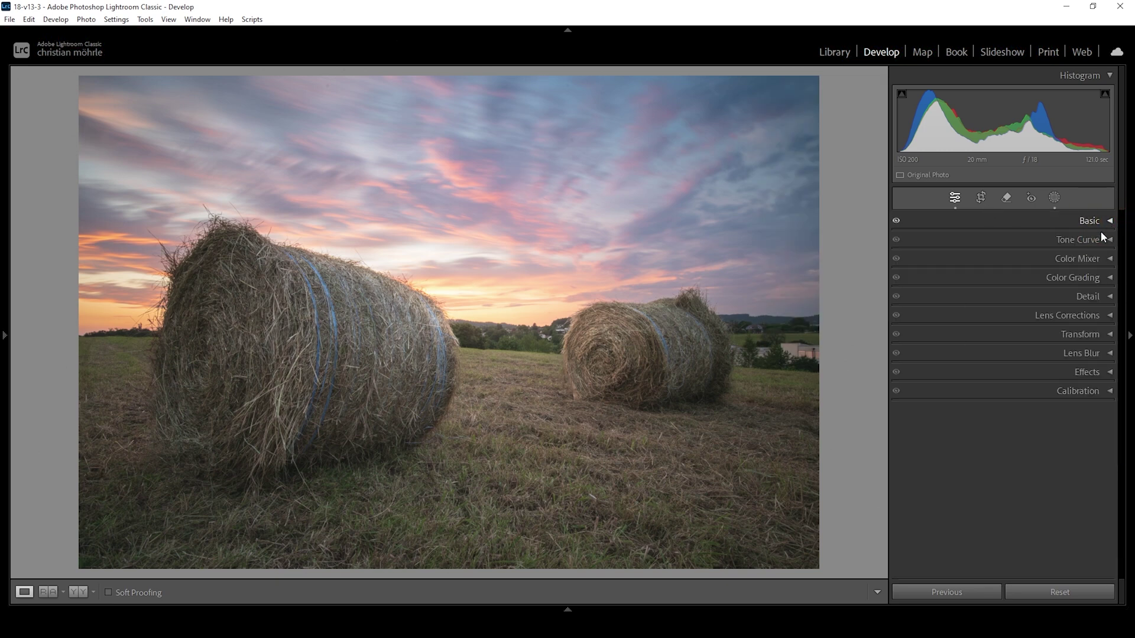
left_click(1105, 260)
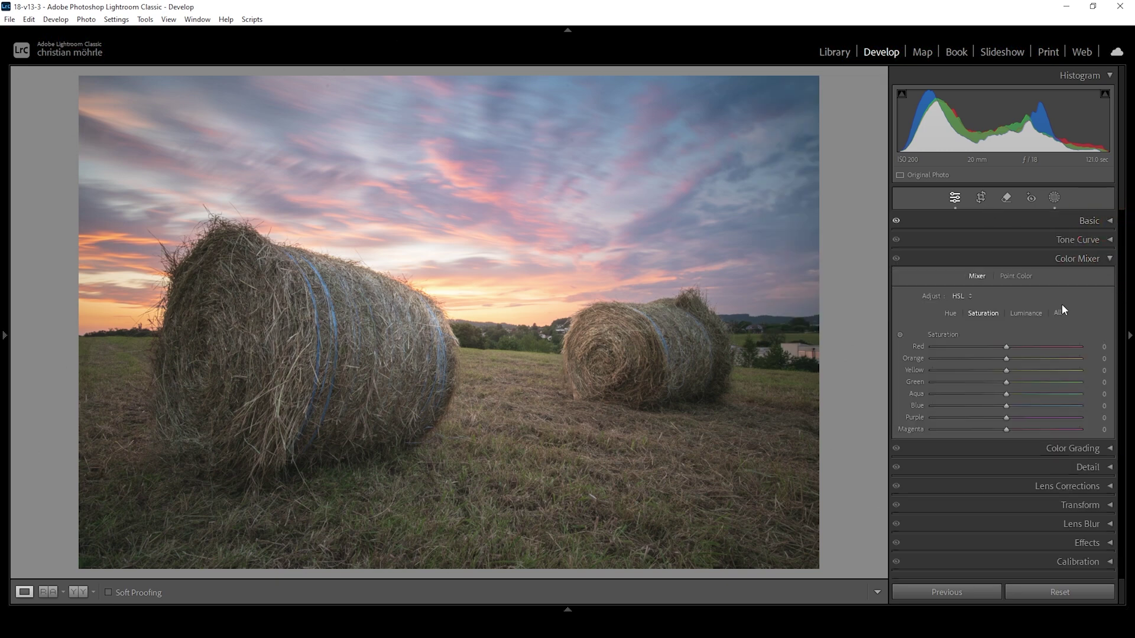
left_click(953, 314)
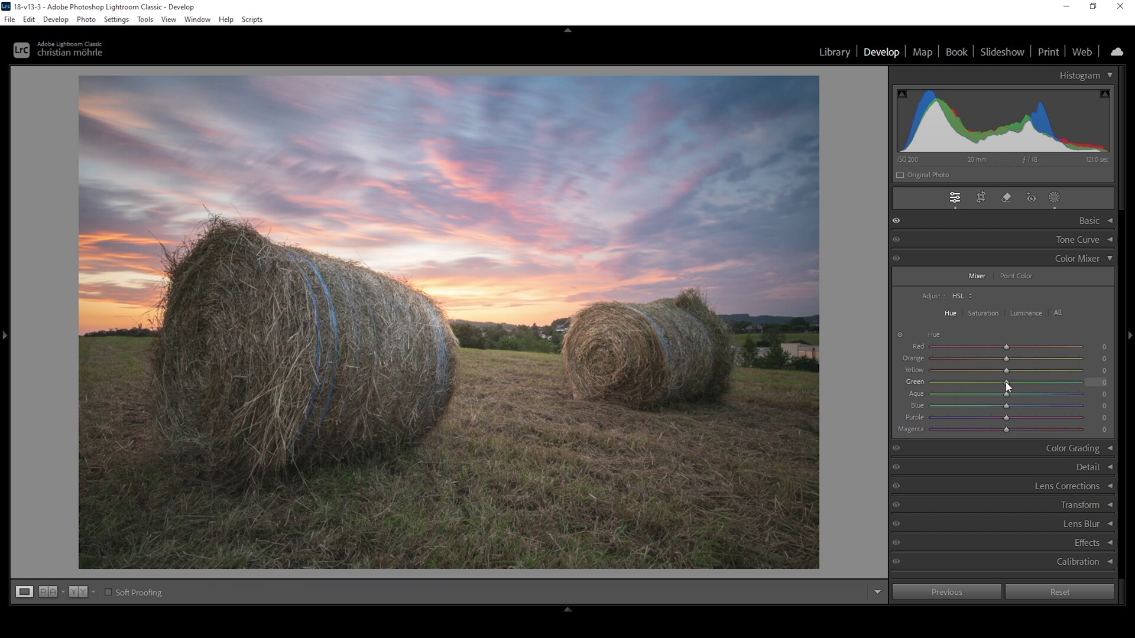
mouse_move(1001, 382)
left_mouse_down()
mouse_move(984, 383)
mouse_move(999, 372)
mouse_move(988, 374)
left_mouse_up()
Set the Color Mixer's Orange saturation to +16 and Yellow to -20, and slightly raise the Blue saturation
left_click(981, 313)
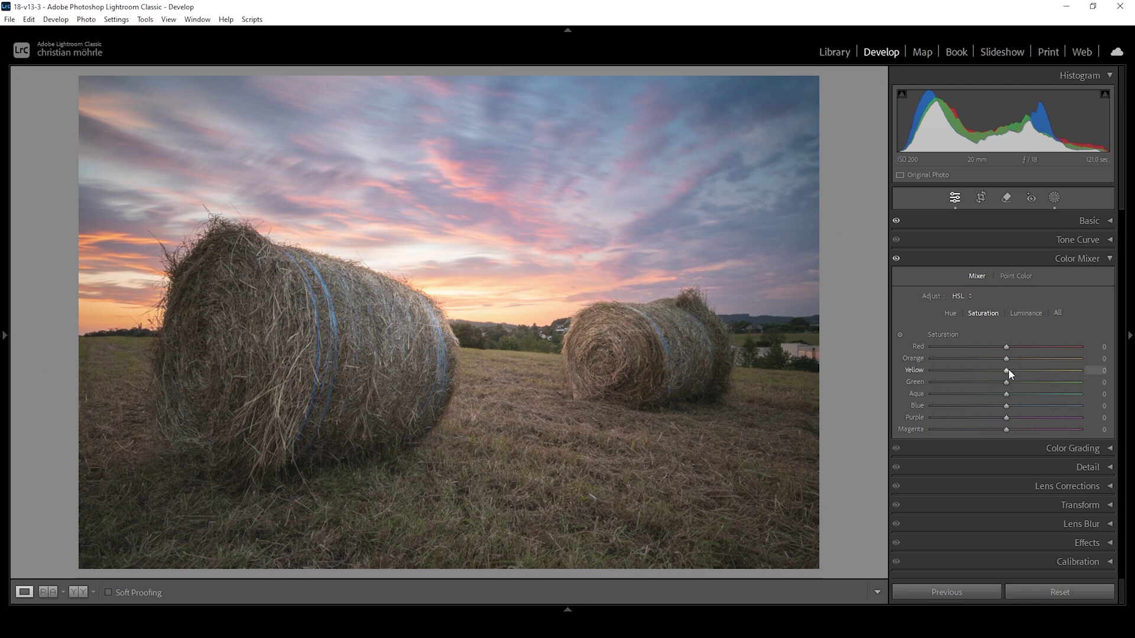
left_click_drag(1012, 358, 1016, 359)
left_click_drag(1019, 359, 996, 373)
left_click(991, 371)
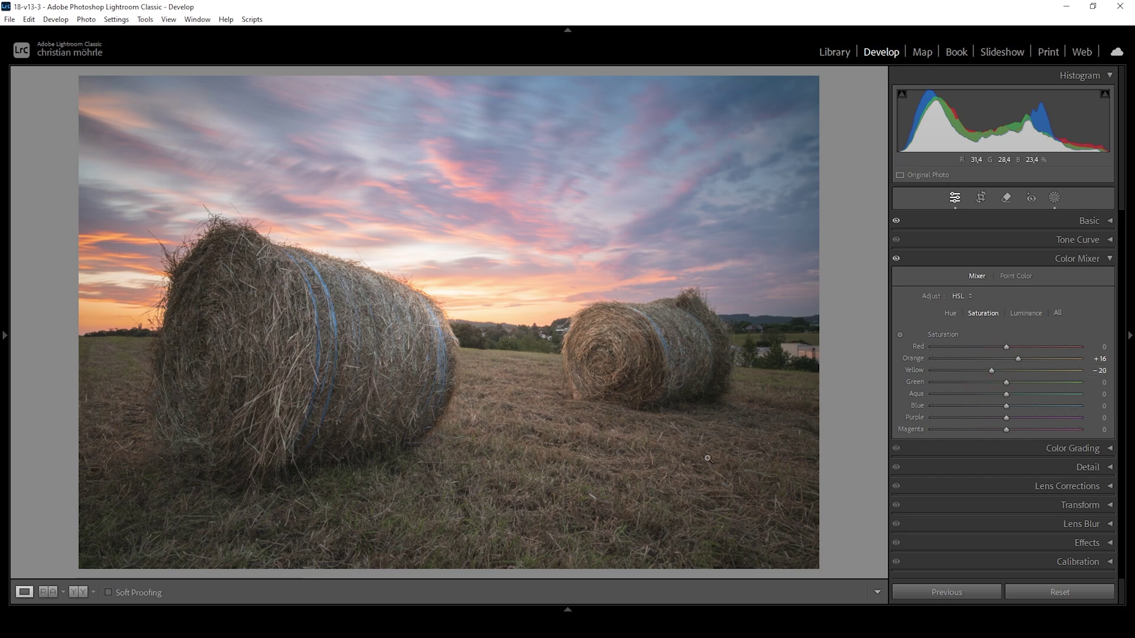
left_click_drag(1006, 407, 1012, 407)
left_click(1010, 407)
left_click(1097, 262)
Color-grade the highlights with Hue 29 and Saturation 28
left_click(1075, 279)
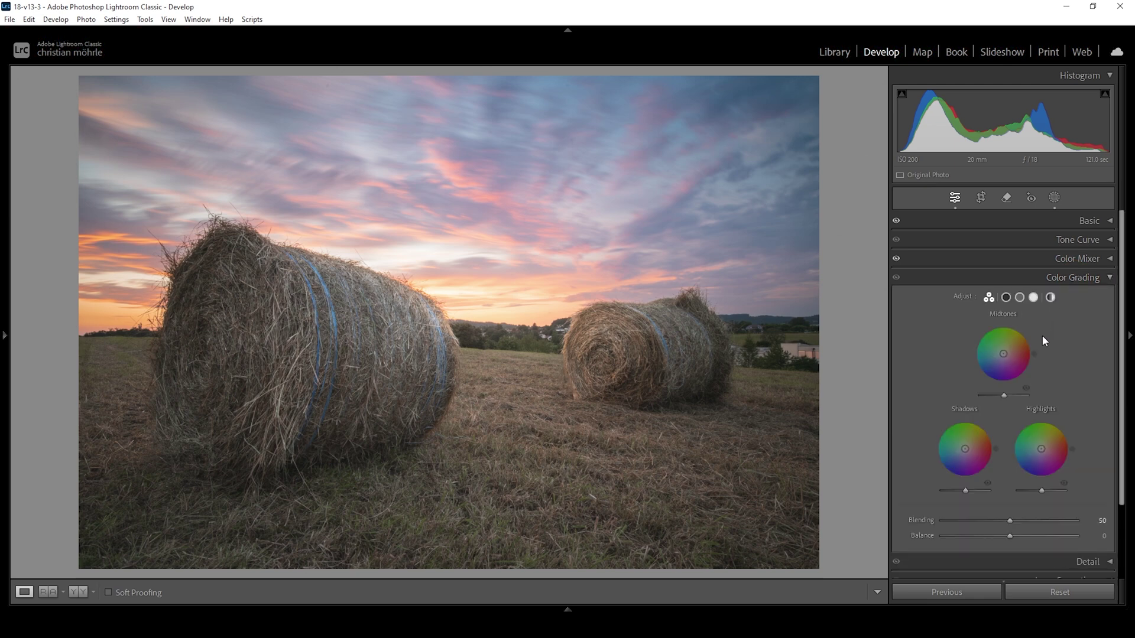
left_click(1034, 298)
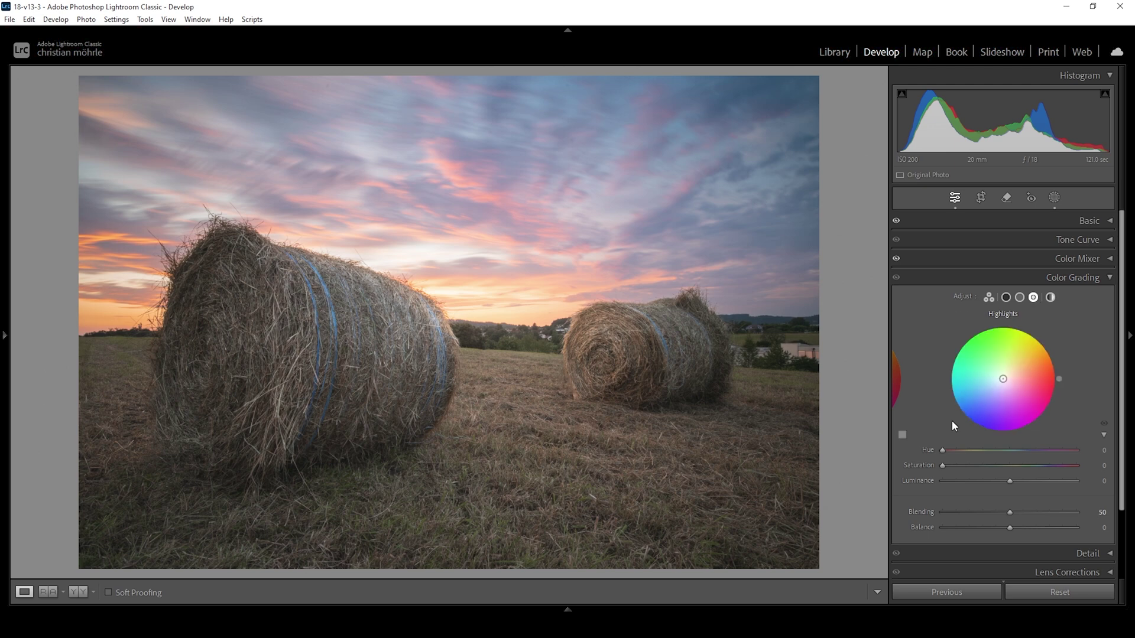
left_click_drag(942, 451, 952, 451)
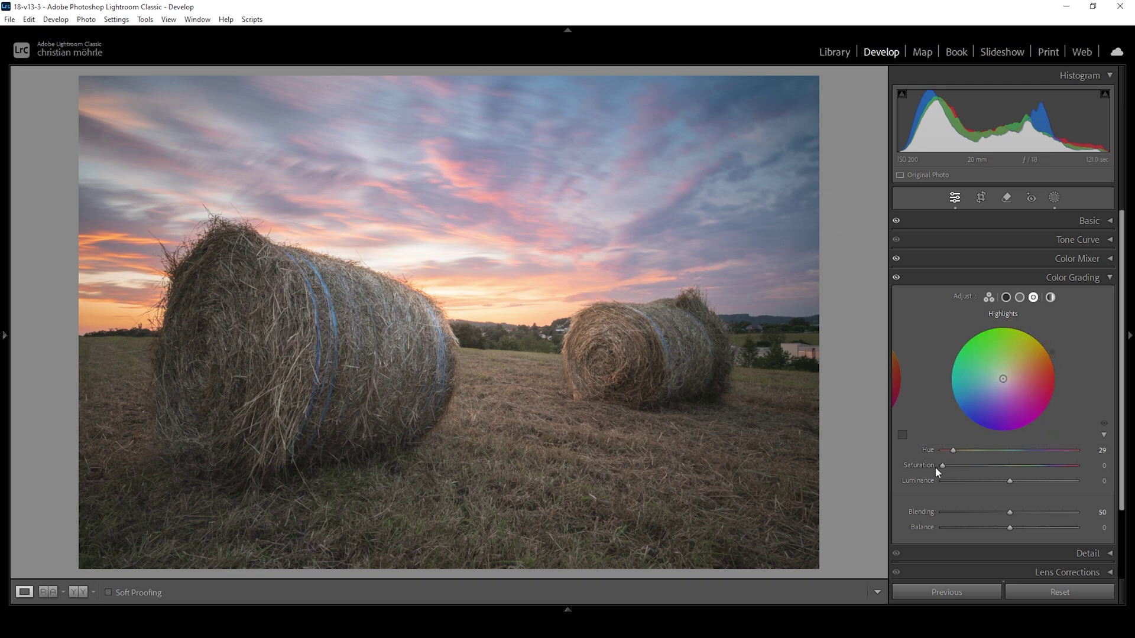
left_click_drag(942, 465, 976, 464)
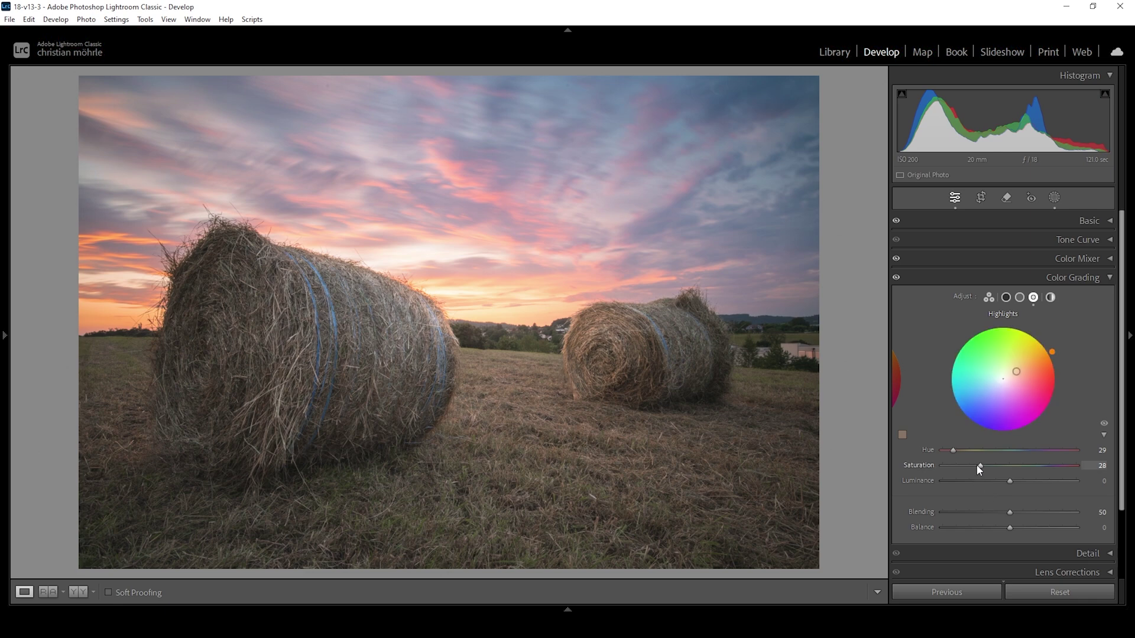
Color-grade the midtones with Hue 214 and Saturation 8, and compare the photo with and without the color grading
left_click_drag(976, 464, 976, 464)
left_click(1020, 298)
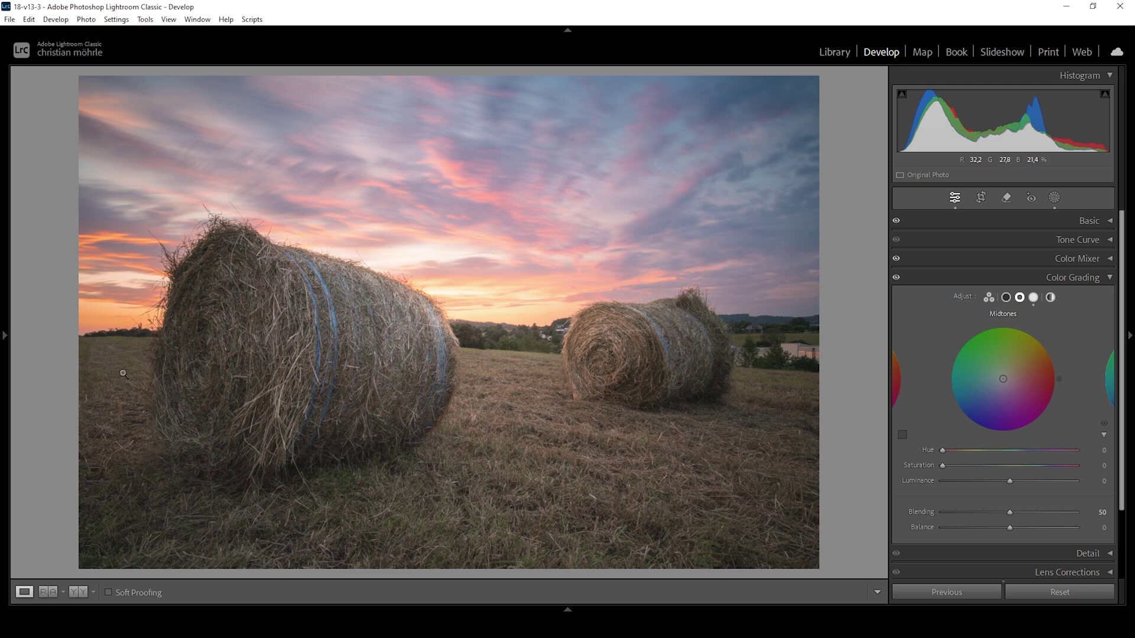
left_click_drag(942, 450, 1023, 451)
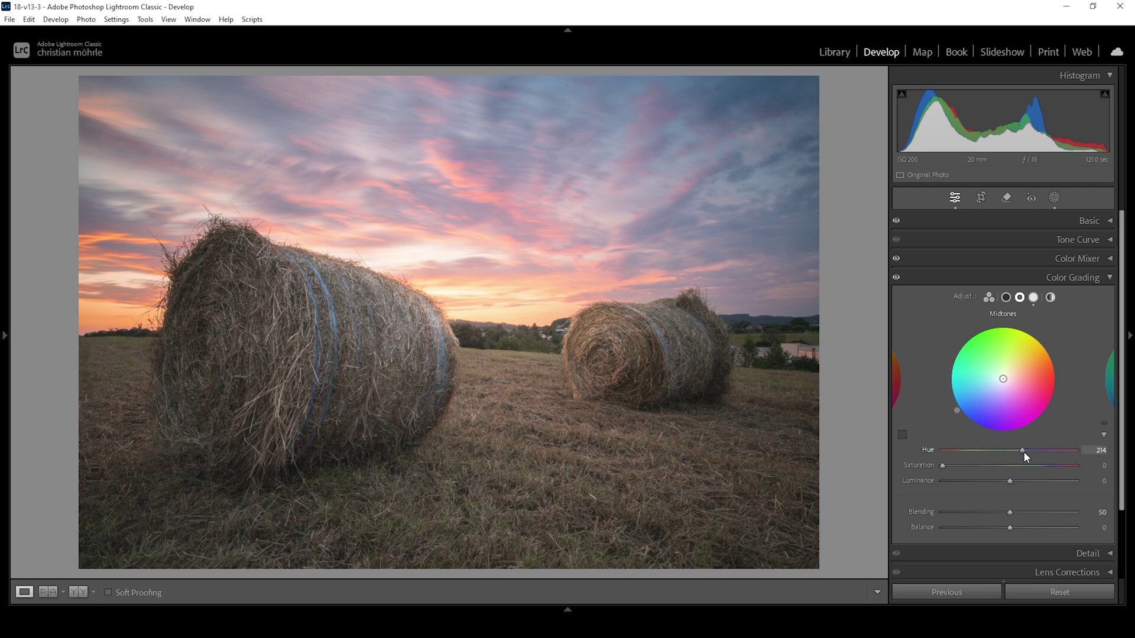
left_click_drag(942, 464, 953, 465)
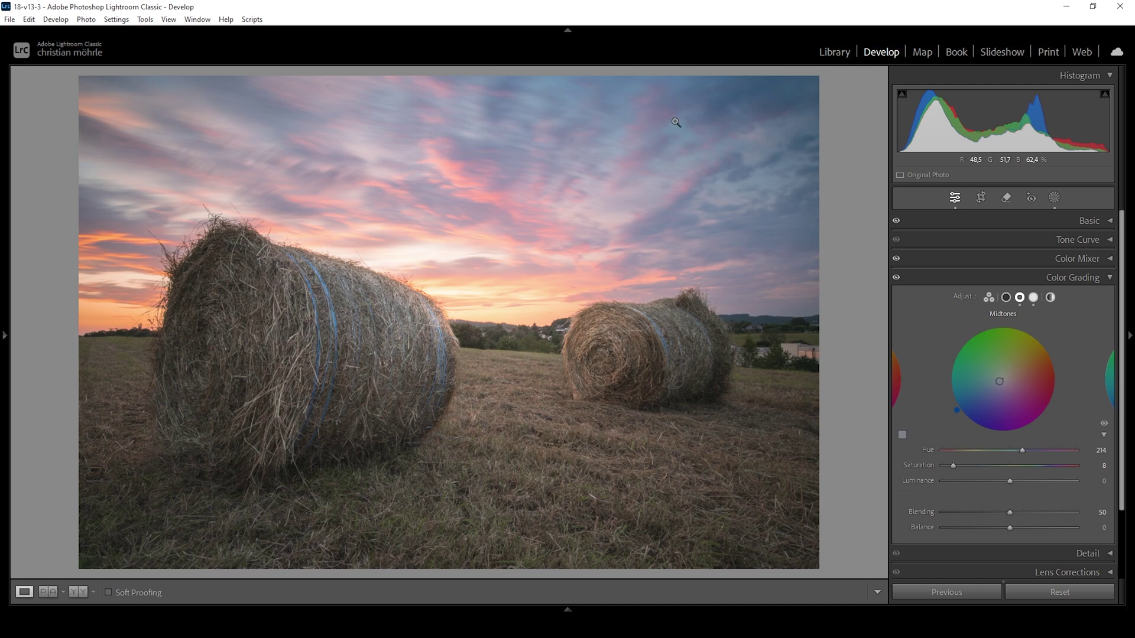
left_click(896, 277)
left_click(1073, 278)
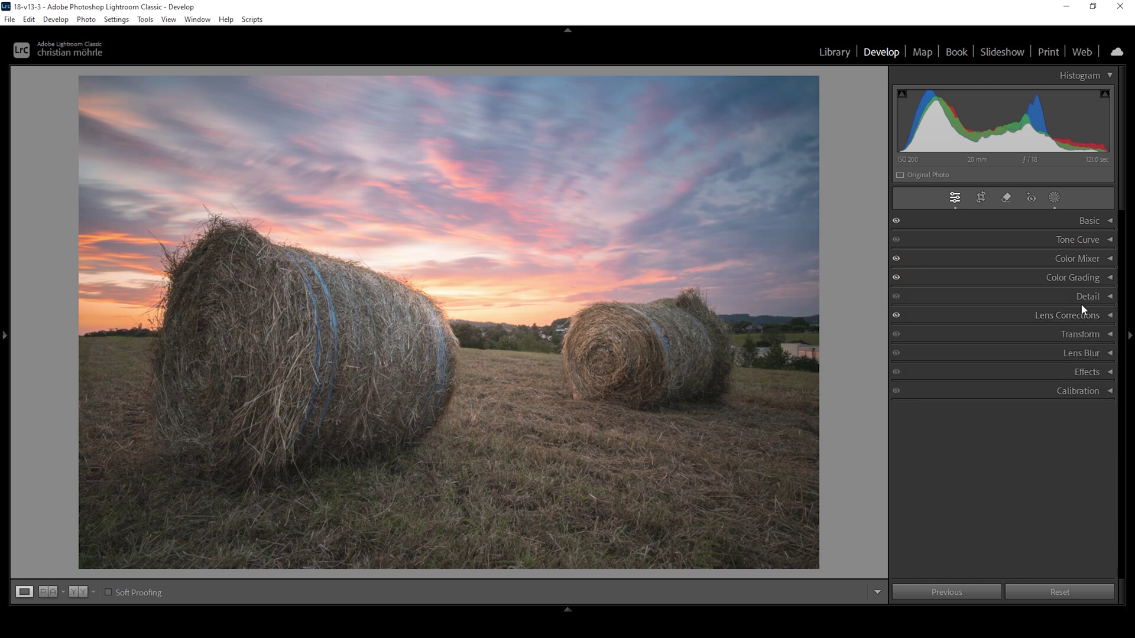
Calibrate the Blue Primary to Hue -7 and Saturation +15, and slightly raise the Green Primary and Red Primary saturation
left_click(1021, 395)
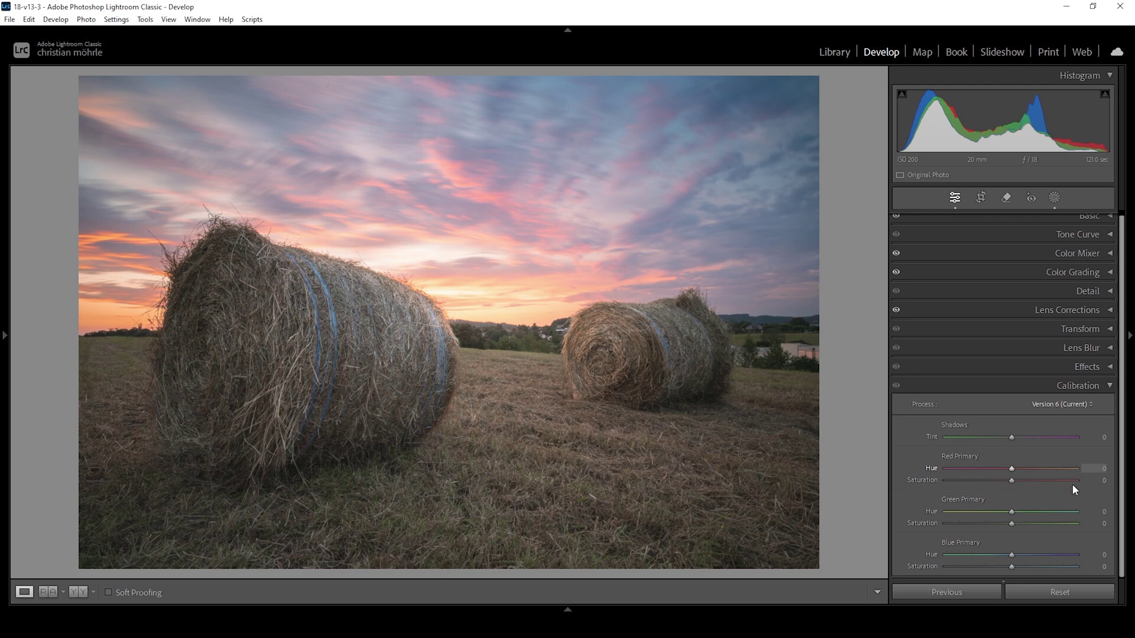
left_click_drag(1013, 558, 1010, 557)
left_click_drag(1009, 557, 1008, 556)
left_click_drag(1008, 557, 1020, 571)
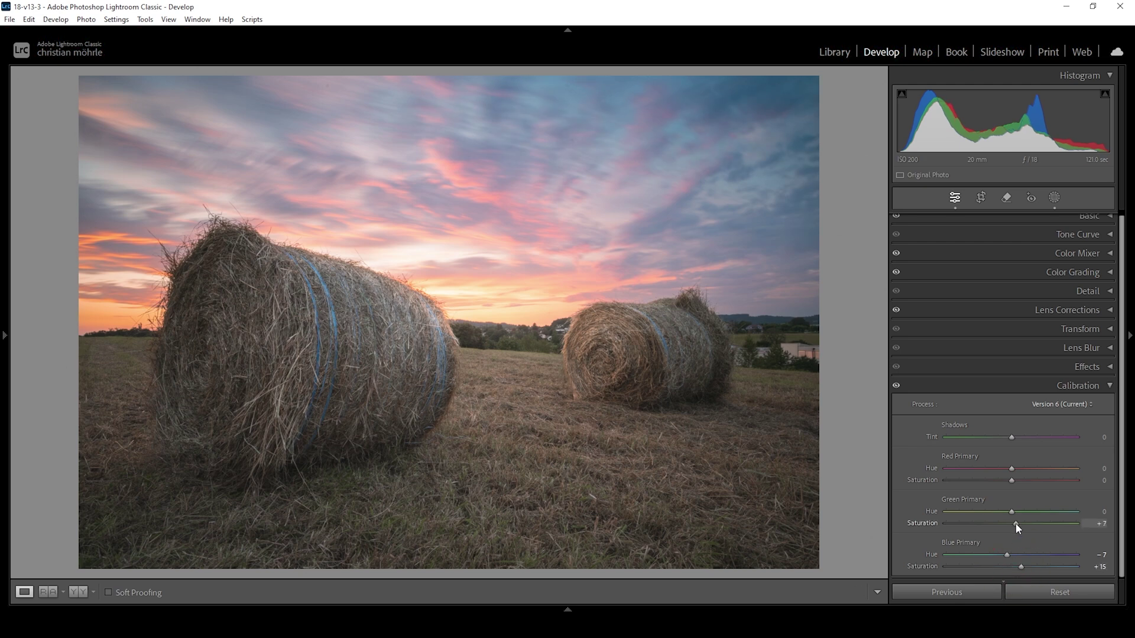
left_click_drag(1015, 523, 1014, 523)
left_click_drag(1011, 480, 1016, 480)
left_click(1110, 383)
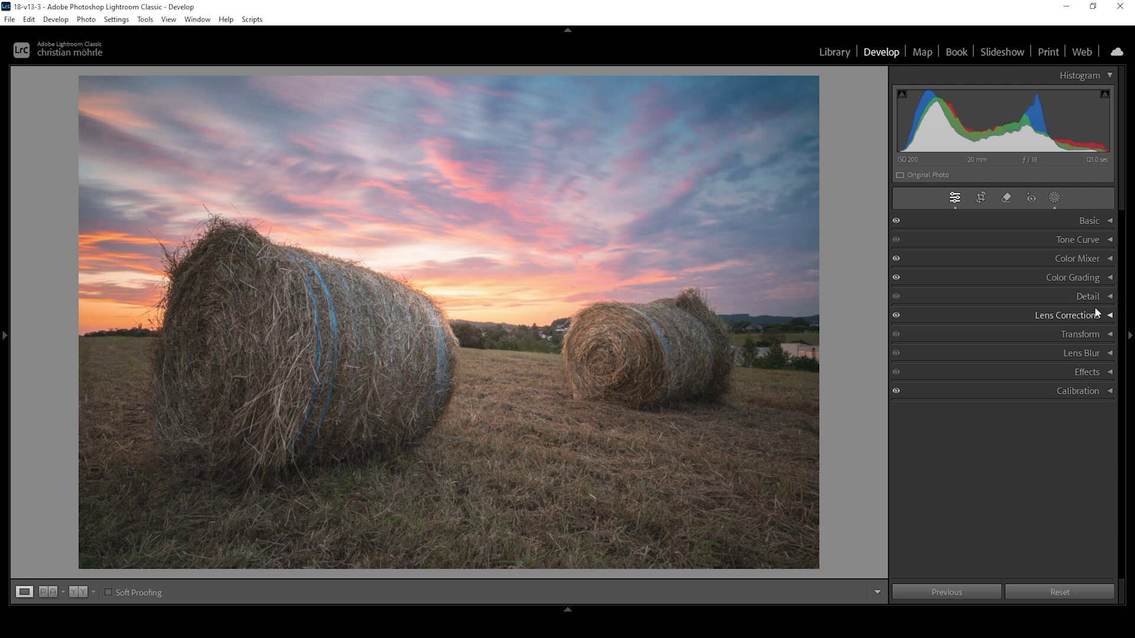
Sharpen the photo with Amount 67, Radius 0.5, Detail 100 and Masking 79, and compare it side by side with the original
left_click(1107, 297)
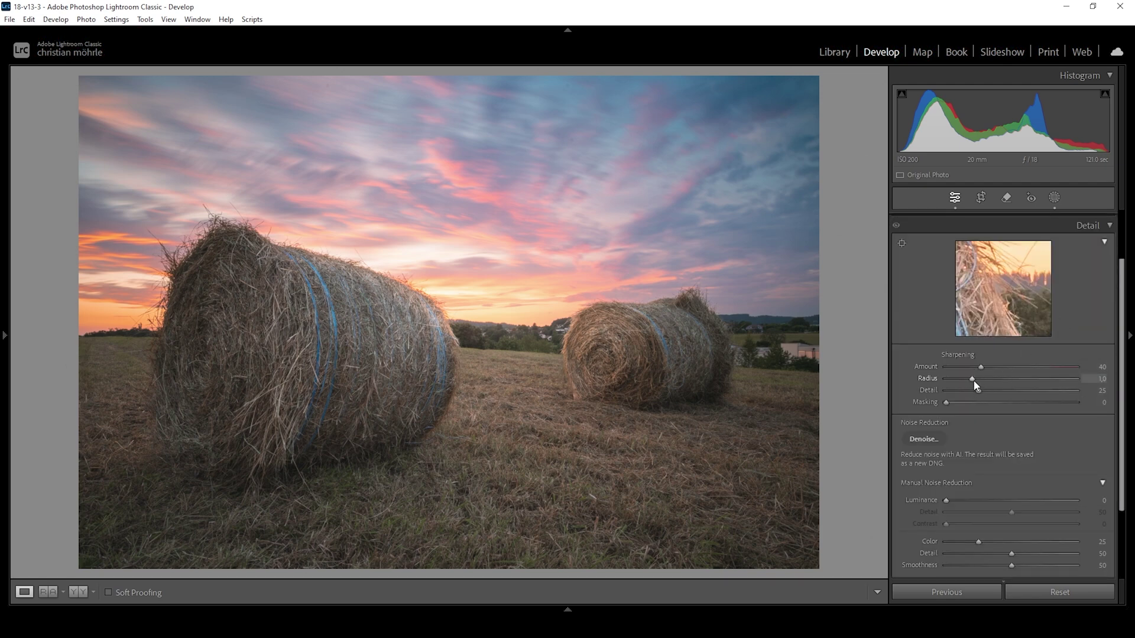
left_click_drag(972, 378, 843, 381)
left_click_drag(980, 392, 1110, 393)
left_click_drag(945, 403, 1044, 402)
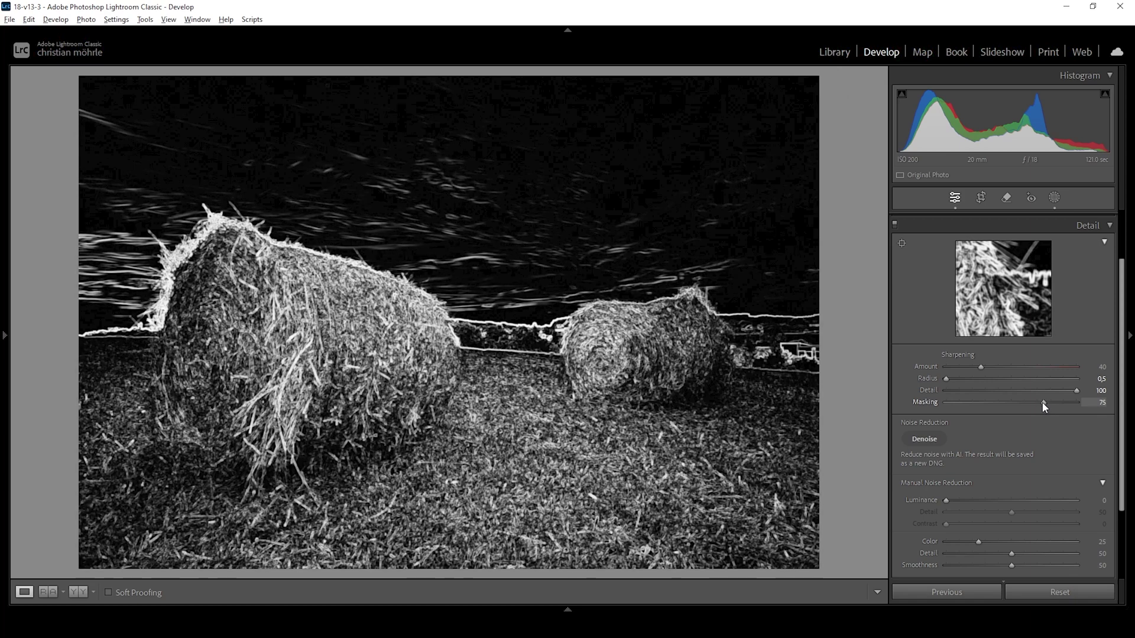
left_click_drag(1043, 404, 1049, 406)
mouse_move(984, 366)
left_mouse_down()
mouse_move(971, 366)
mouse_move(1003, 371)
left_mouse_up()
left_click(78, 591)
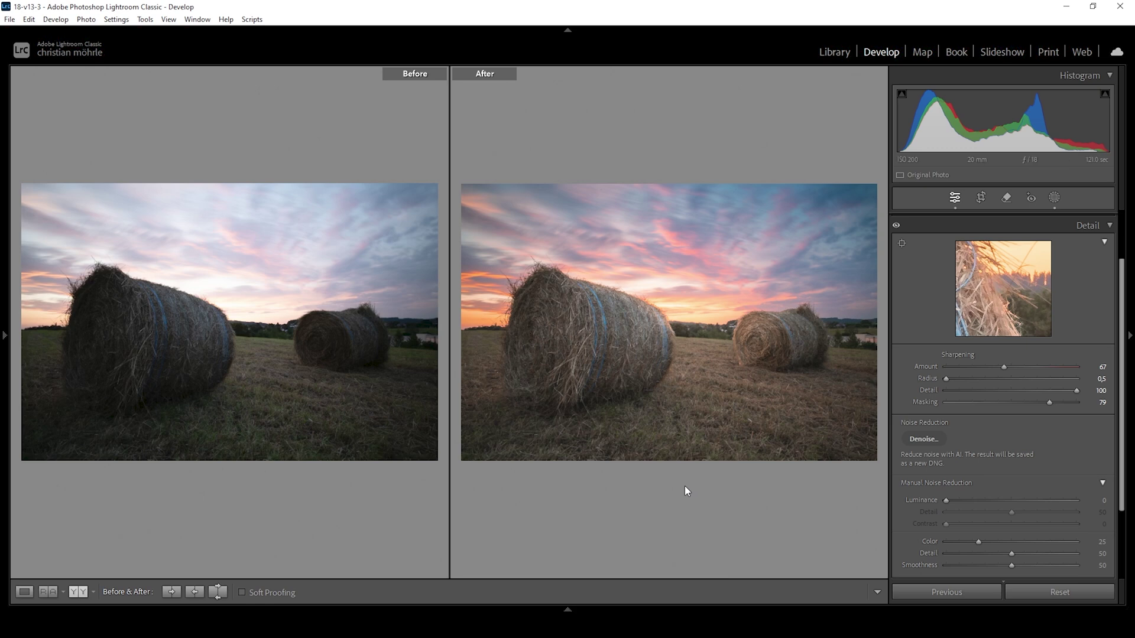
left_click(24, 592)
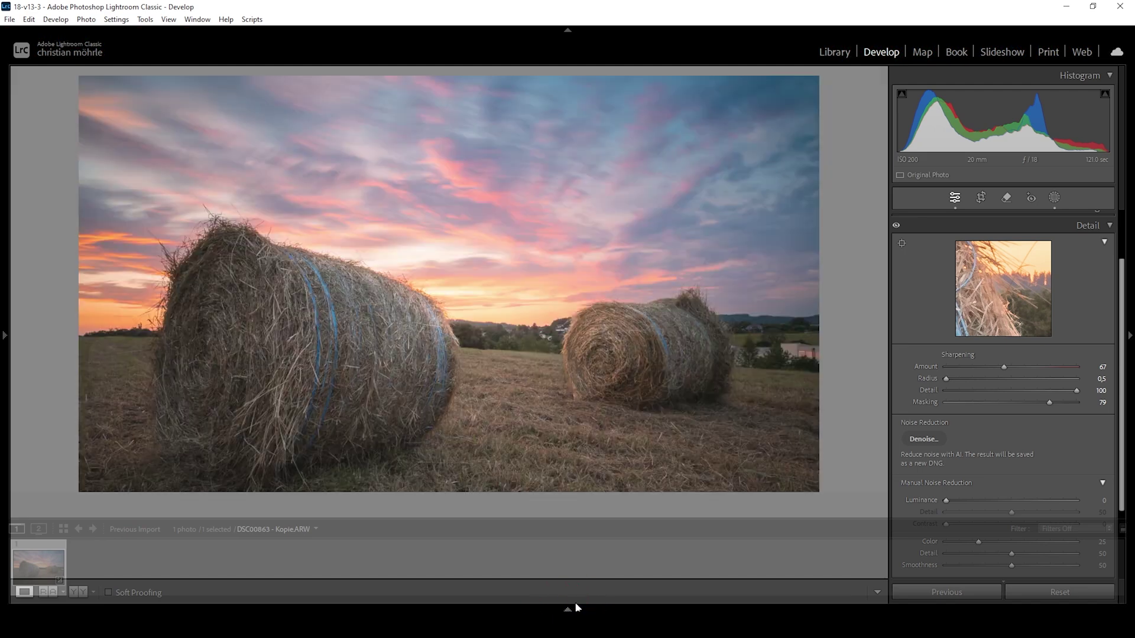
Open the photo from the filmstrip for editing in Photoshop and duplicate its layer
left_click(567, 608)
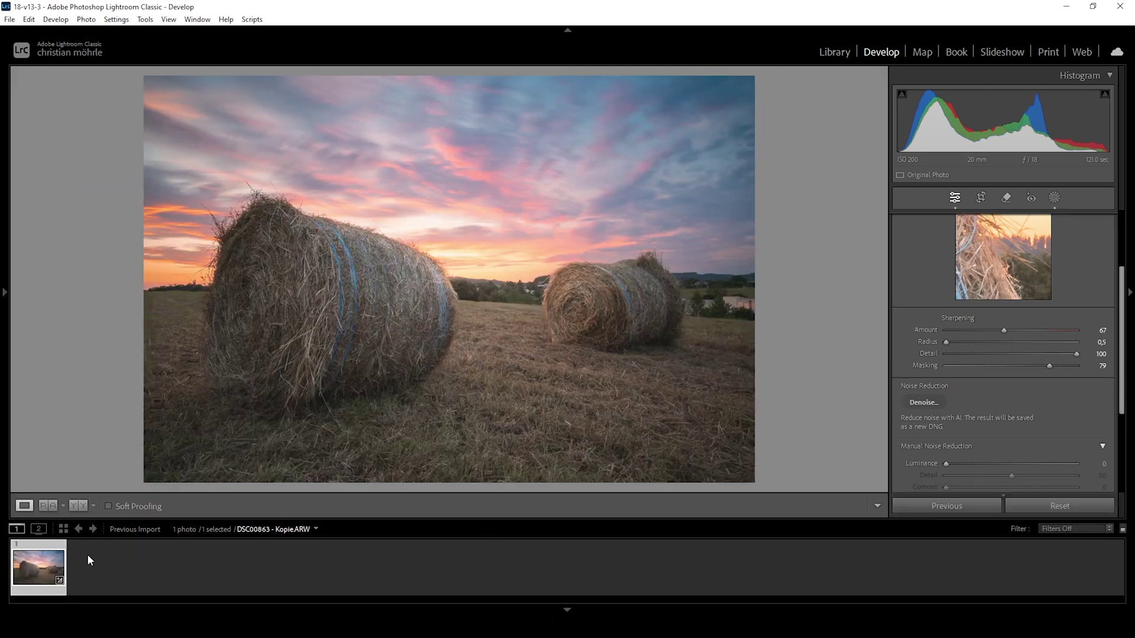
right_click(47, 566)
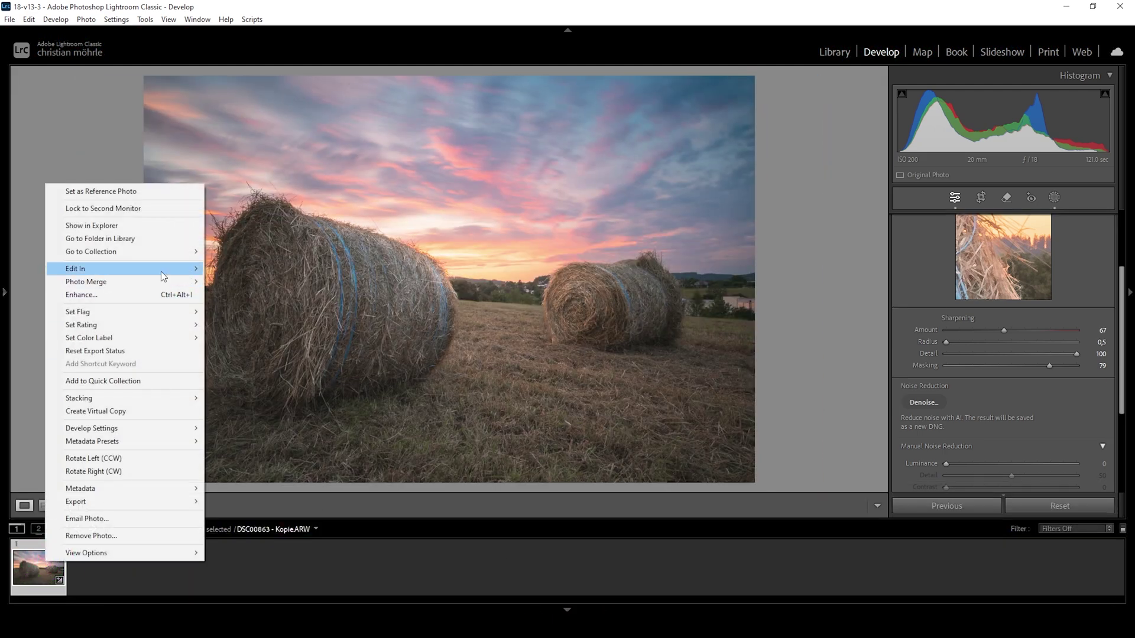
mouse_move(163, 273)
left_click(264, 274)
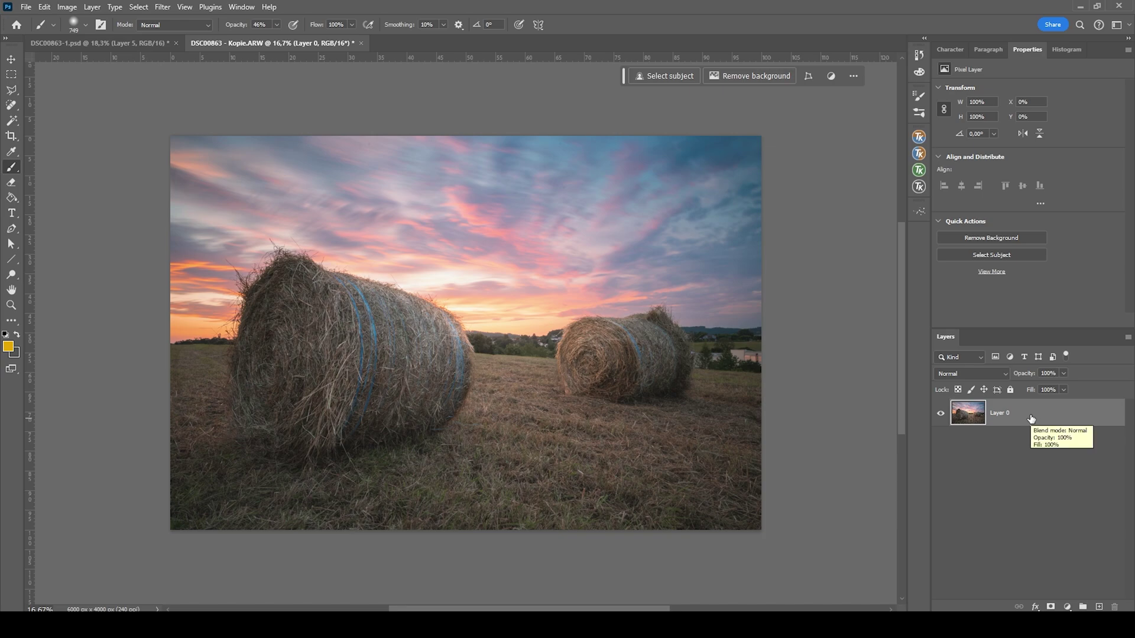
key("ctrl+j")
Paint over the distant houses among the trees between the two bales with the Remove Tool at size 24
scroll(588, 370, "up", 1)
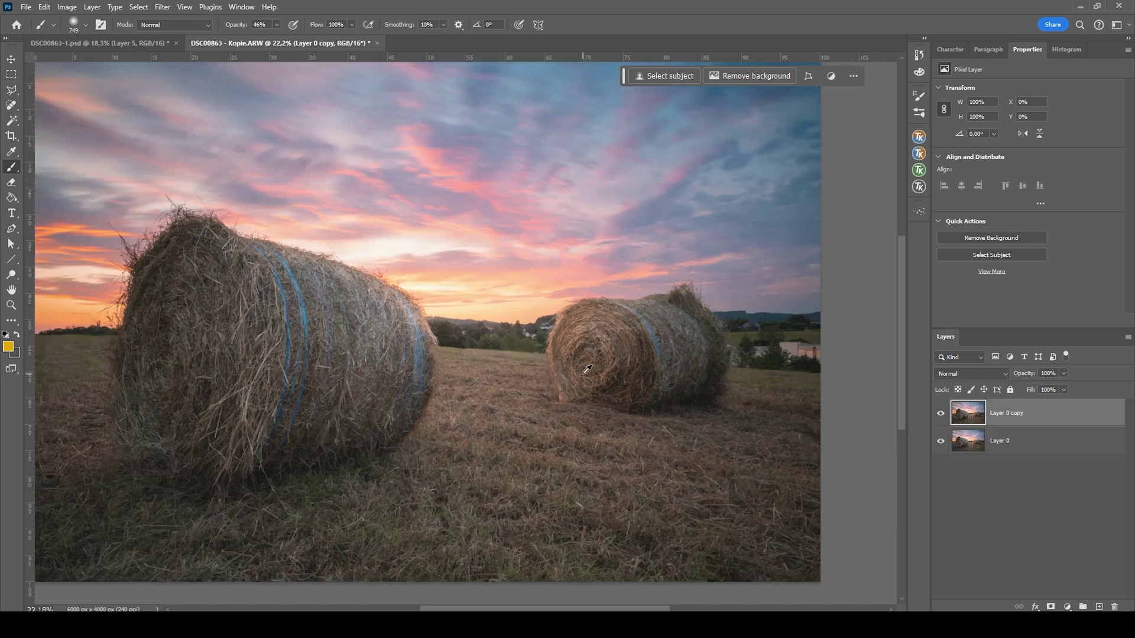
scroll(513, 333, "up", 8)
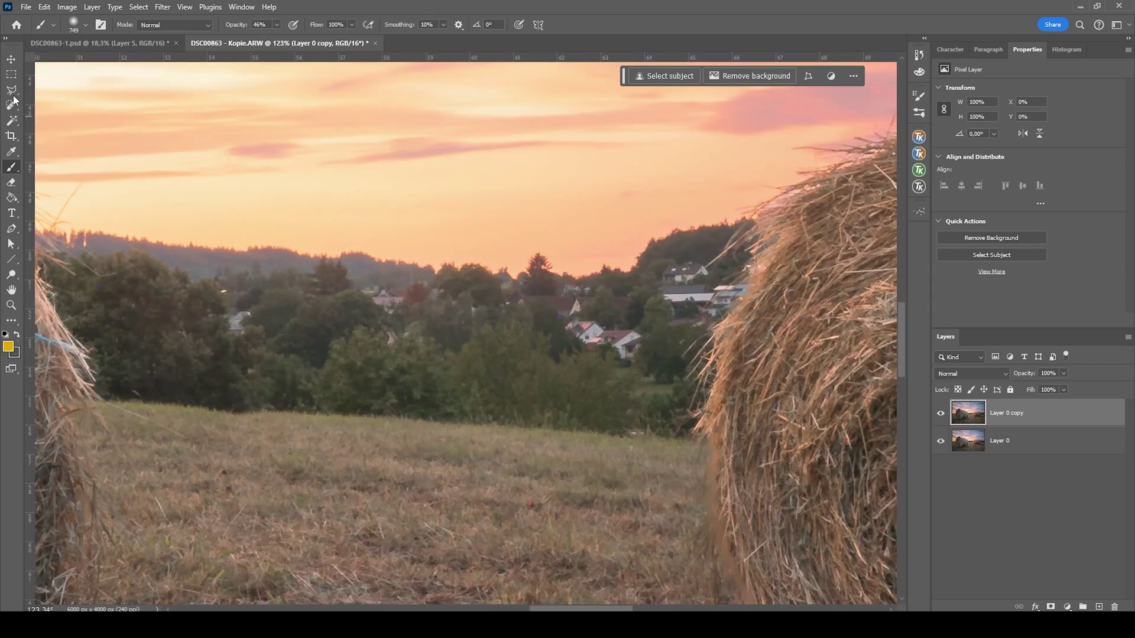
left_click(12, 105)
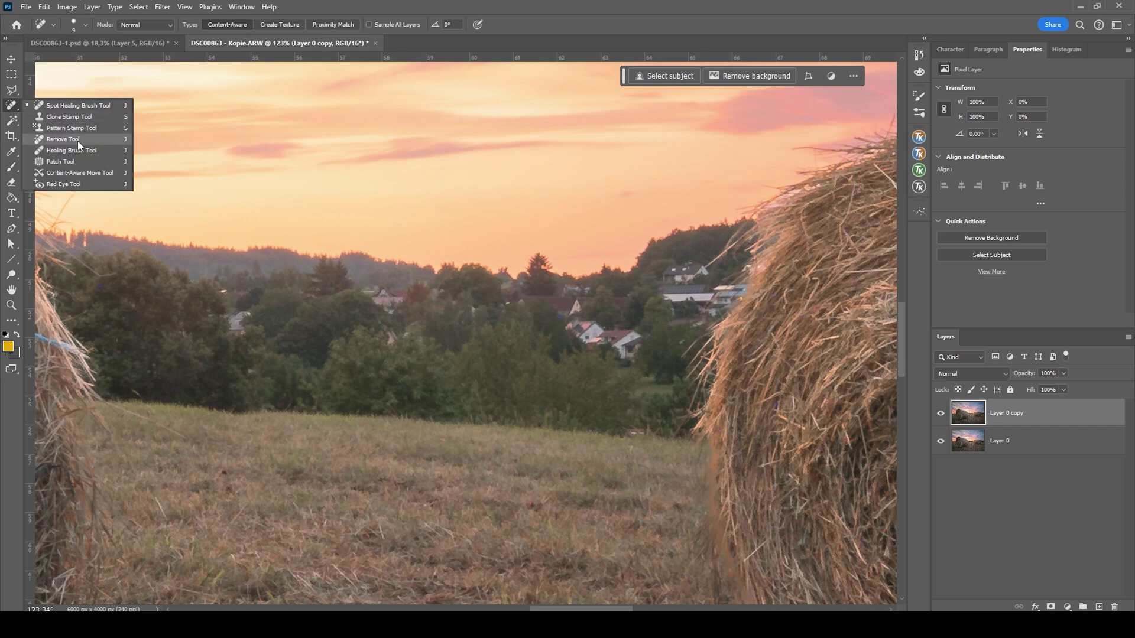
left_click(63, 139)
scroll(284, 307, "up", 3)
left_click_drag(215, 324, 218, 305)
left_click(205, 288)
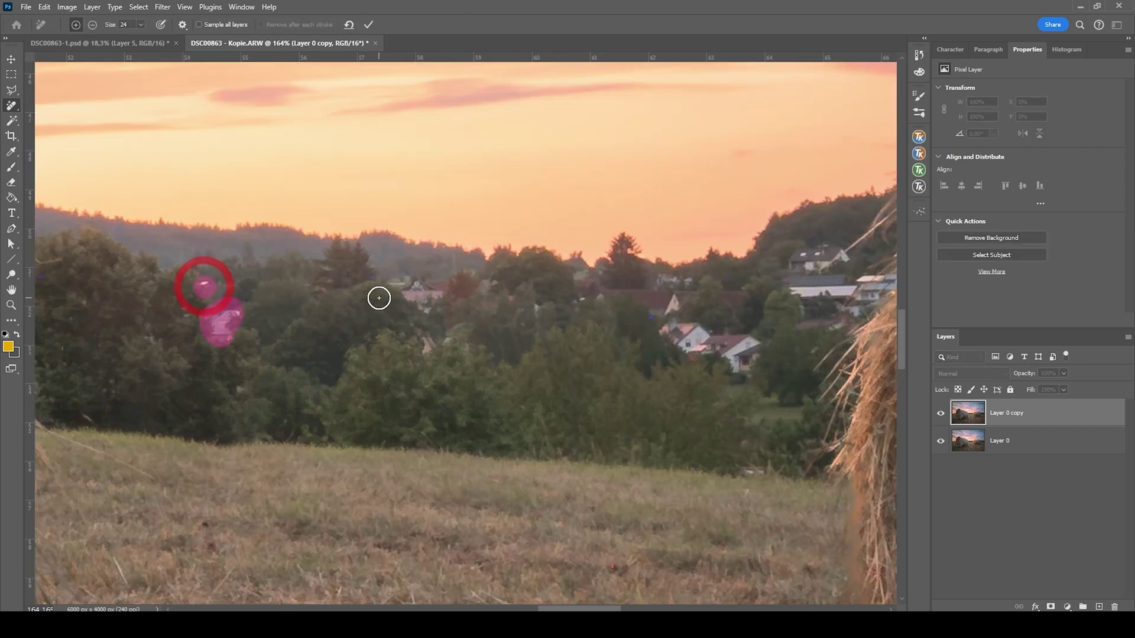
mouse_move(424, 294)
left_mouse_down()
mouse_move(451, 289)
mouse_move(413, 330)
mouse_move(441, 341)
left_mouse_up()
left_click(513, 300)
left_click(582, 305)
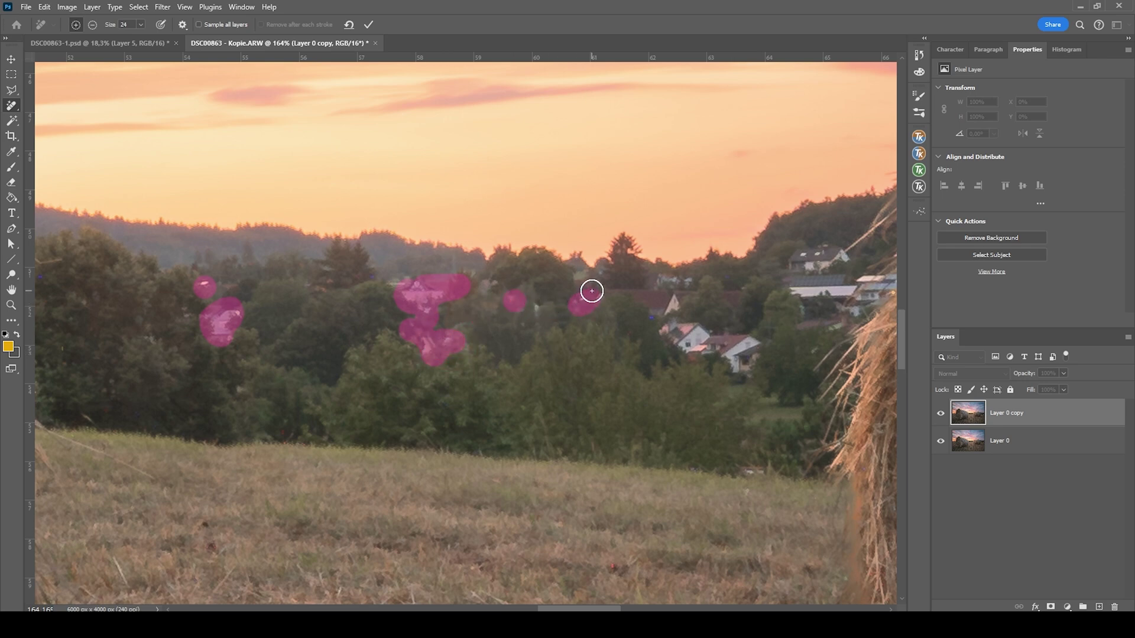
mouse_move(618, 290)
left_mouse_down()
mouse_move(648, 296)
mouse_move(648, 316)
mouse_move(682, 280)
mouse_move(682, 302)
mouse_move(735, 305)
left_mouse_up()
mouse_move(806, 266)
left_mouse_down()
mouse_move(810, 253)
mouse_move(793, 289)
mouse_move(825, 281)
mouse_move(716, 349)
left_mouse_up()
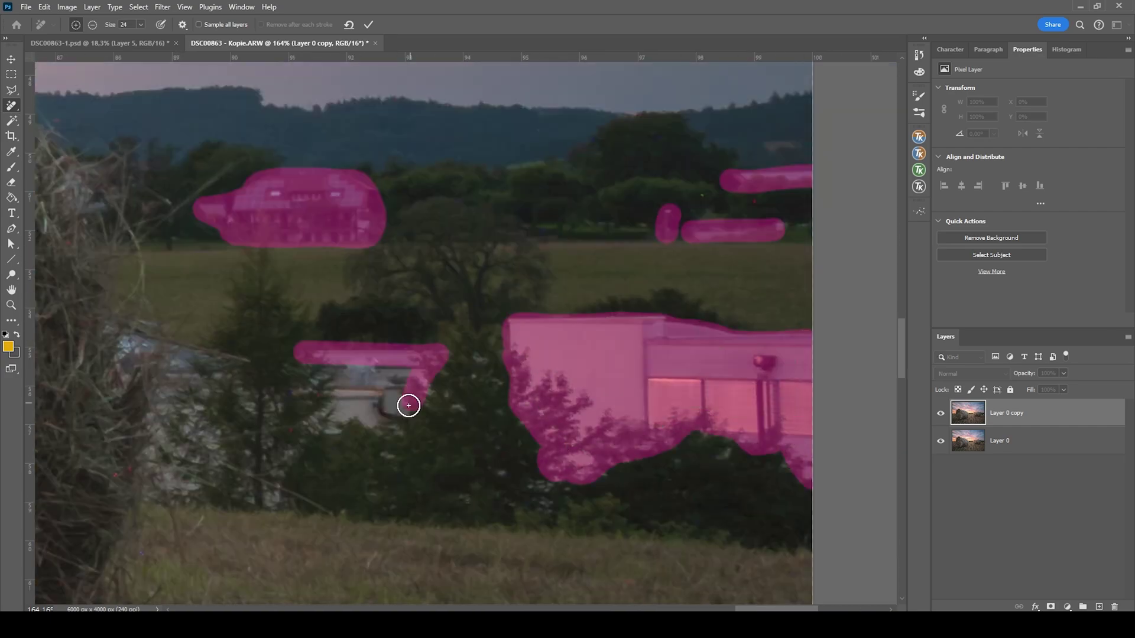
Mark the remaining building beyond the smaller bale for removal, apply the removal, and remove the mismatched patch in the tree line again
mouse_move(408, 405)
left_mouse_down()
mouse_move(389, 428)
mouse_move(327, 430)
mouse_move(337, 404)
mouse_move(313, 396)
mouse_move(298, 354)
left_mouse_up()
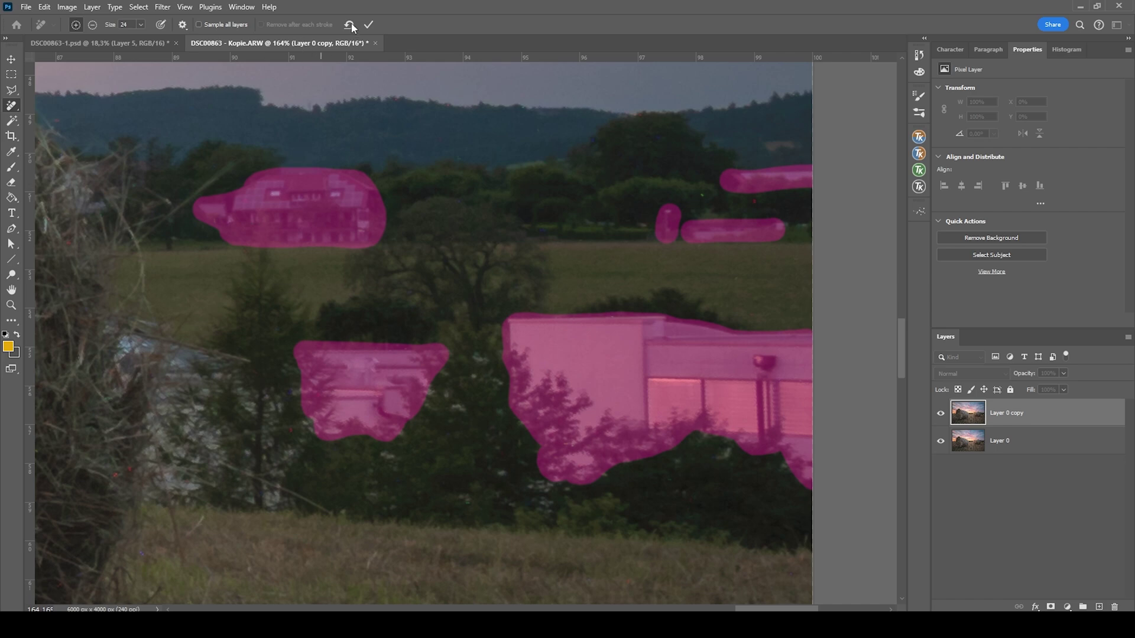
left_click(371, 25)
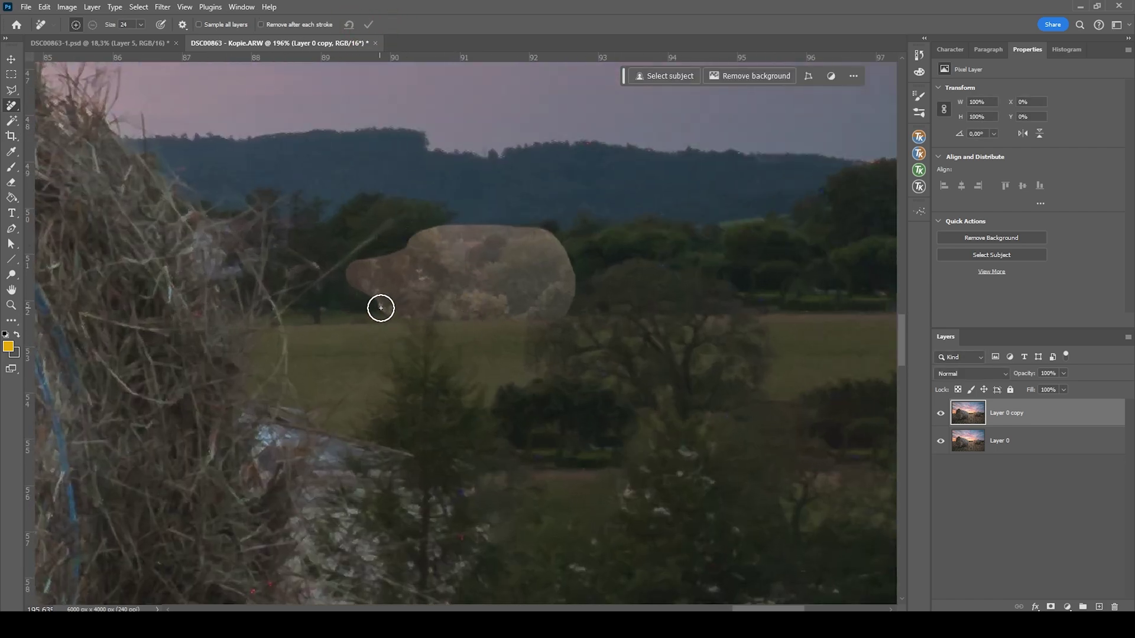
mouse_move(392, 313)
left_mouse_down()
mouse_move(356, 268)
mouse_move(447, 232)
mouse_move(551, 241)
mouse_move(576, 302)
mouse_move(531, 323)
mouse_move(397, 308)
left_mouse_up()
left_click(368, 24)
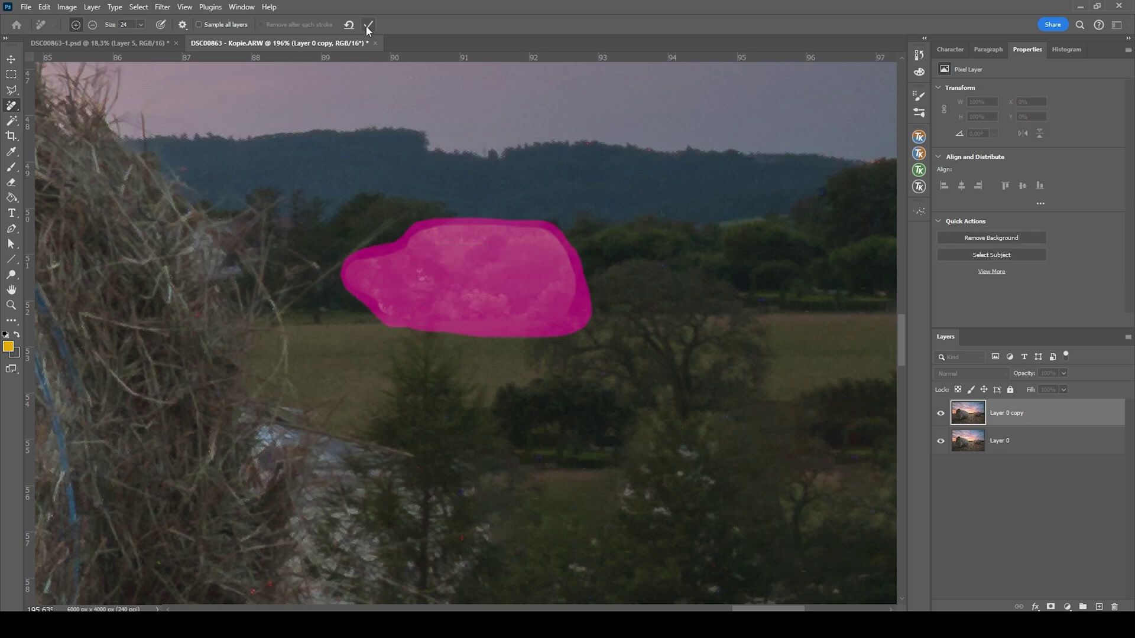
key("ctrl+0")
scroll(591, 473, "up", 1)
scroll(679, 413, "down", 1)
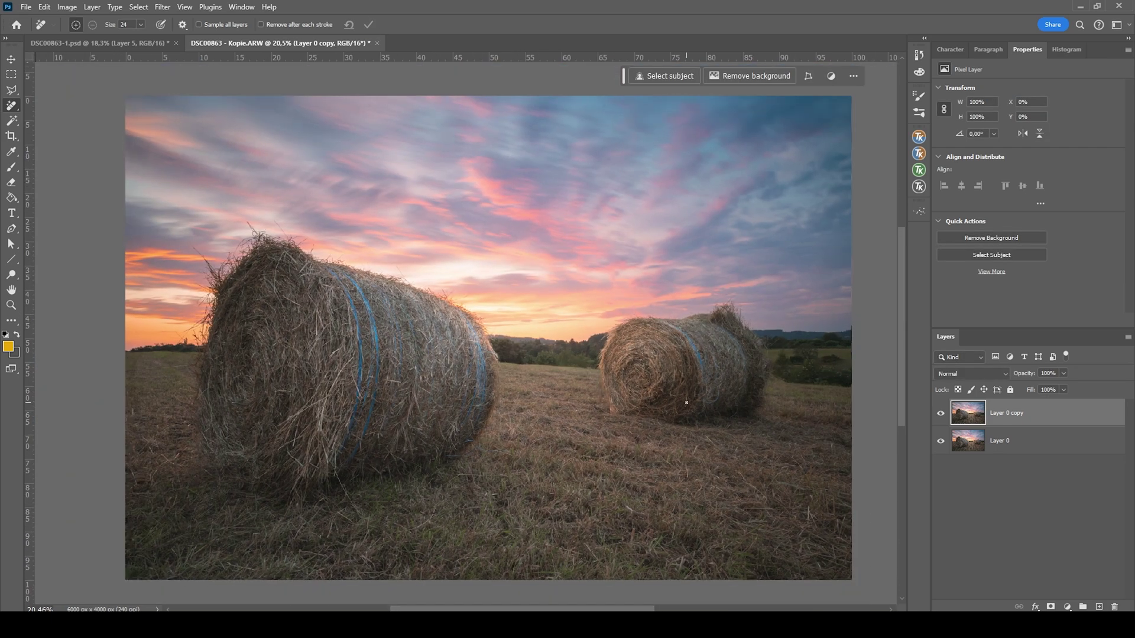
scroll(686, 402, "up", 1)
scroll(686, 402, "down", 1)
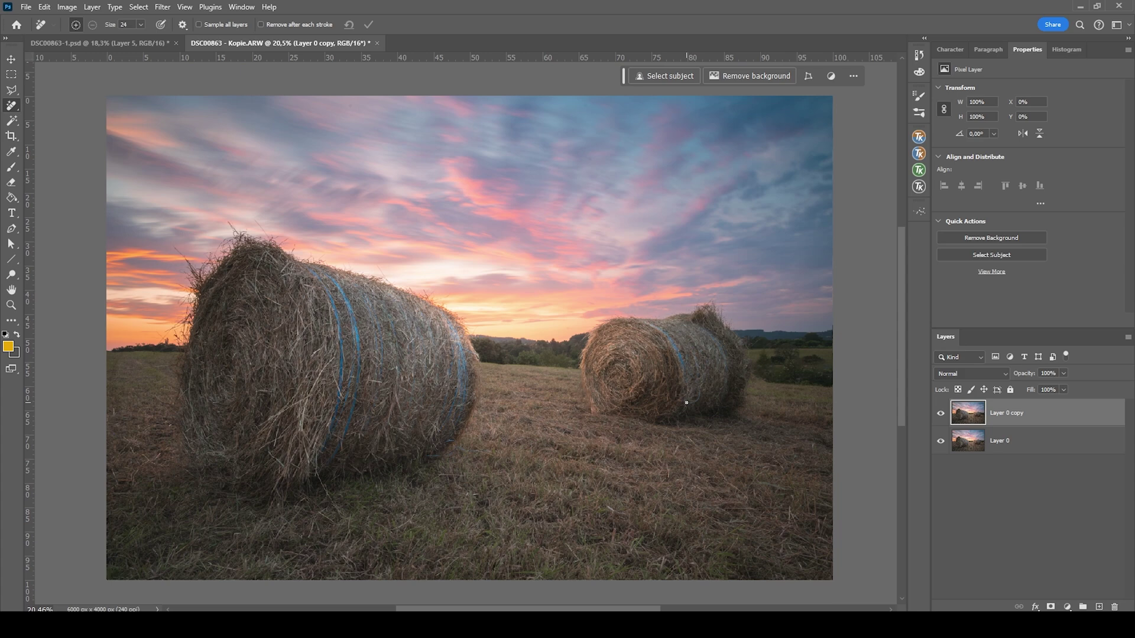
Add a Photo Filter adjustment layer with Warming Filter (85) at 25% density, and compare the photo with and without it
left_click(1067, 607)
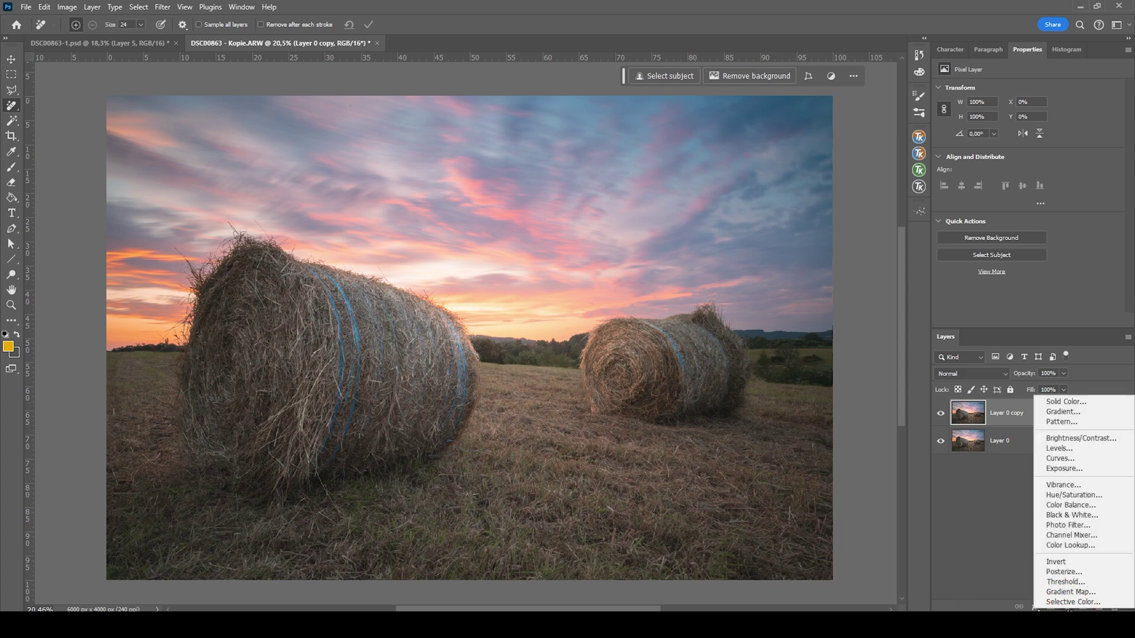
left_click(1067, 607)
left_click(1067, 607)
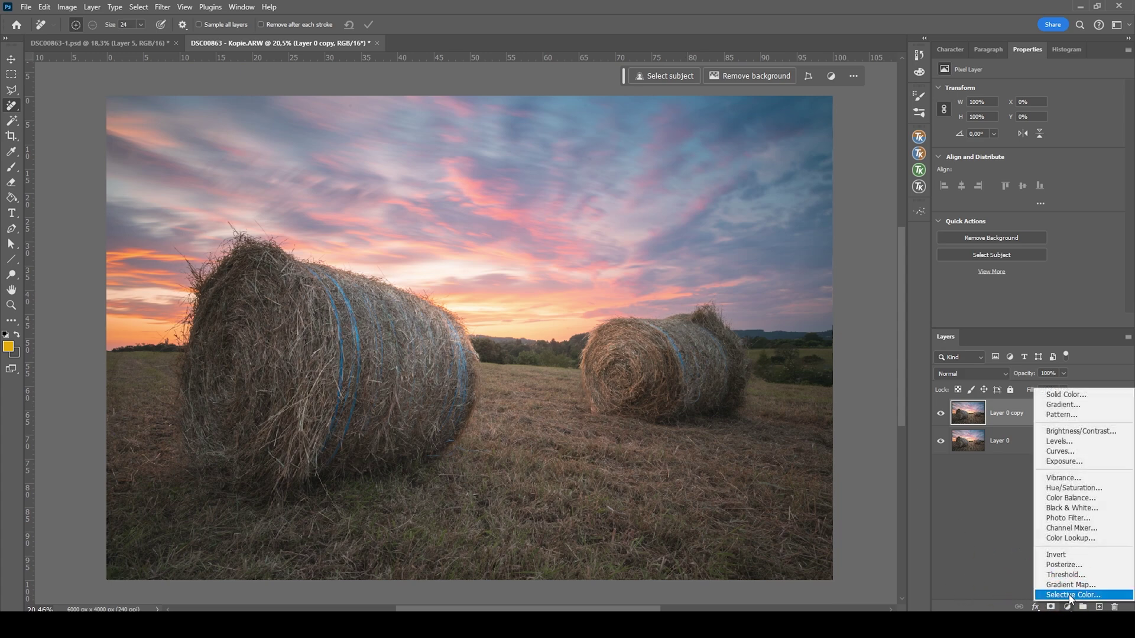
left_click(1098, 519)
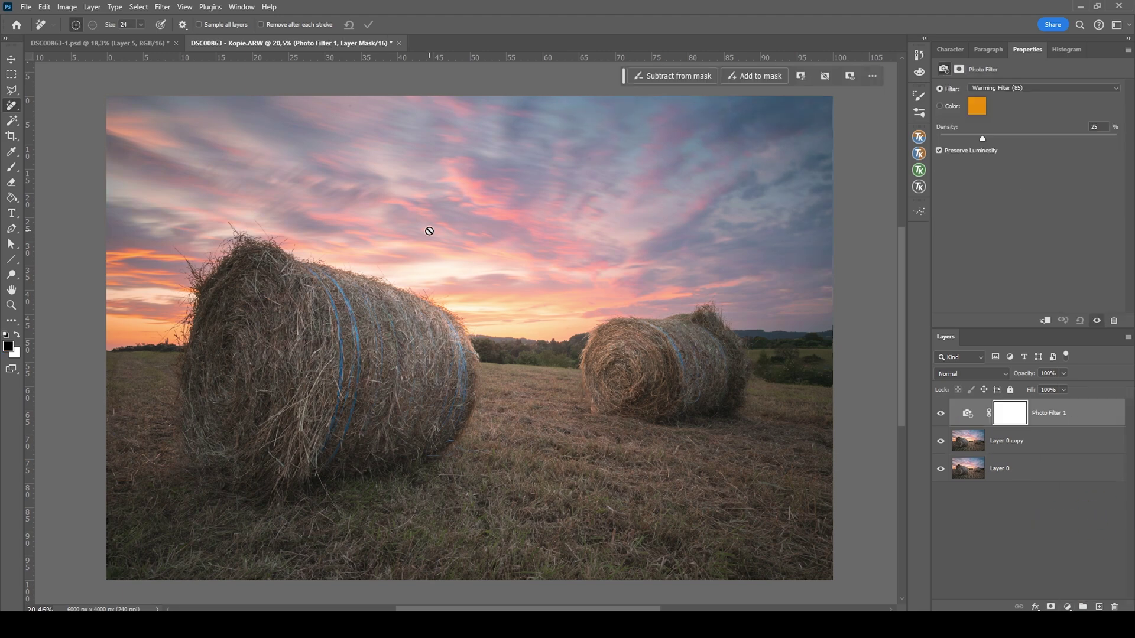
left_click(944, 419)
left_click(944, 421)
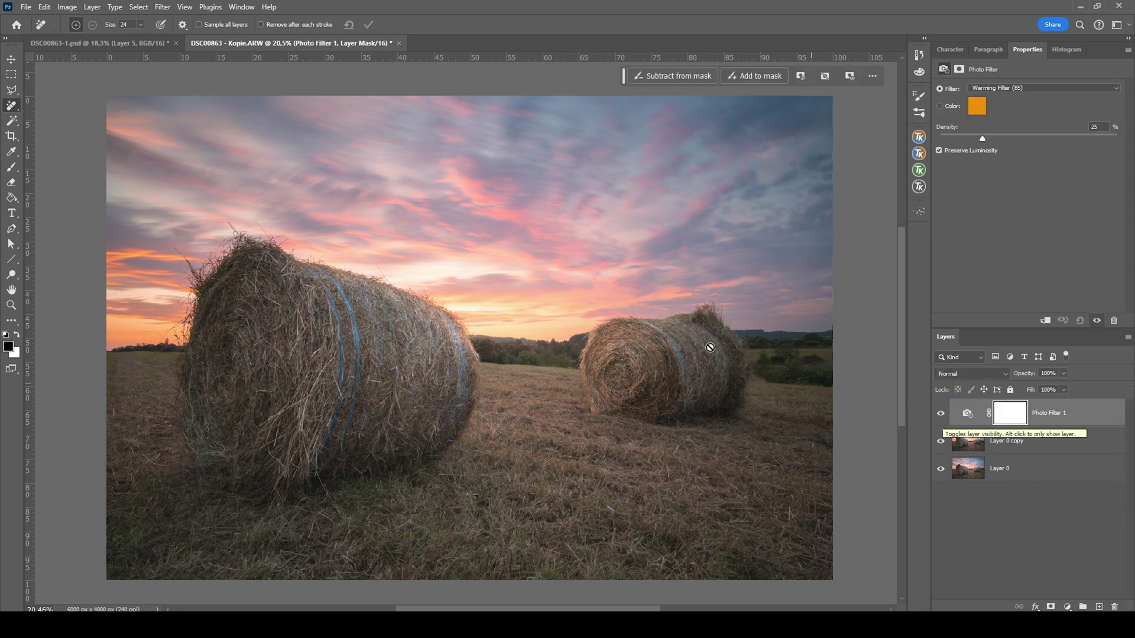
left_click(942, 421)
left_click(941, 420)
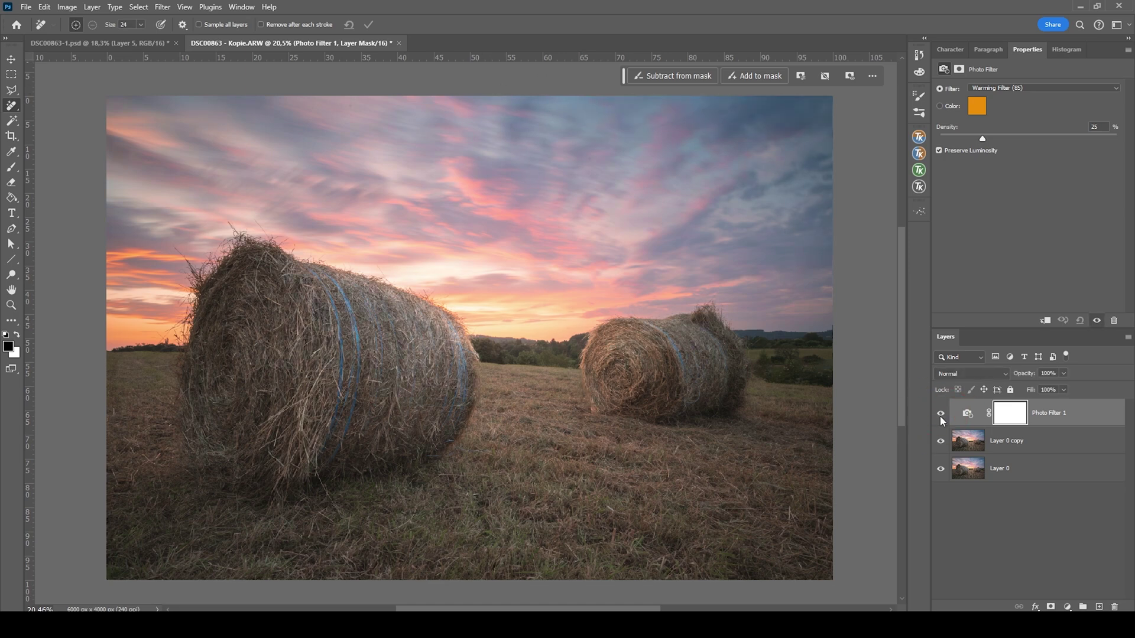
left_click(940, 420)
Add a new empty layer above the Photo Filter and set its blending mode to Hard Light
left_click(1099, 607)
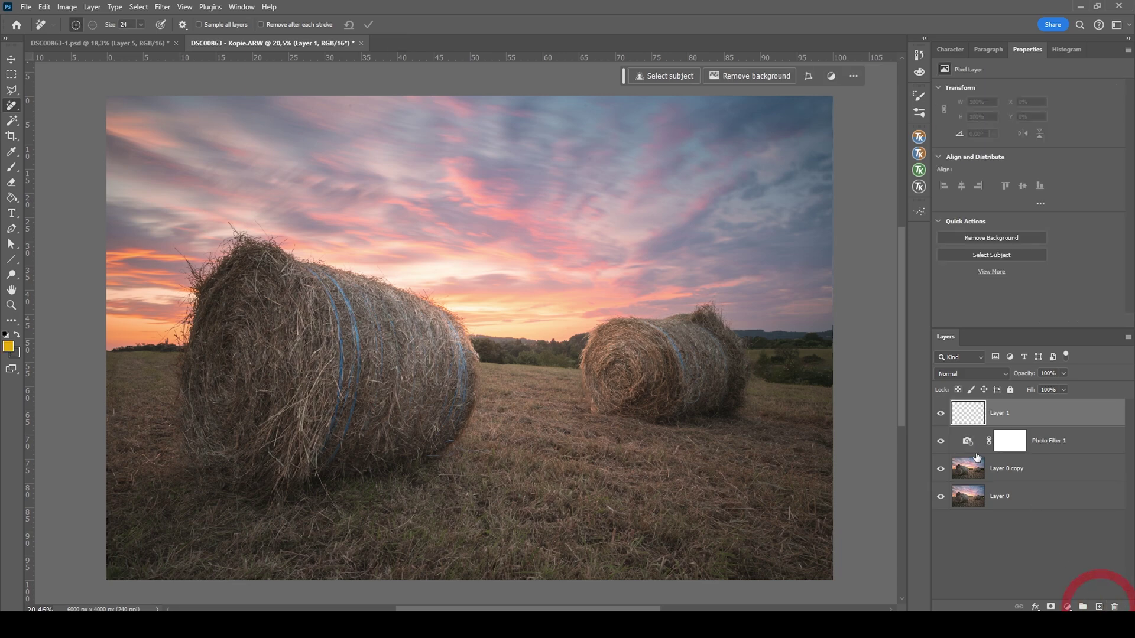
left_click(967, 373)
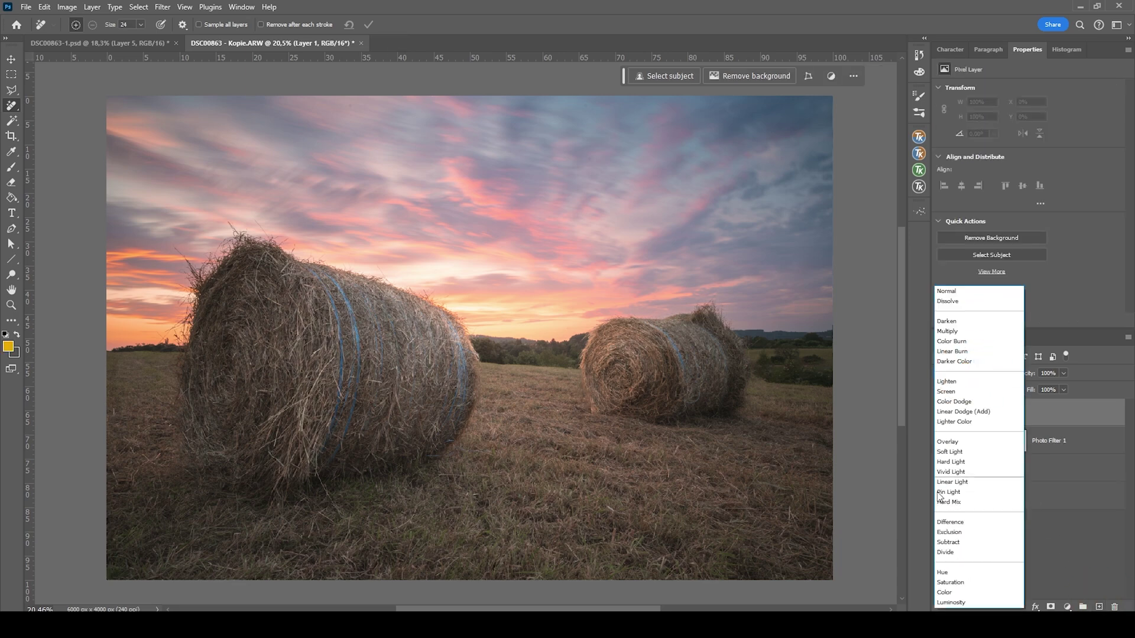
left_click(959, 463)
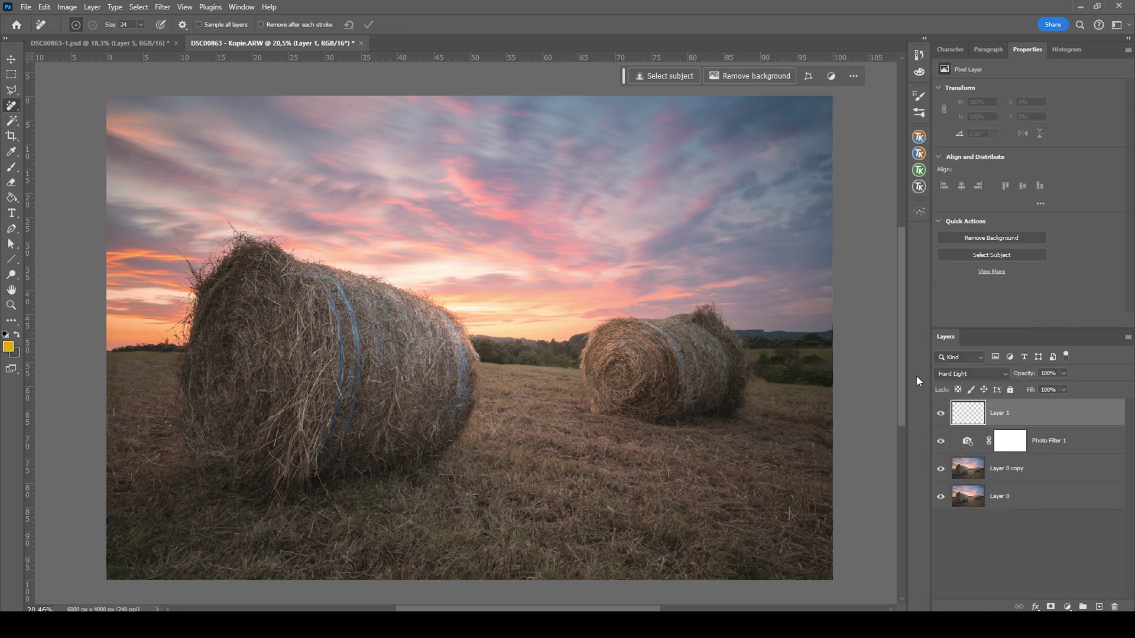
Sample a light orange from the sky beside the large bale and brush a soft glow at 10% opacity along the horizon between the bales
key("b")
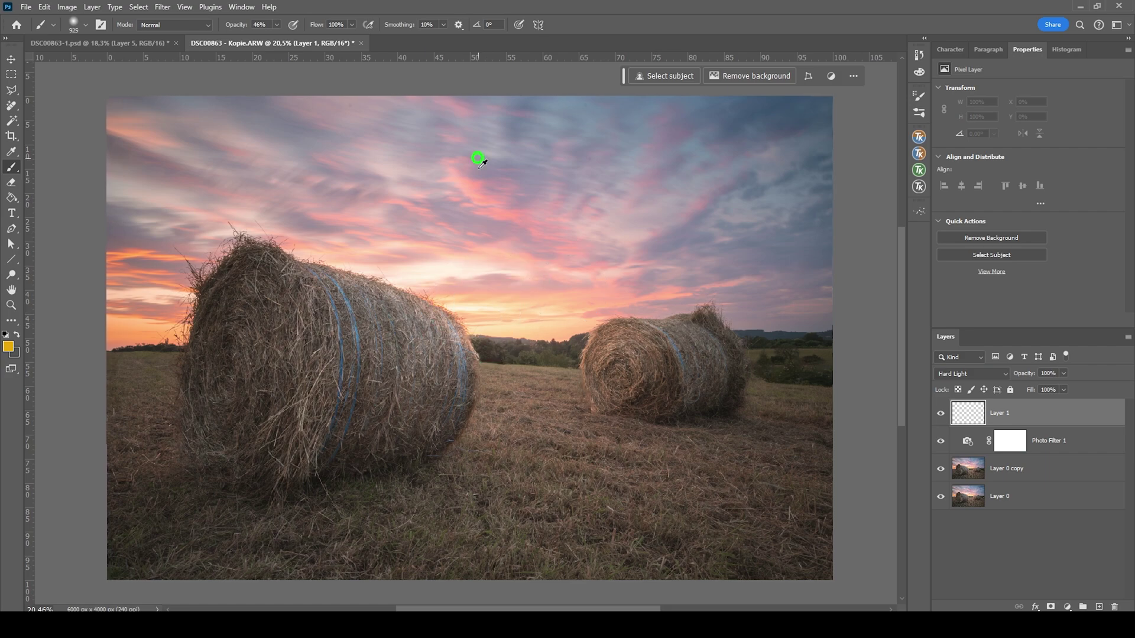
scroll(462, 319, "up", 4)
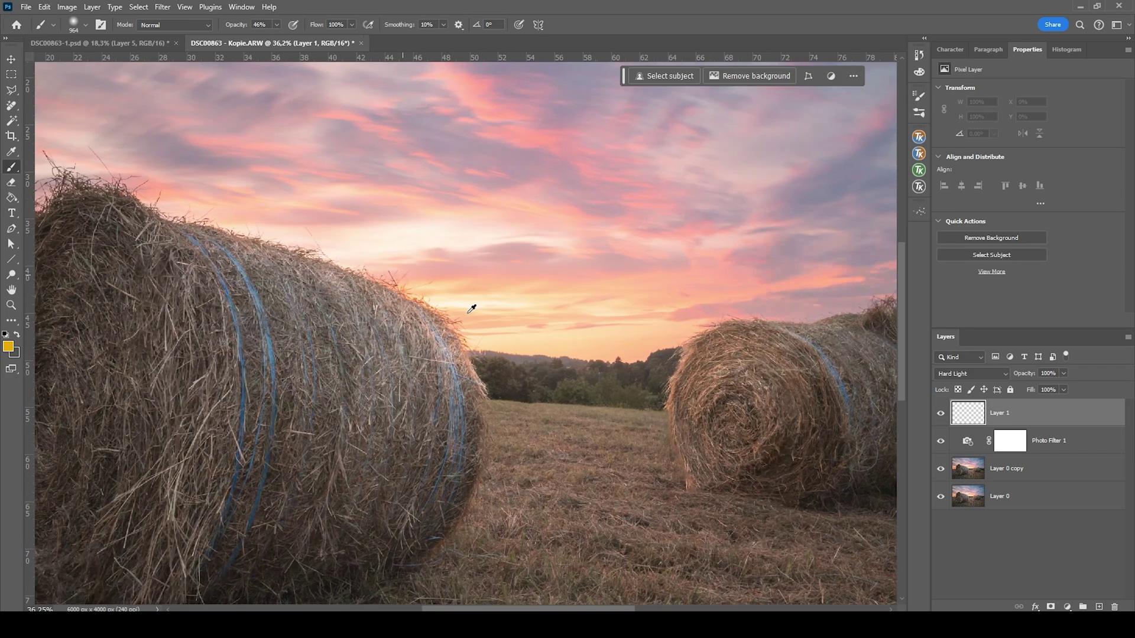
left_click(435, 291, "alt")
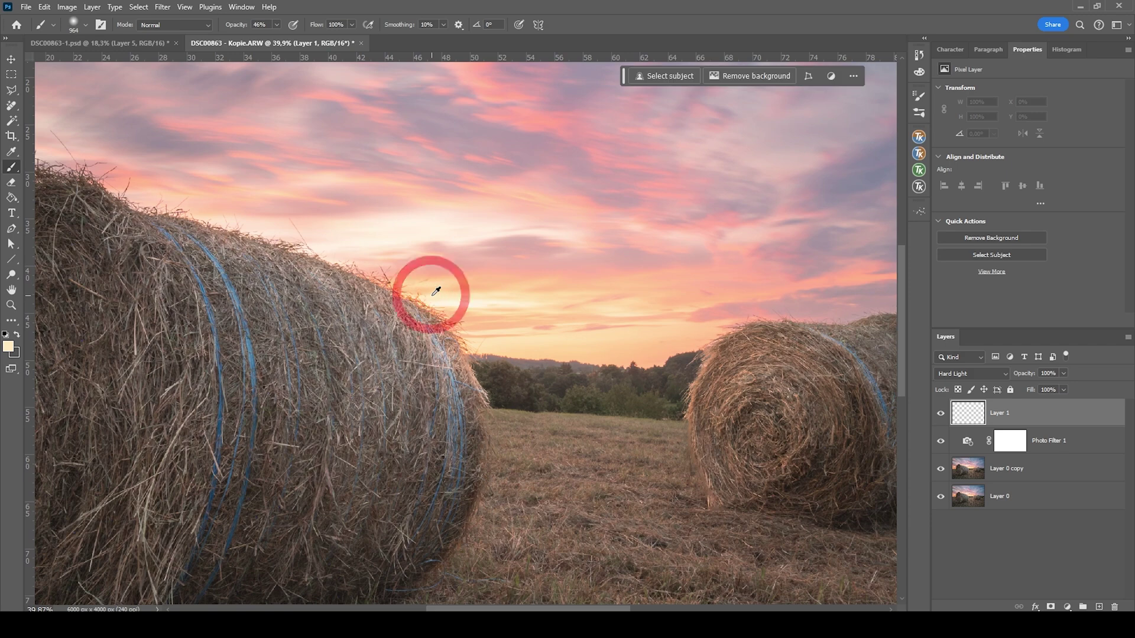
left_click(438, 298, "alt")
left_click_drag(269, 38, 257, 38)
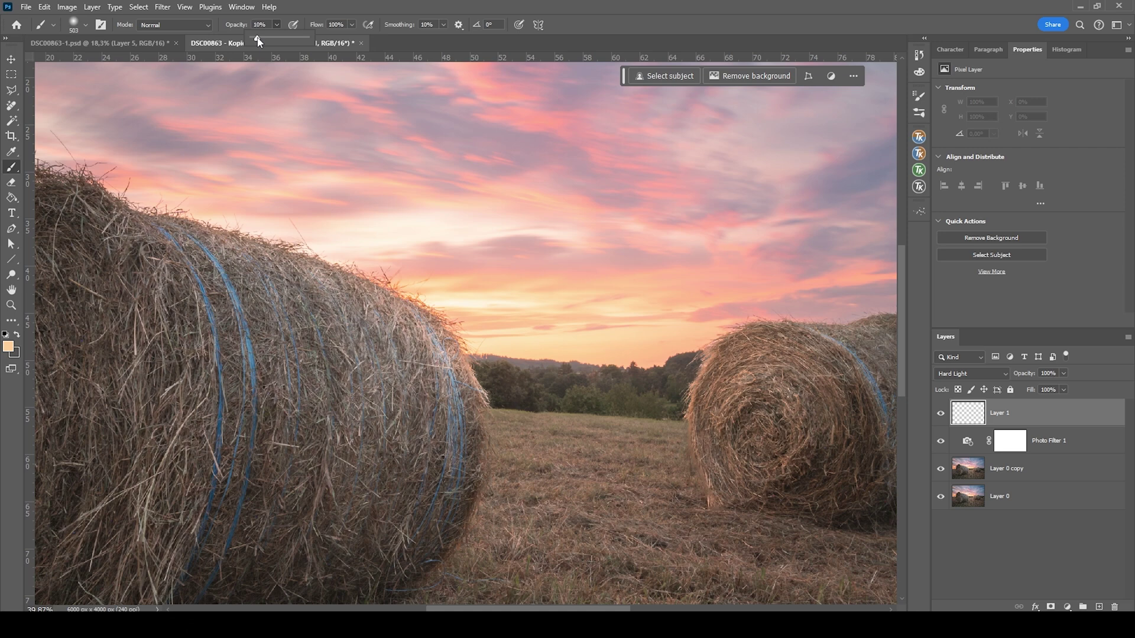
left_click(424, 294)
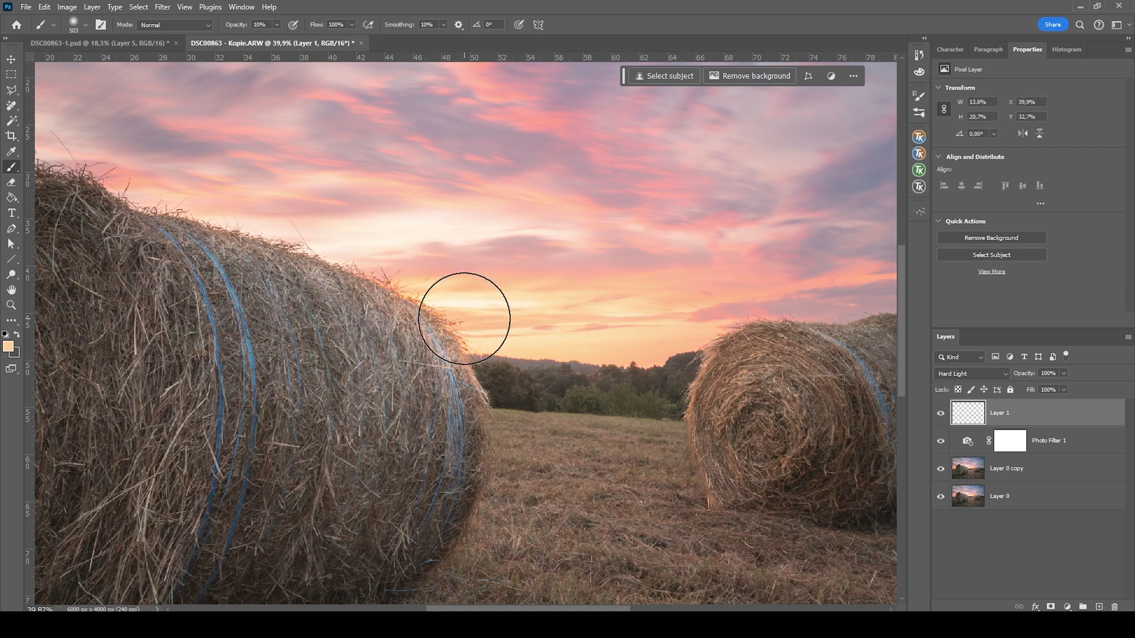
mouse_move(472, 322)
left_mouse_down()
mouse_move(542, 343)
mouse_move(558, 329)
mouse_move(613, 362)
left_mouse_up()
left_click(487, 327)
left_click(594, 353)
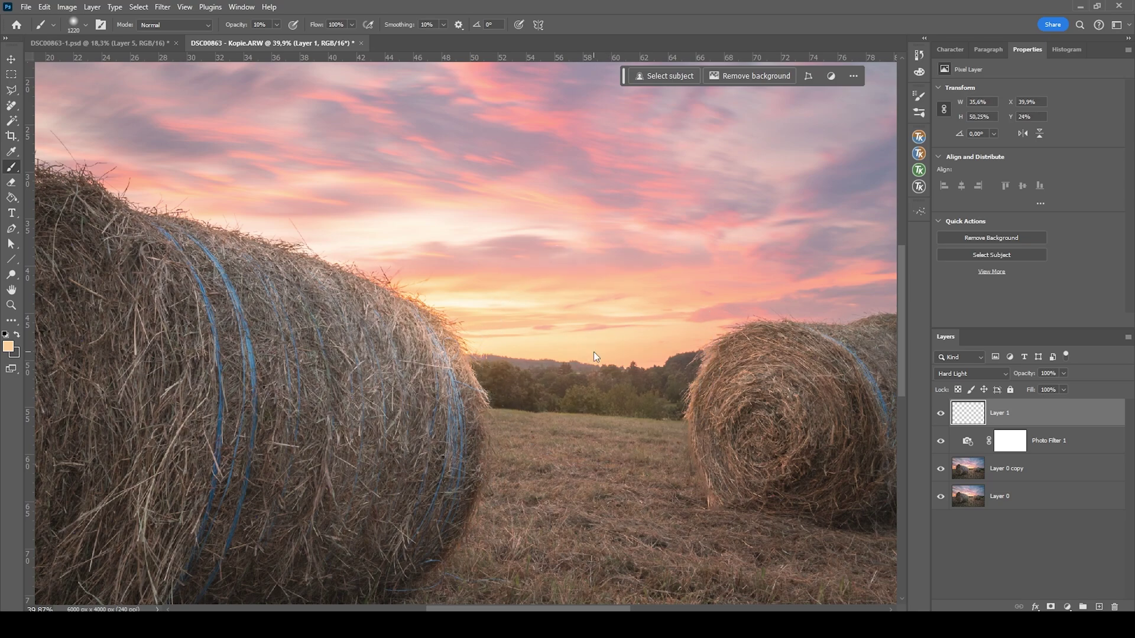